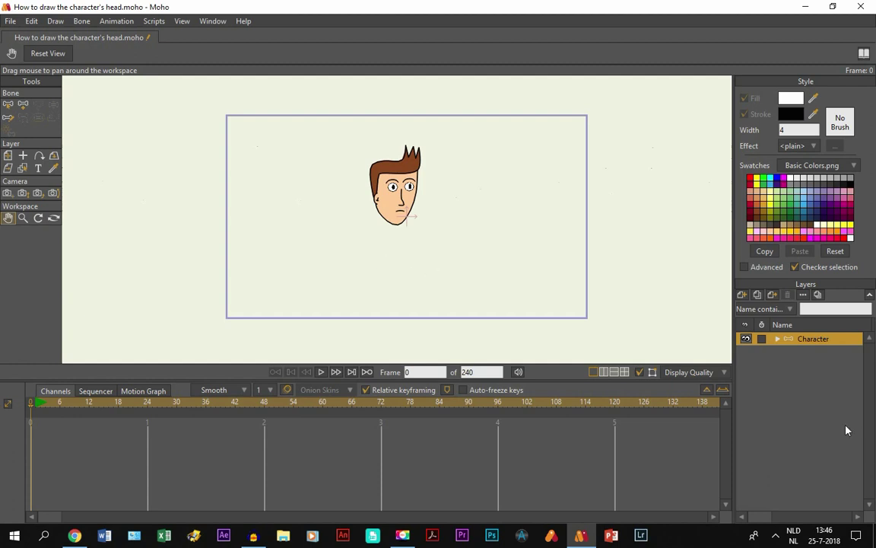
- Expand Character and Head to review the face-part layers, select Head, then collapse it
click(777, 340)
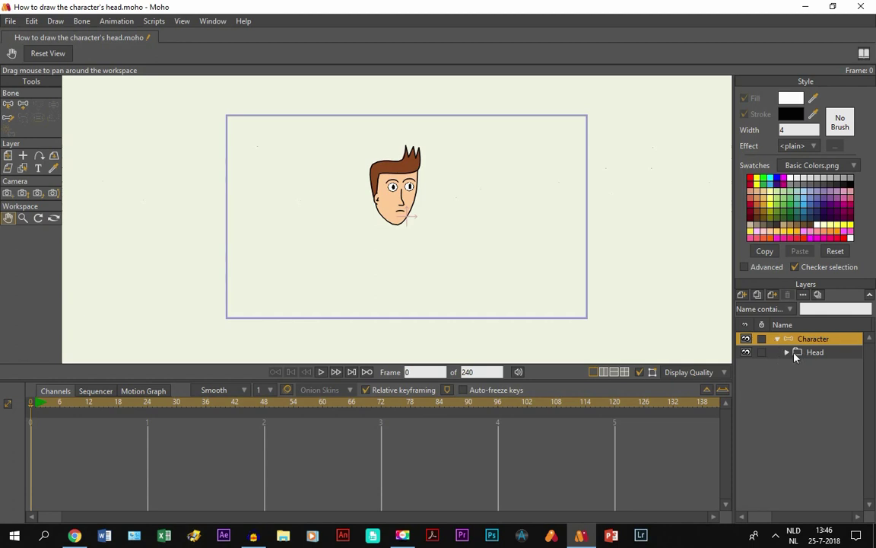
click(791, 353)
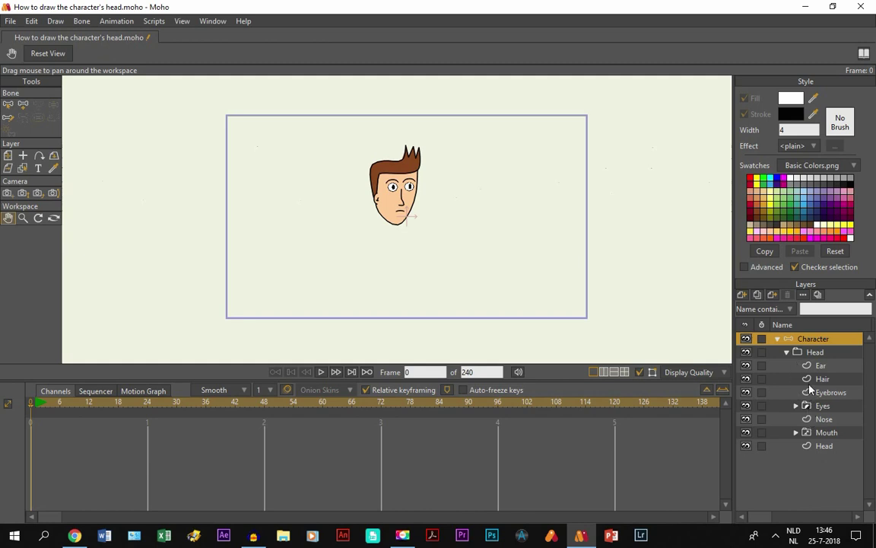
click(805, 357)
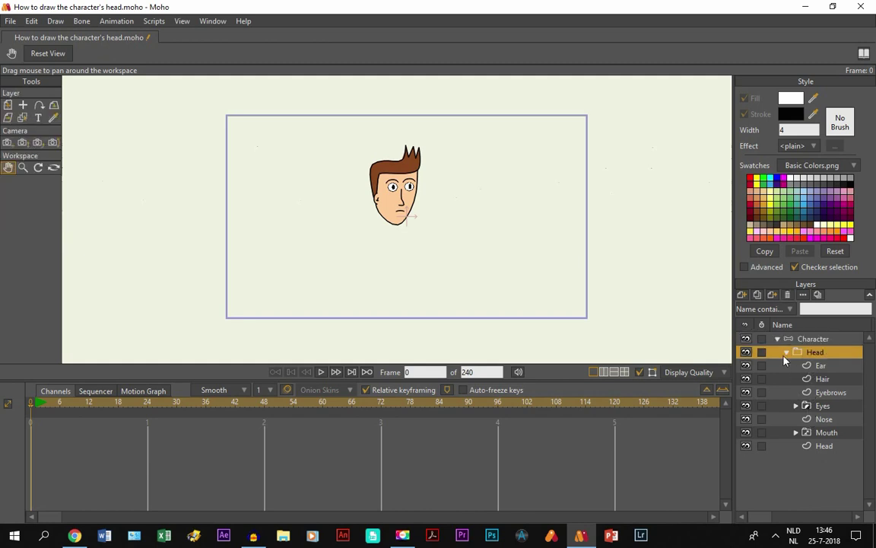
click(788, 354)
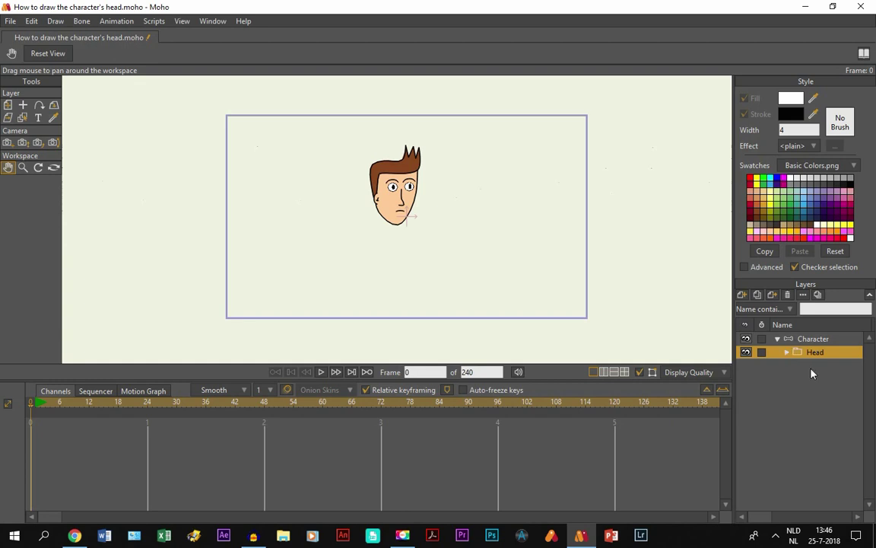
- Add a new vector layer and rename it Neck
click(745, 297)
click(750, 308)
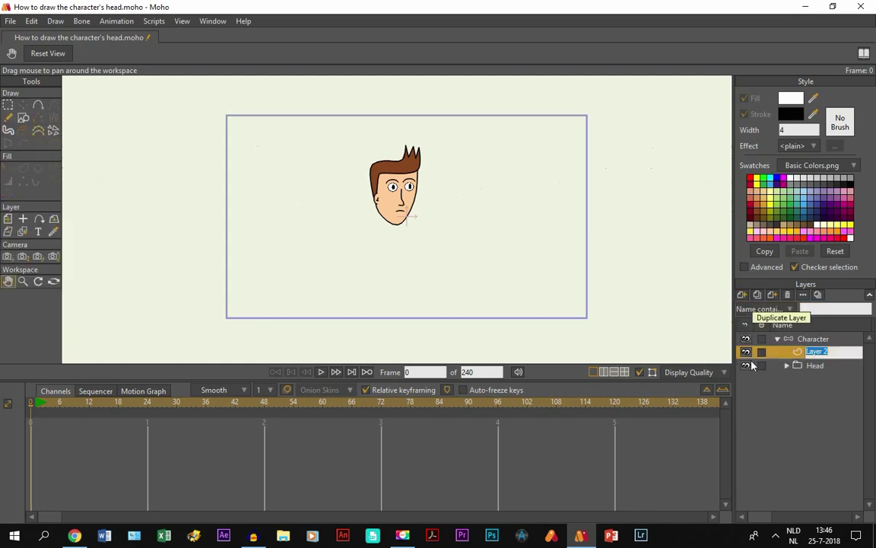
double_click(816, 354)
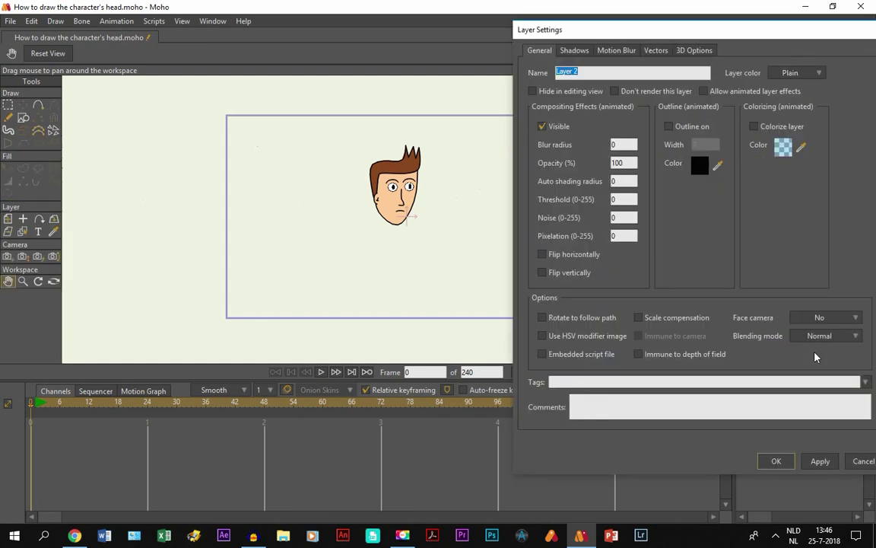
key(Caps_Lock)
text(N)
key(Caps_Lock)
text(eck)
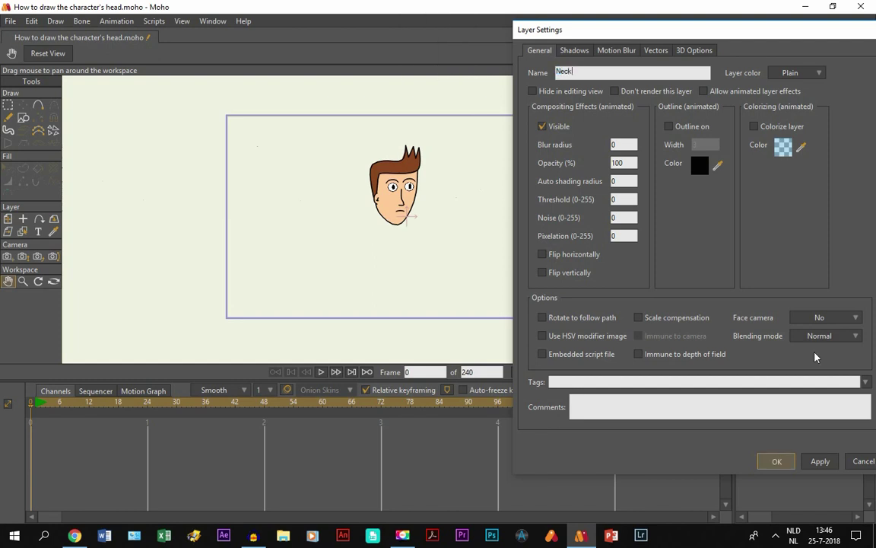
key(Return)
- Move the Neck layer beneath the Head group inside Character and select it
drag(816, 355, 811, 375)
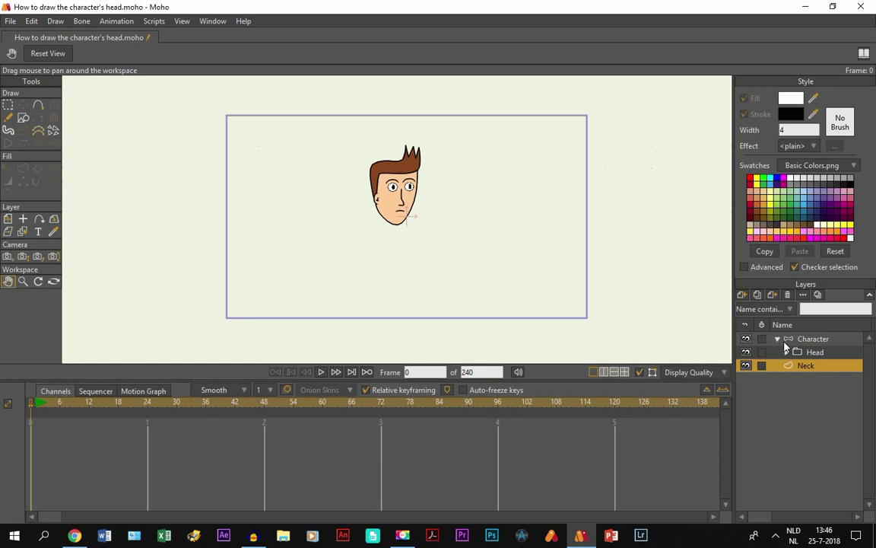
click(778, 338)
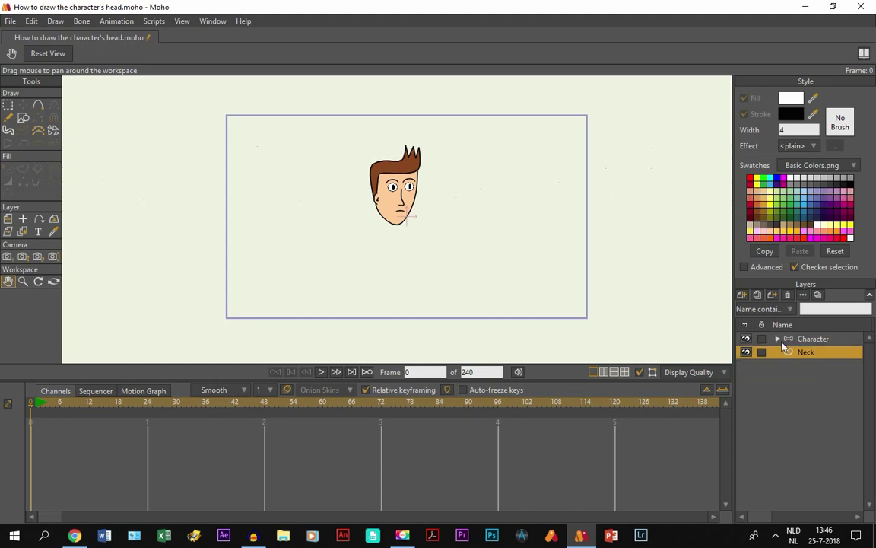
click(777, 338)
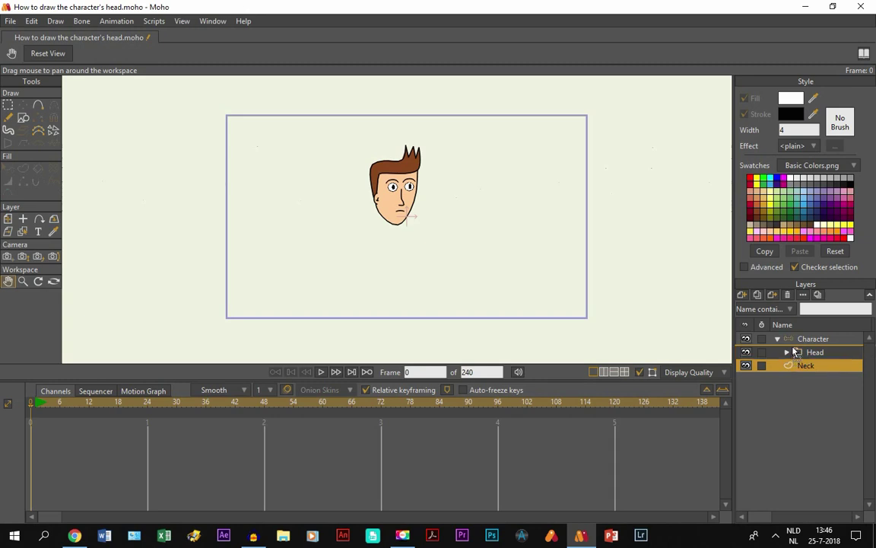
mouse_move(791, 363)
mouse_down()
mouse_move(794, 351)
mouse_move(802, 363)
mouse_move(800, 352)
mouse_up()
click(809, 366)
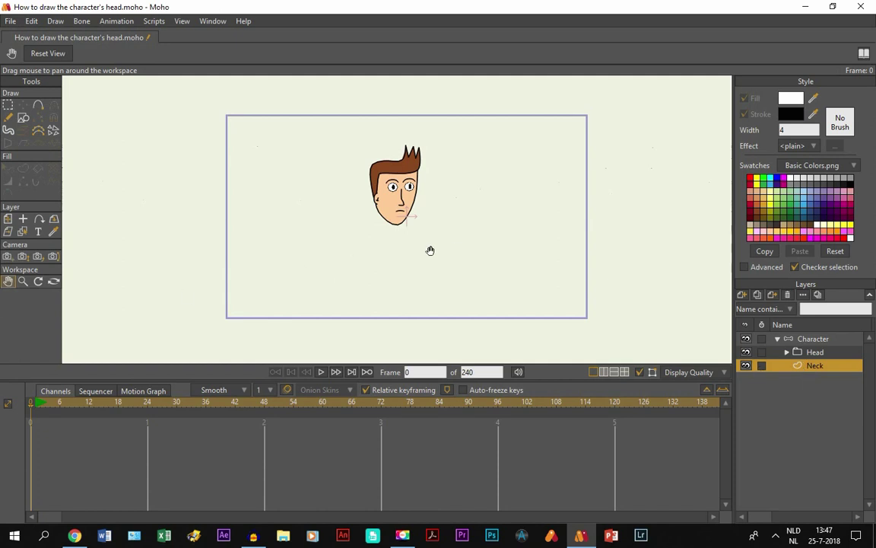
- Pick up the face's skin colour and line width with the eyedropper
scroll(431, 250, up, 3)
scroll(446, 293, up, 3)
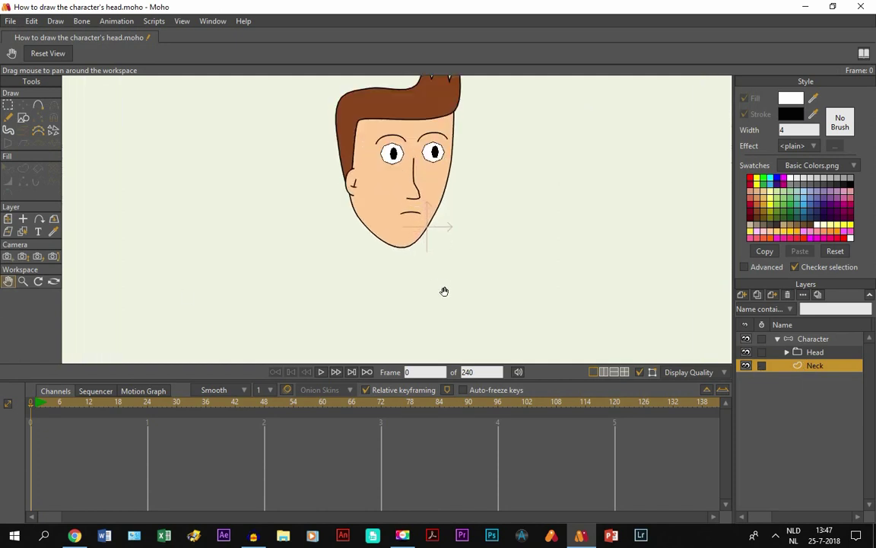
click(53, 232)
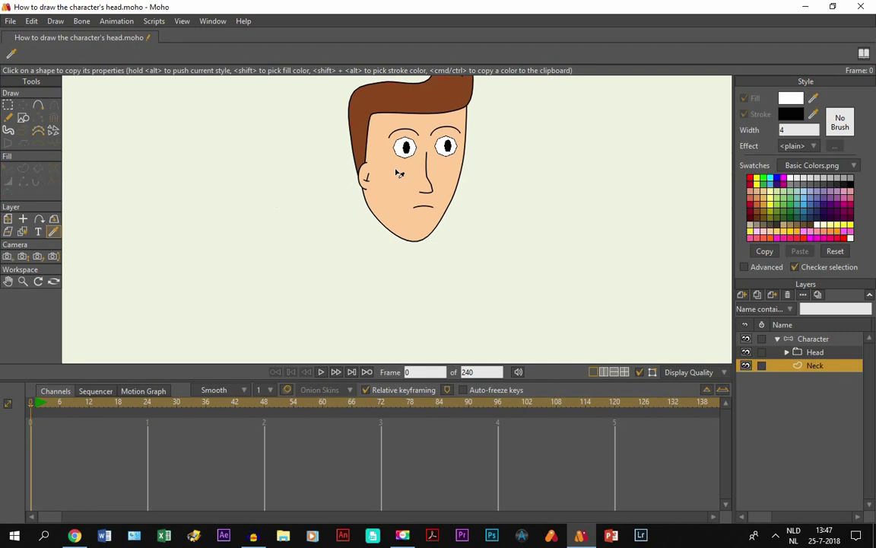
click(397, 204)
- Draw a skin-coloured rectangle and shift it to sit under the chin
click(9, 283)
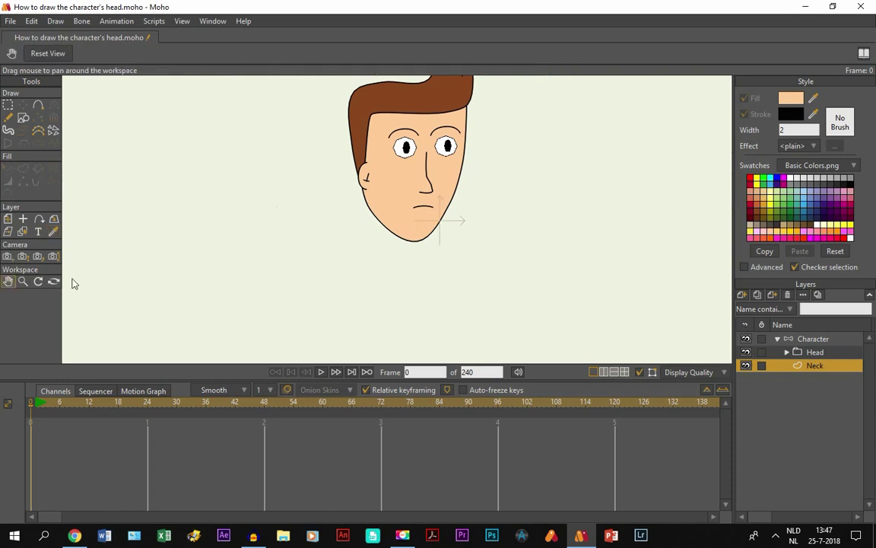
scroll(387, 274, up, 2)
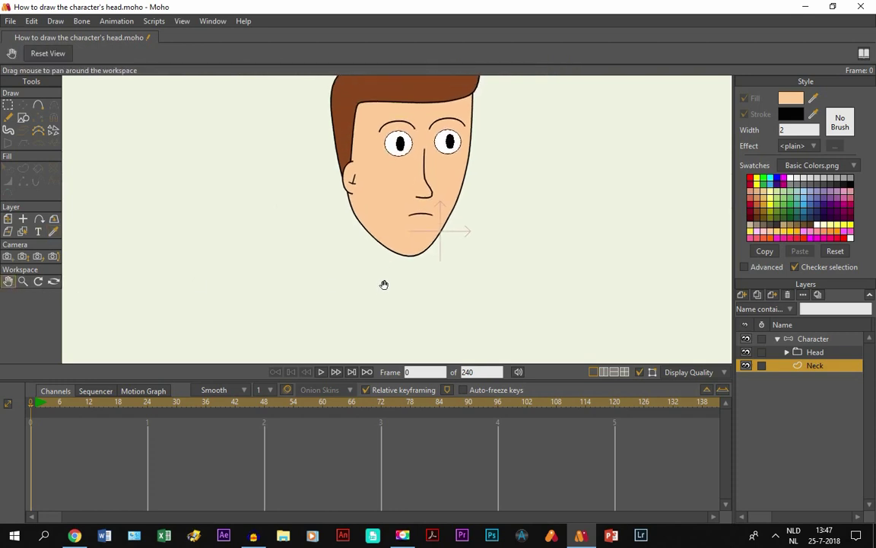
click(23, 118)
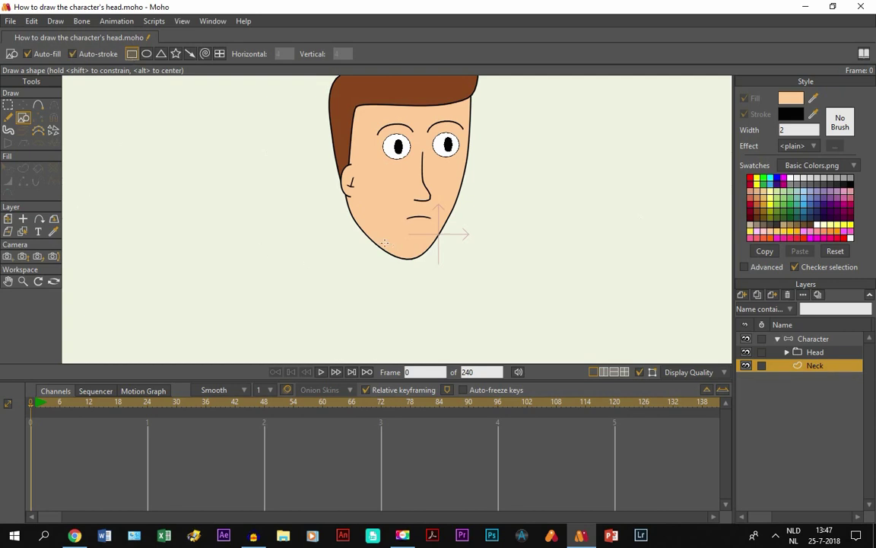
mouse_move(376, 239)
mouse_down()
mouse_move(404, 238)
mouse_move(420, 280)
mouse_move(431, 283)
mouse_move(416, 283)
mouse_up()
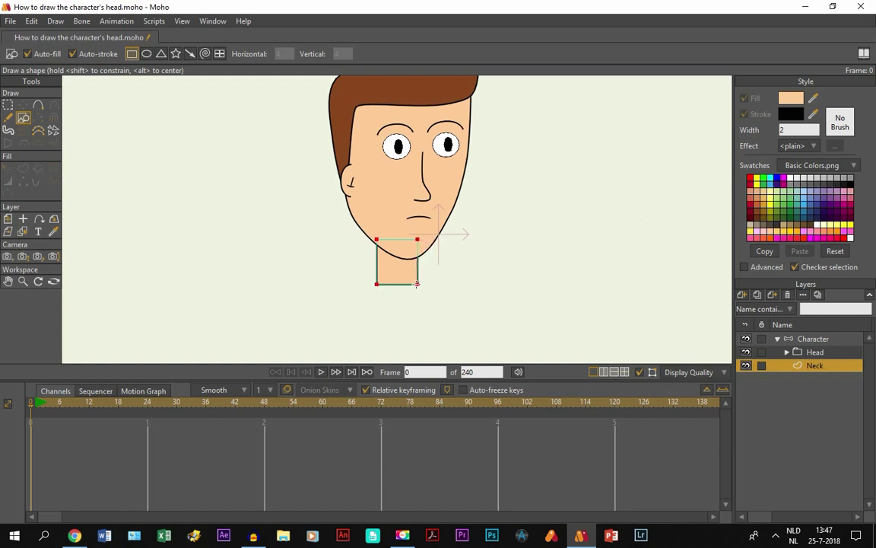
click(22, 104)
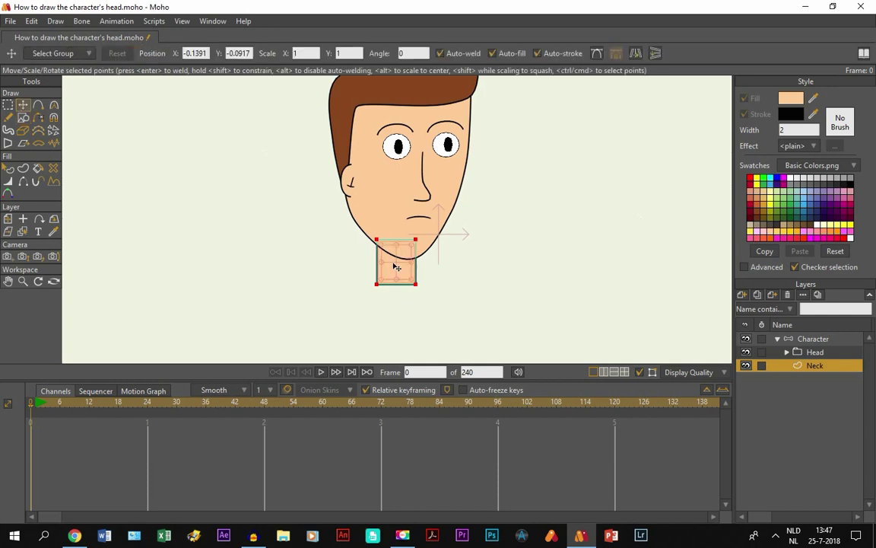
drag(401, 263, 412, 263)
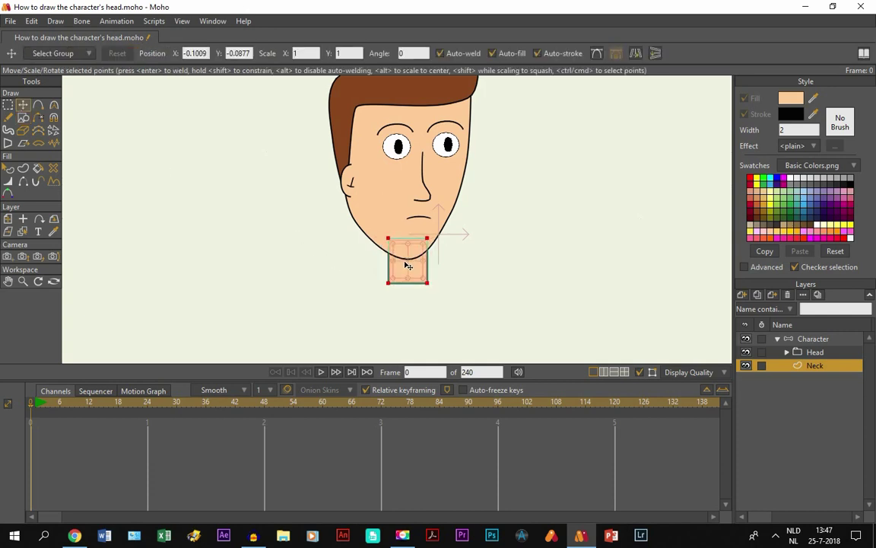
- Add a point on the neck's left edge and pull the bottom-left corner out to slant it
click(38, 105)
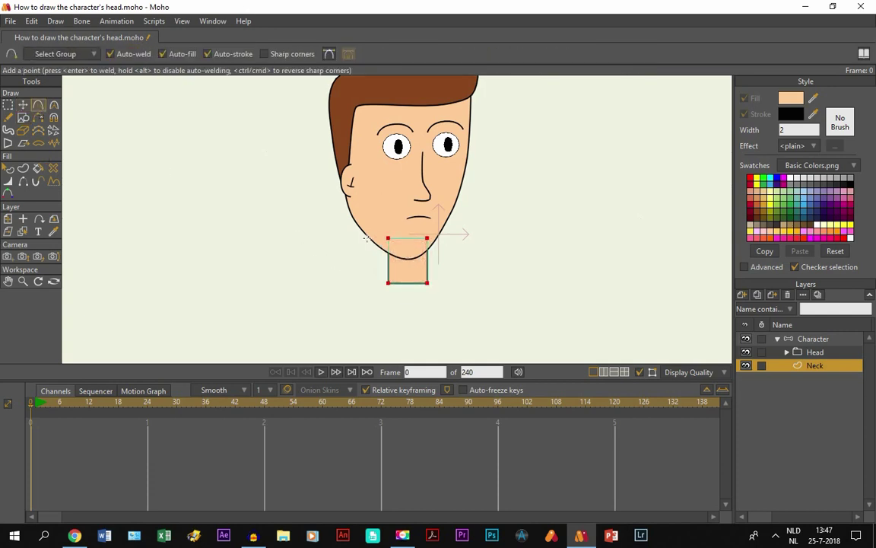
click(387, 259)
scroll(387, 259, up, 3)
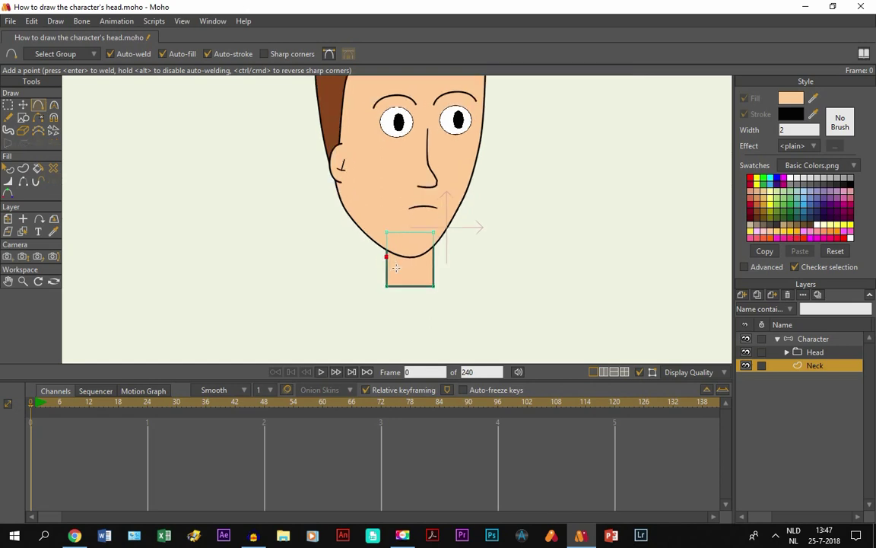
click(23, 104)
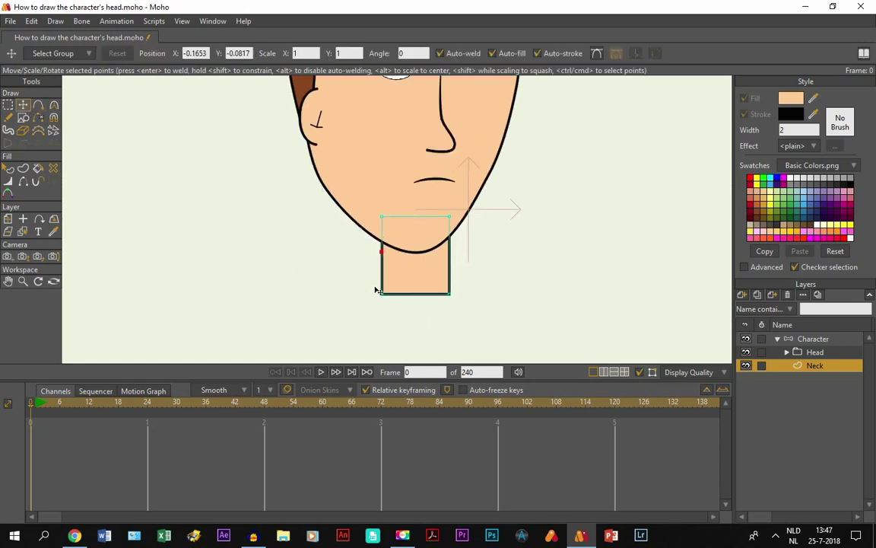
mouse_move(381, 293)
mouse_down()
mouse_move(371, 294)
mouse_move(383, 297)
mouse_up()
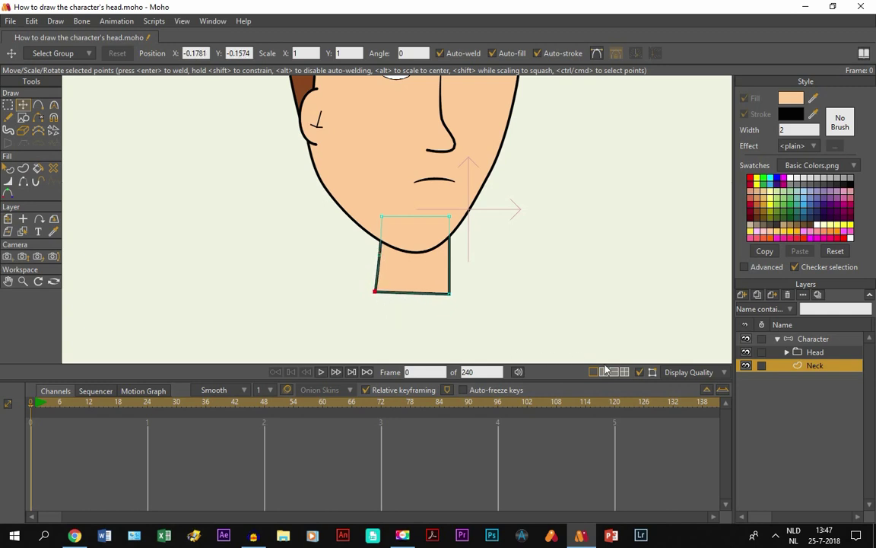
click(640, 372)
click(7, 281)
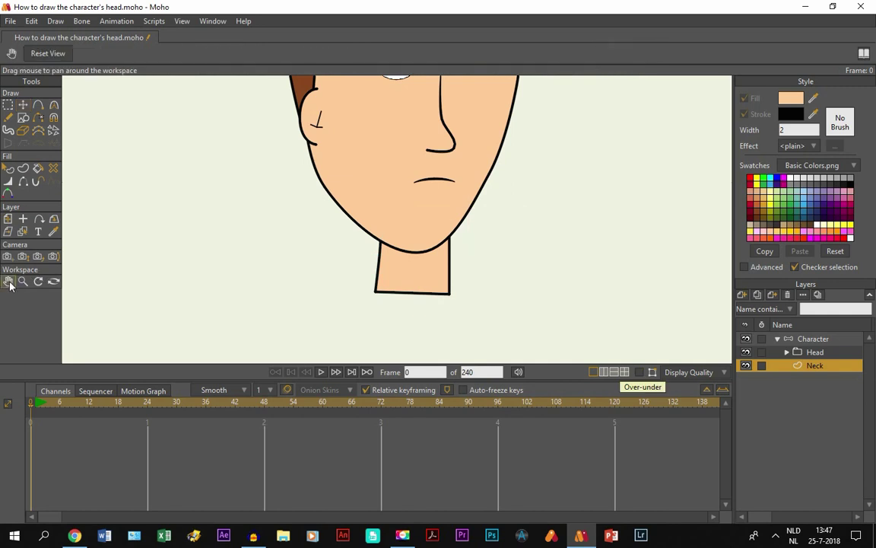
scroll(352, 323, down, 2)
drag(352, 323, 372, 215)
scroll(377, 216, down, 2)
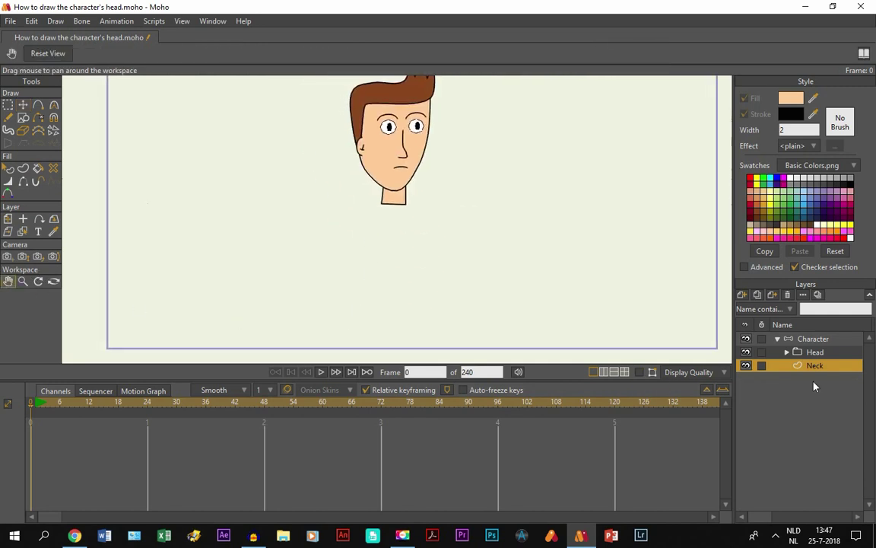
- Add a new vector layer named Body
click(742, 295)
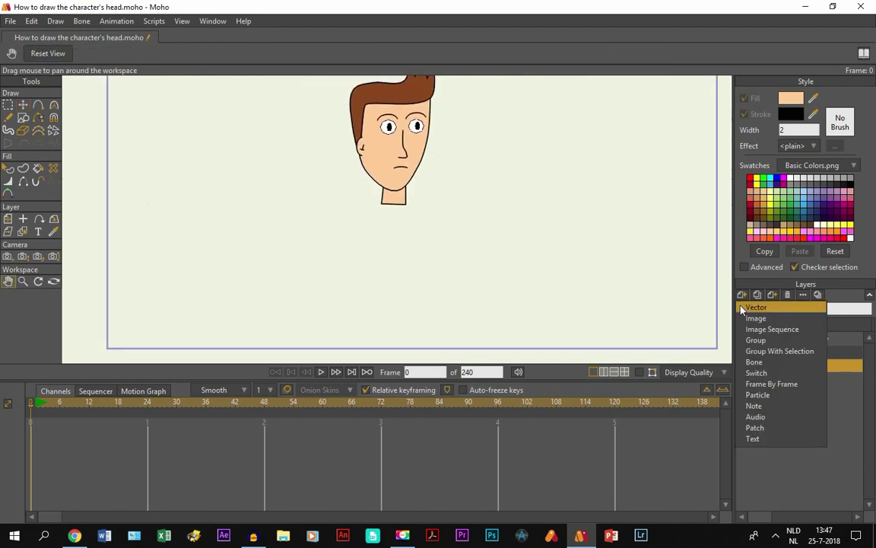
click(756, 307)
double_click(778, 366)
text(B)
key(Caps_Lock)
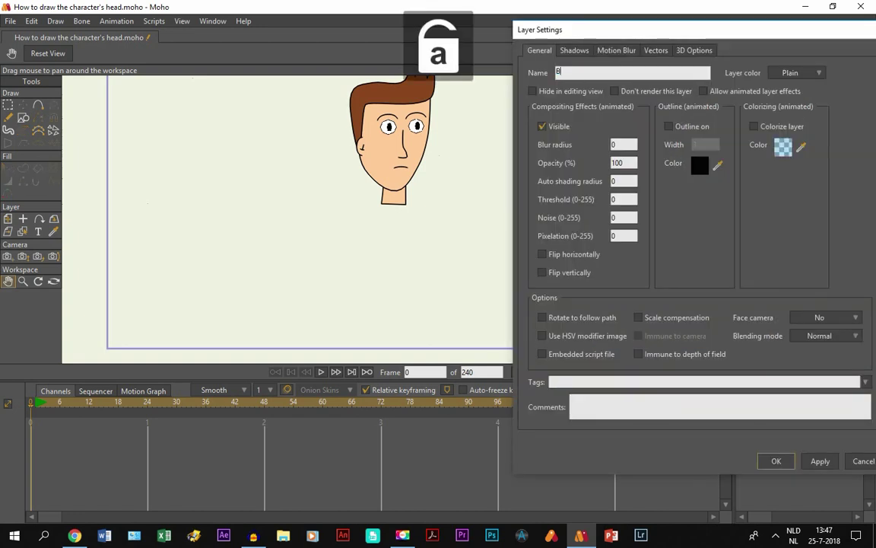
text(ody)
key(Return)
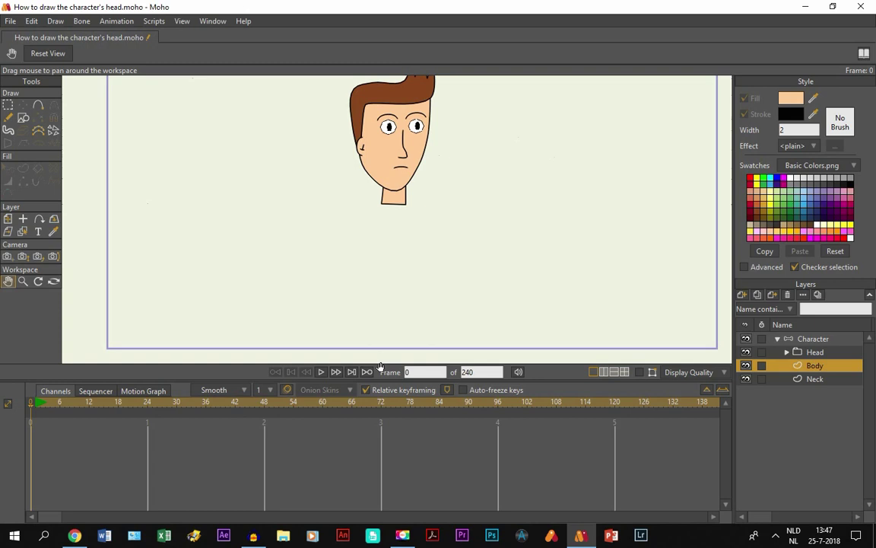
- Set a golden yellow fill colour for drawing the sweater
click(852, 226)
click(791, 232)
click(38, 106)
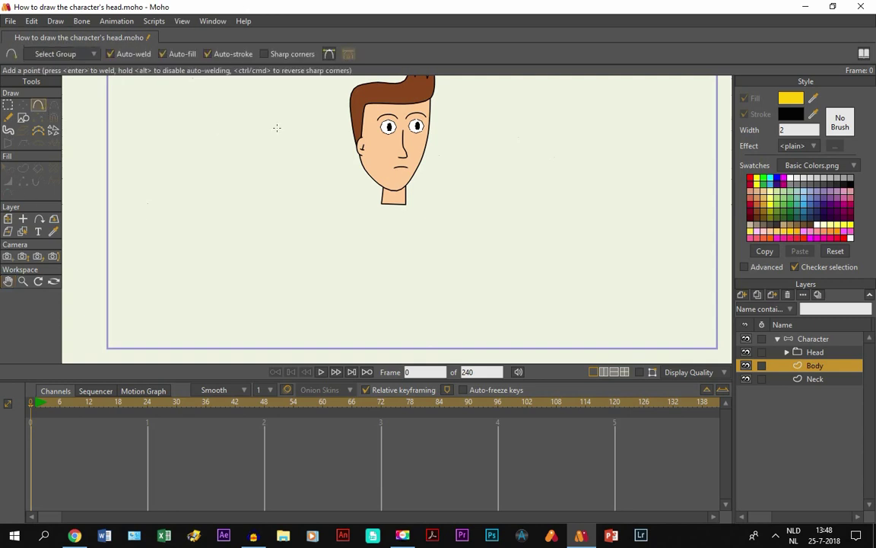
scroll(403, 236, up, 2)
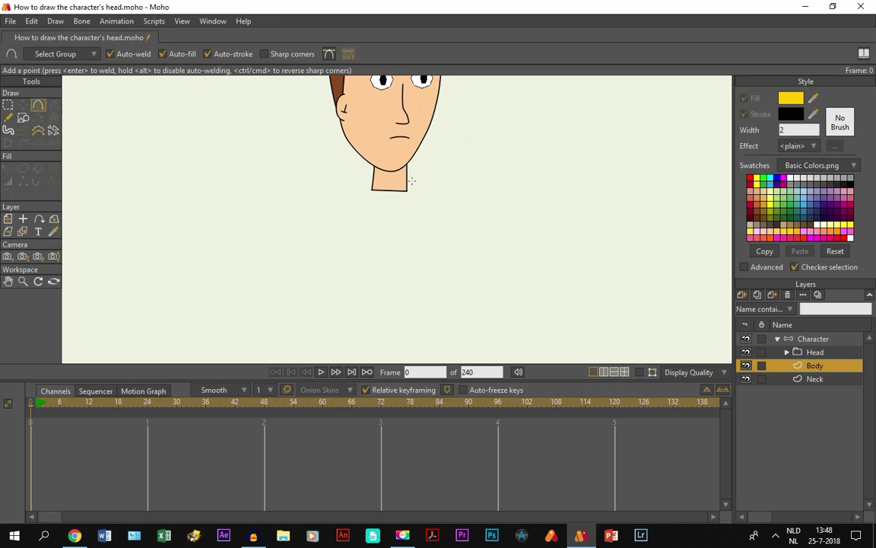
- Close the yellow sweater outline below the neck and box-select its two bottom points
click(639, 373)
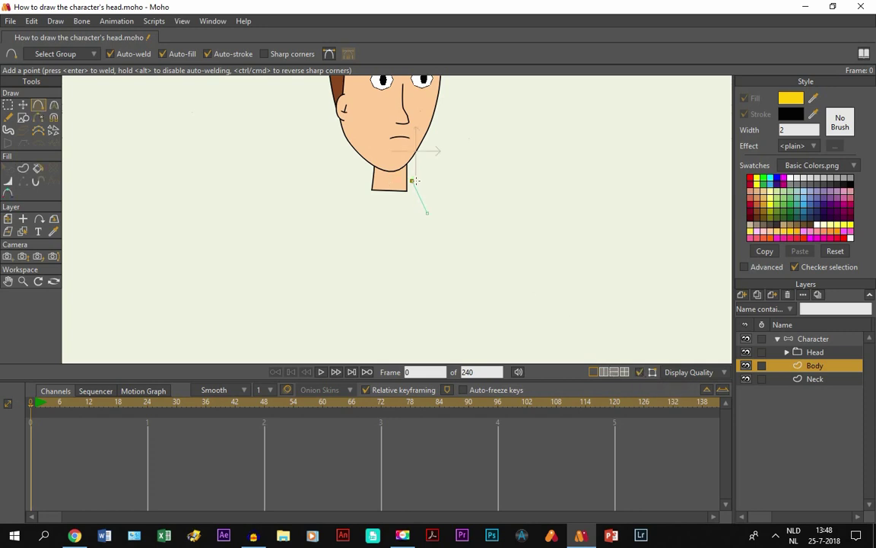
drag(412, 181, 427, 212)
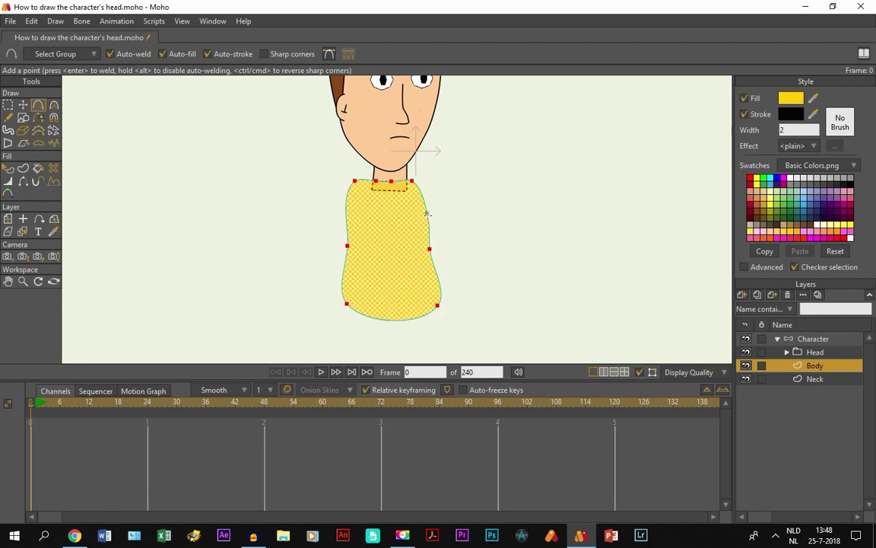
click(8, 105)
mouse_move(295, 290)
mouse_down()
mouse_move(506, 336)
mouse_move(506, 349)
mouse_up()
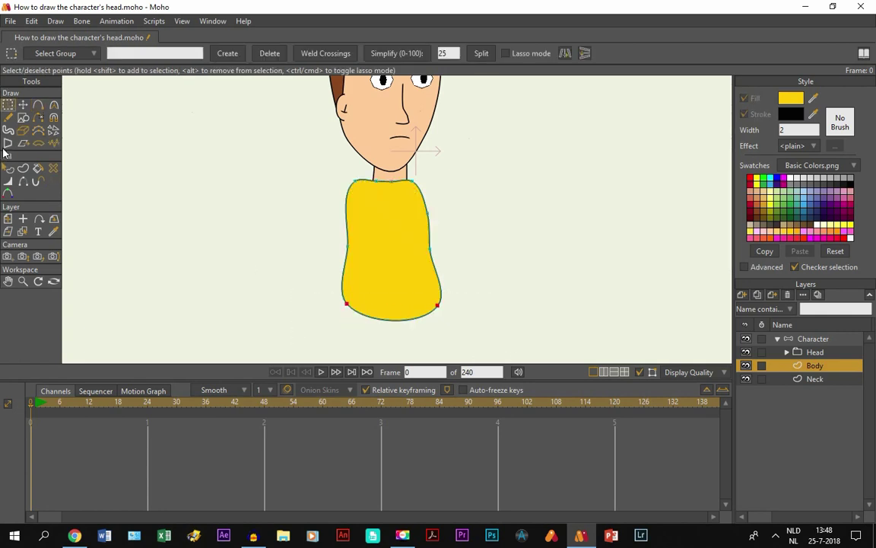
- Flatten the sweater's bottom corners and pull the bottom edge down to lengthen it
click(53, 105)
drag(333, 281, 240, 251)
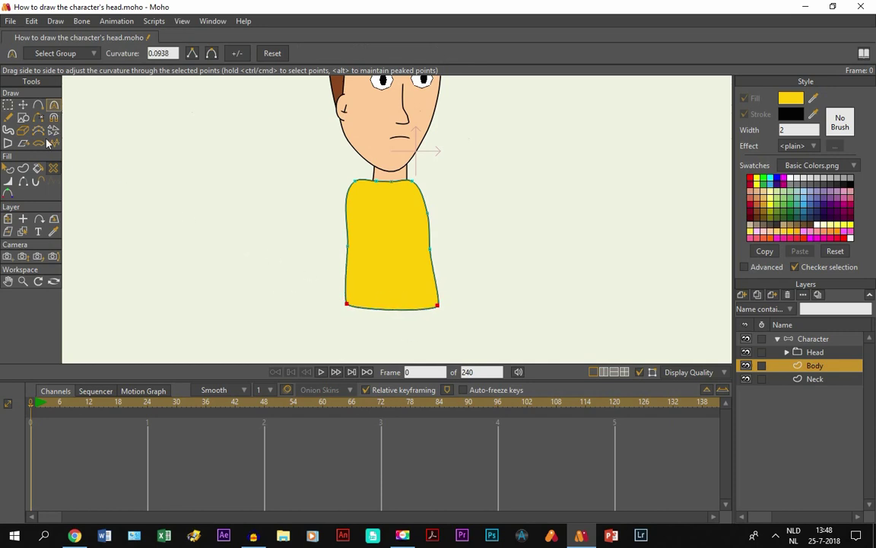
click(23, 104)
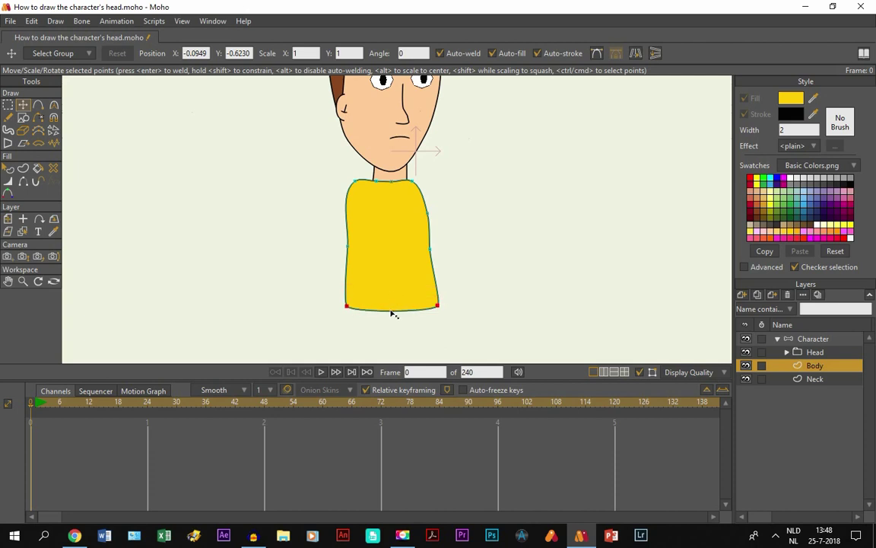
mouse_move(391, 313)
mouse_down()
mouse_move(389, 333)
mouse_move(387, 305)
mouse_up()
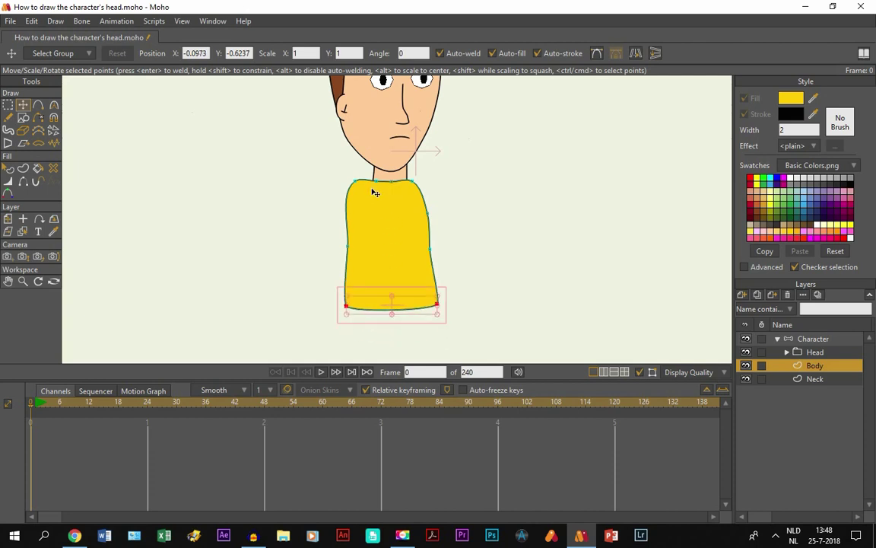
- Move both shoulder points inward to narrow the shoulders
drag(354, 182, 385, 187)
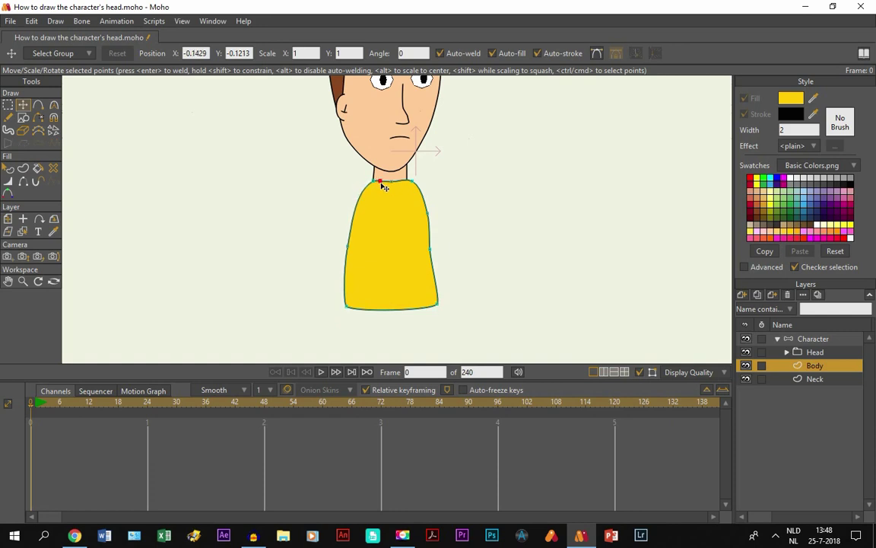
scroll(430, 224, up, 3)
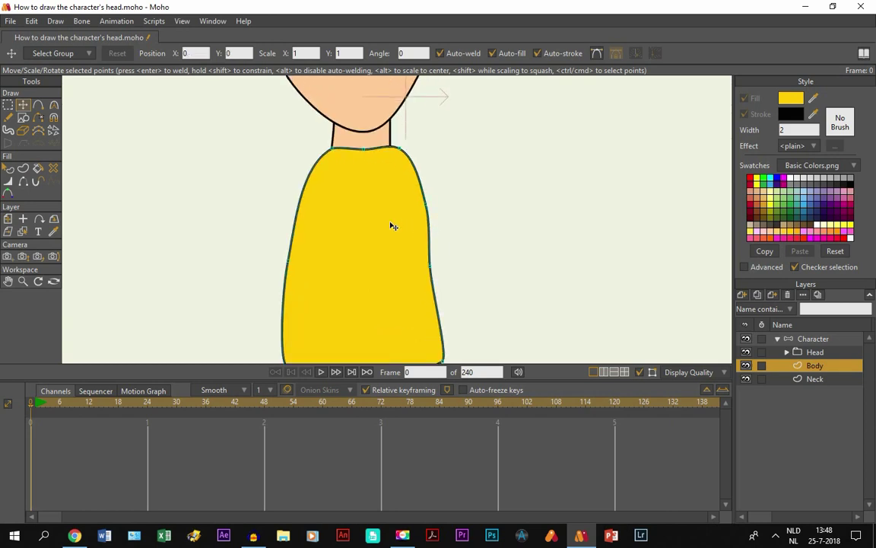
drag(333, 148, 337, 150)
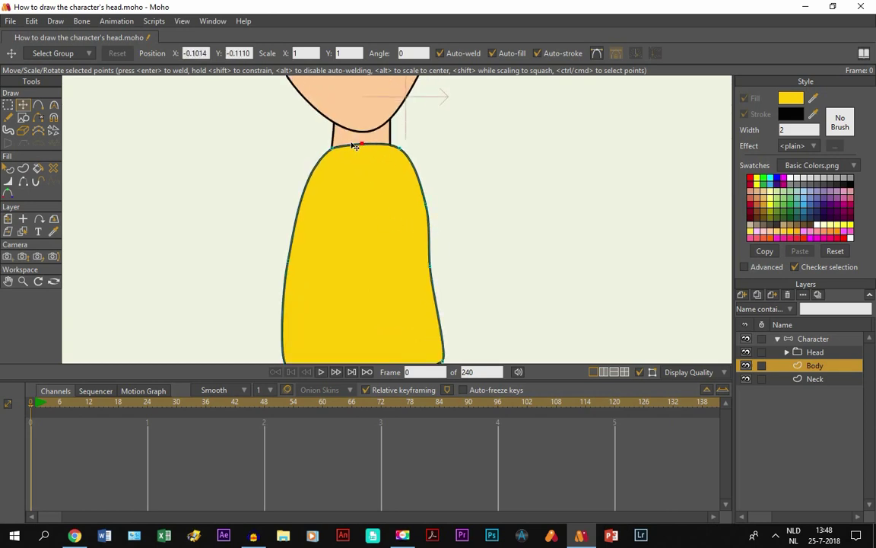
click(399, 147)
drag(415, 147, 393, 148)
- Shift the whole body up under the neck and straighten its left and right sides
key(ctrl+a)
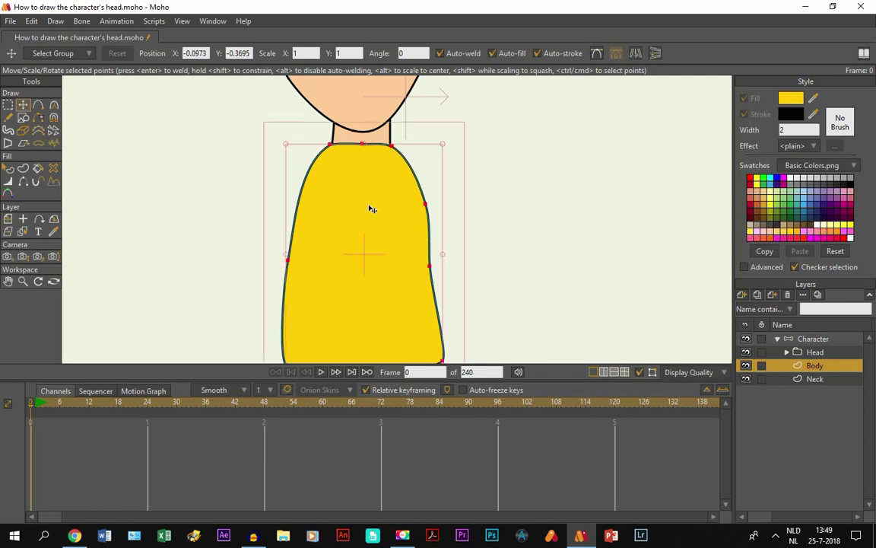
drag(370, 207, 371, 199)
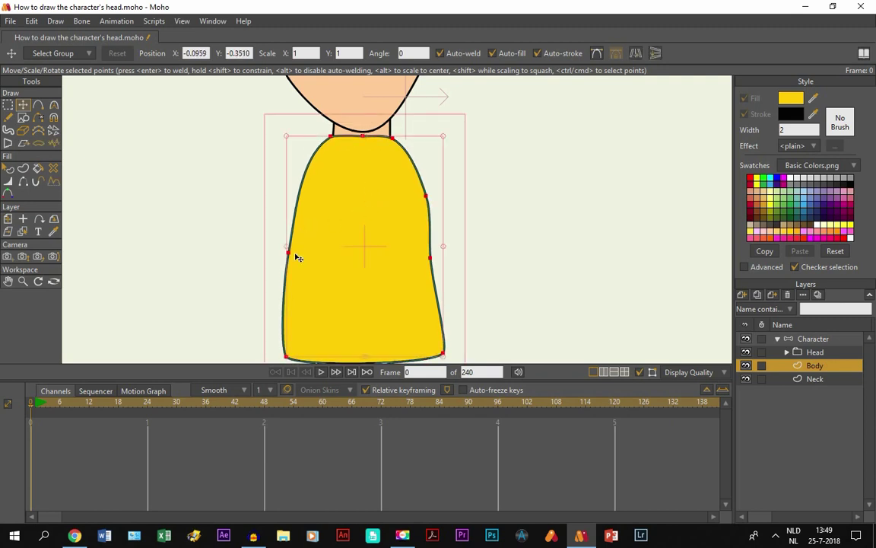
drag(293, 259, 309, 252)
drag(286, 355, 305, 354)
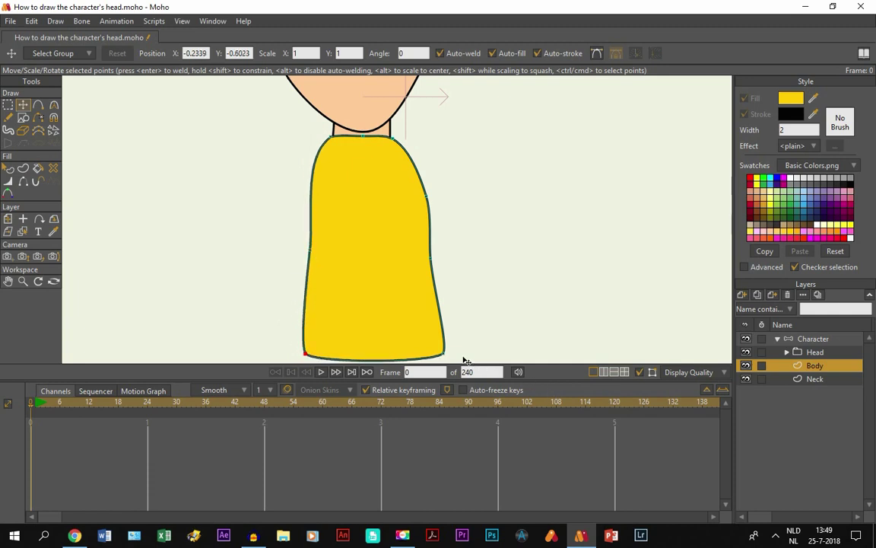
drag(444, 356, 435, 356)
drag(426, 196, 417, 198)
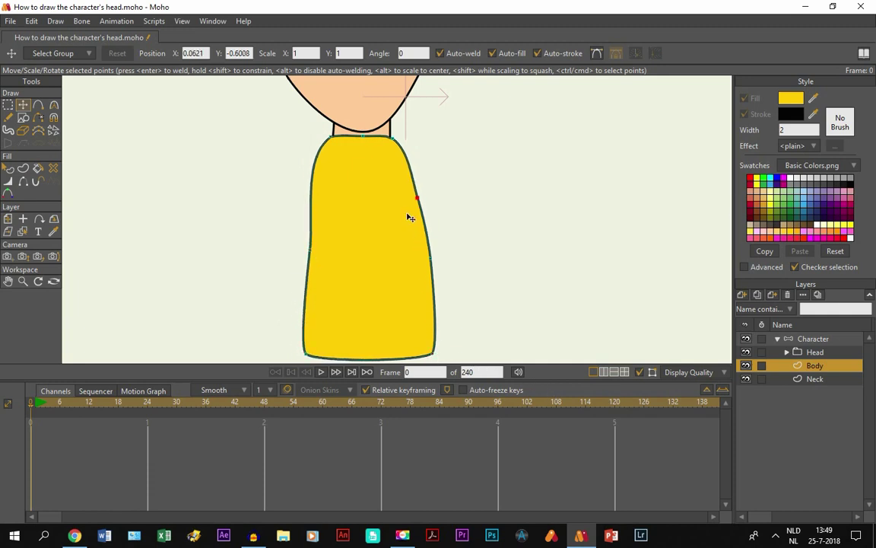
drag(423, 256, 409, 260)
drag(416, 204, 412, 209)
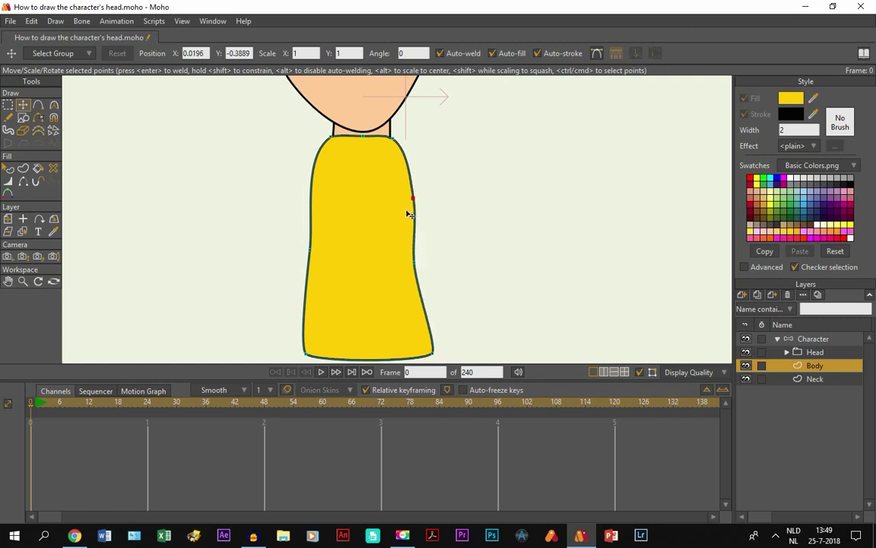
drag(433, 353, 420, 350)
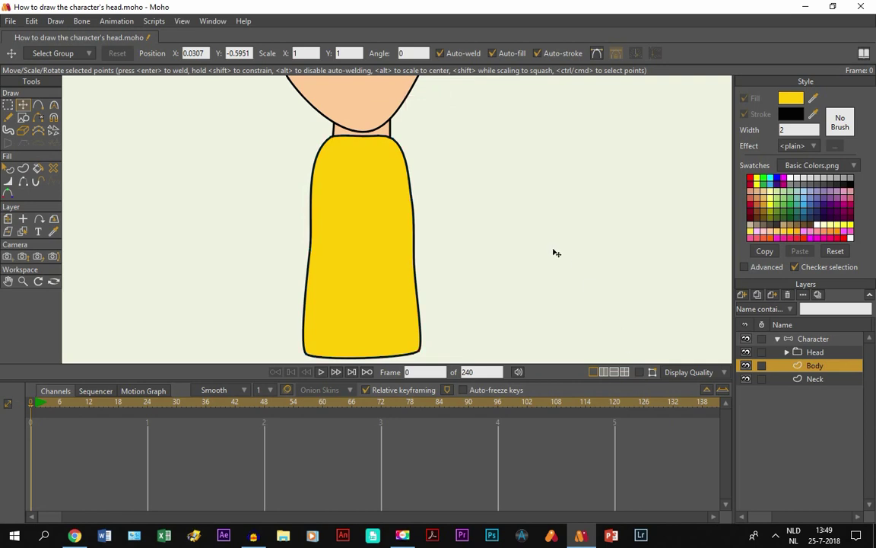
- Pull the sweater's bottom-left corner slightly outward
scroll(548, 248, down, 3)
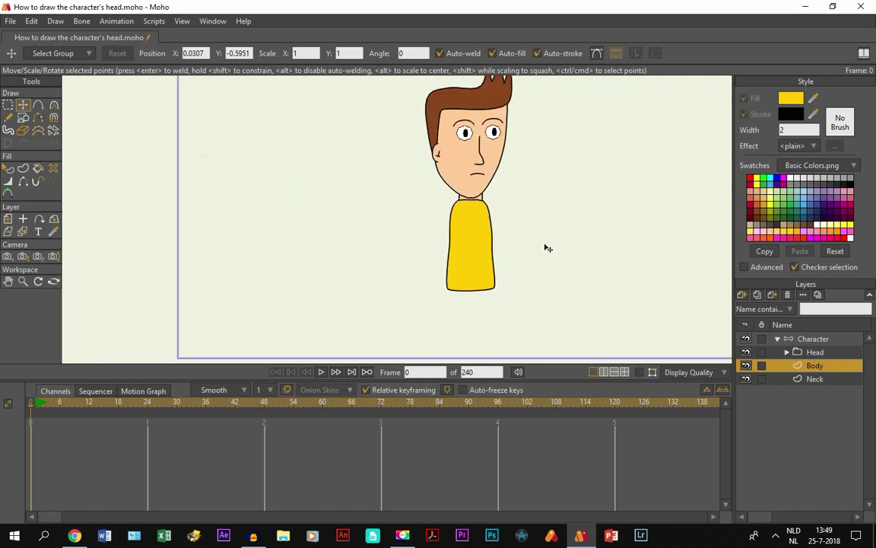
click(8, 280)
drag(449, 273, 322, 272)
scroll(323, 273, up, 3)
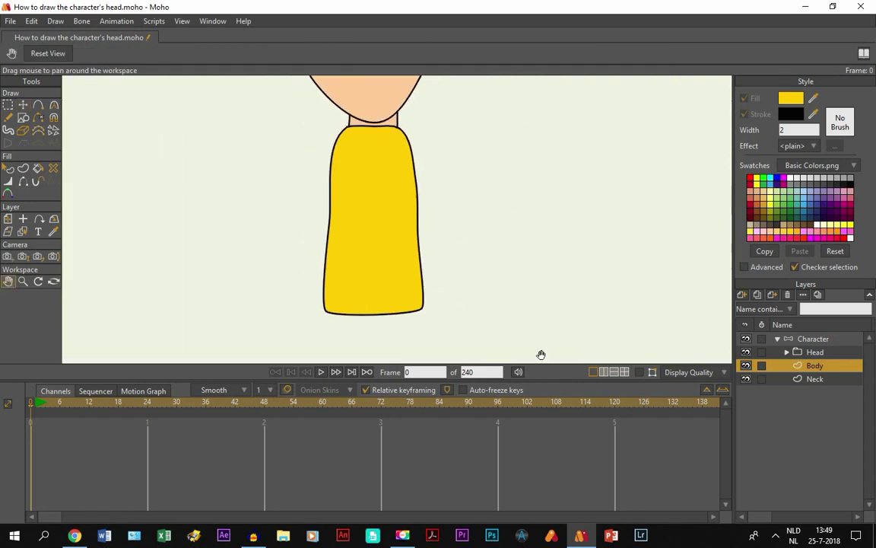
click(639, 372)
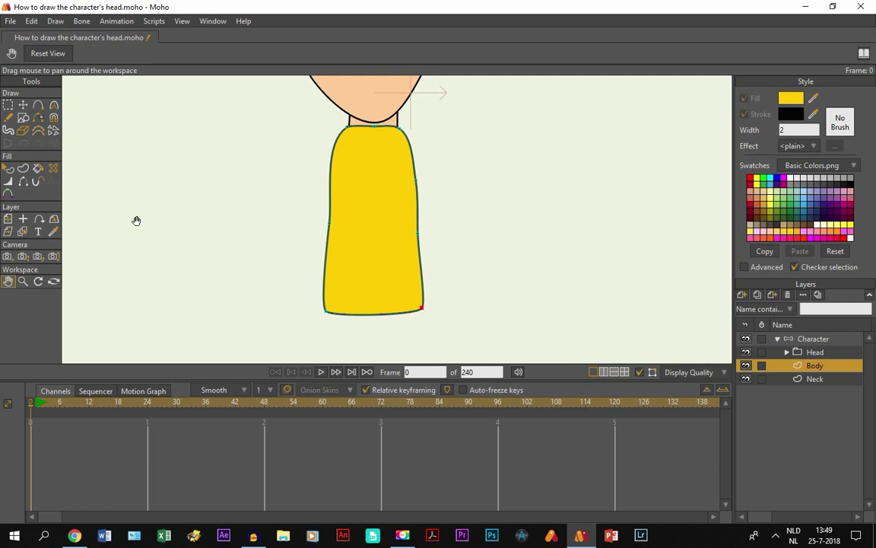
click(23, 105)
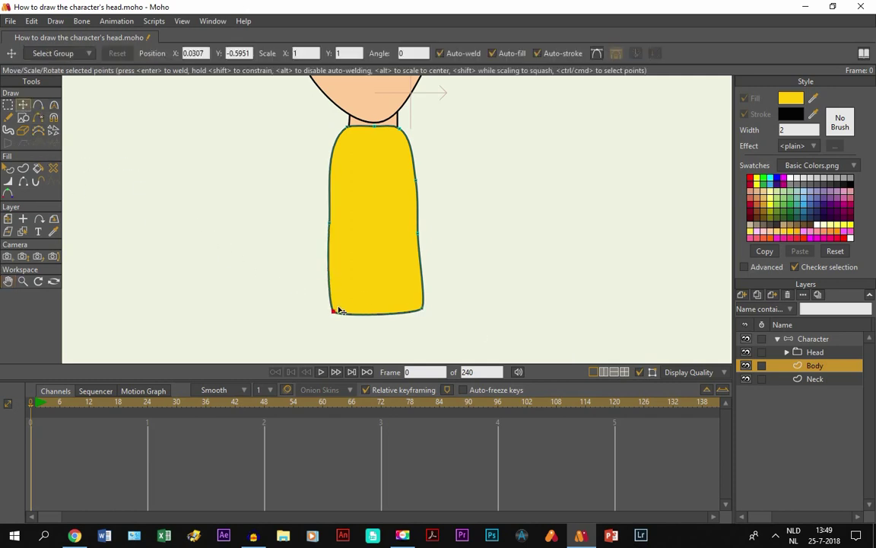
drag(340, 310, 334, 309)
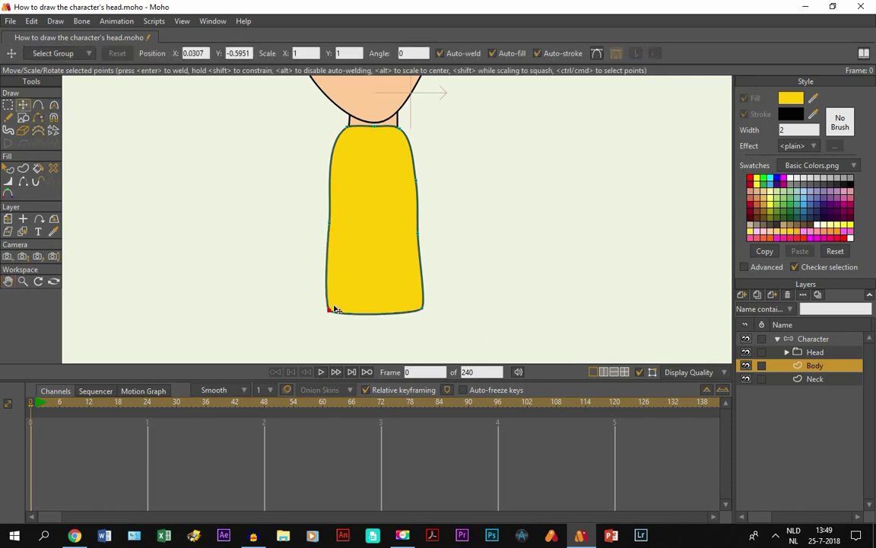
click(8, 281)
drag(385, 235, 397, 264)
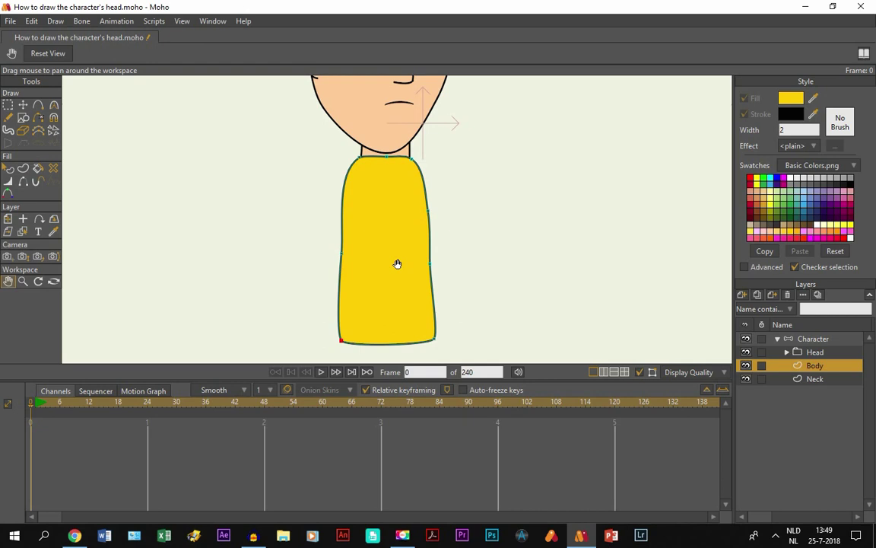
scroll(397, 264, down, 4)
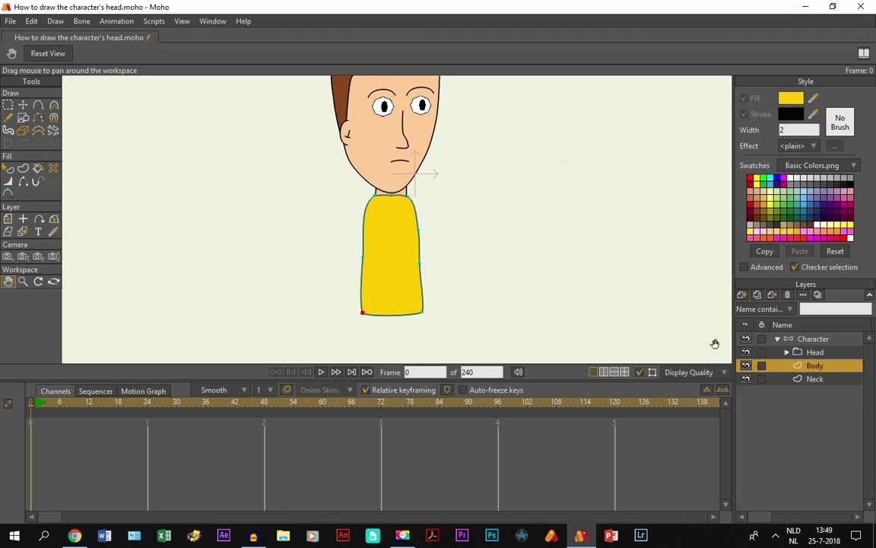
- Add a new vector layer above Body and open its Layer Settings
click(742, 297)
click(745, 307)
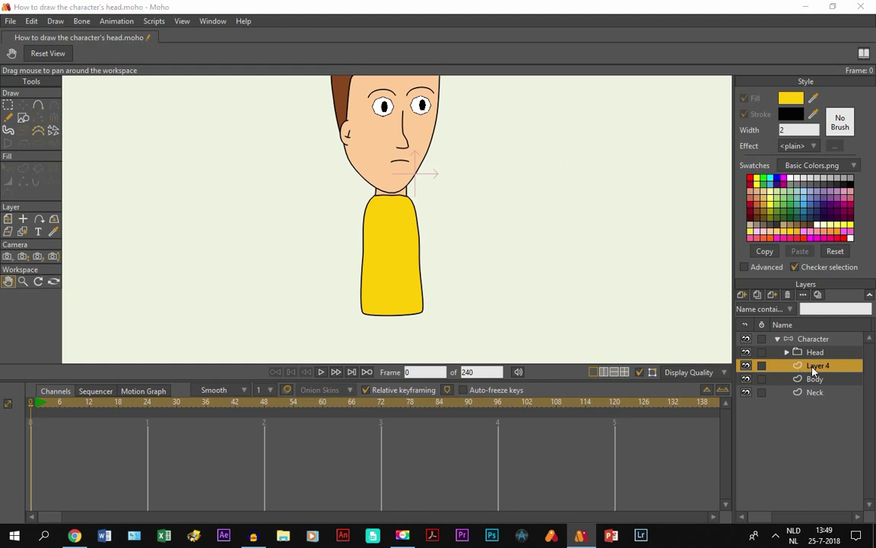
double_click(814, 368)
key(Caps_Lock)
text(L)
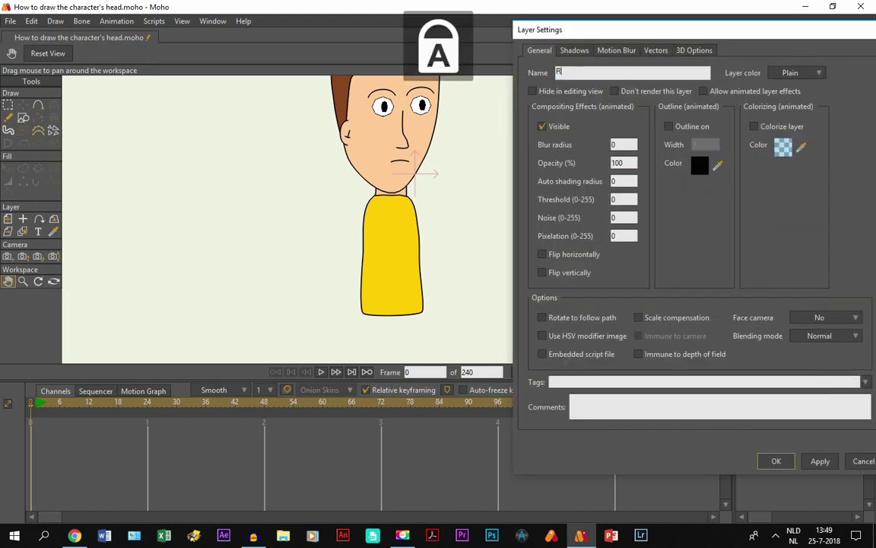
key(Caps_Lock)
text(ayer 4)
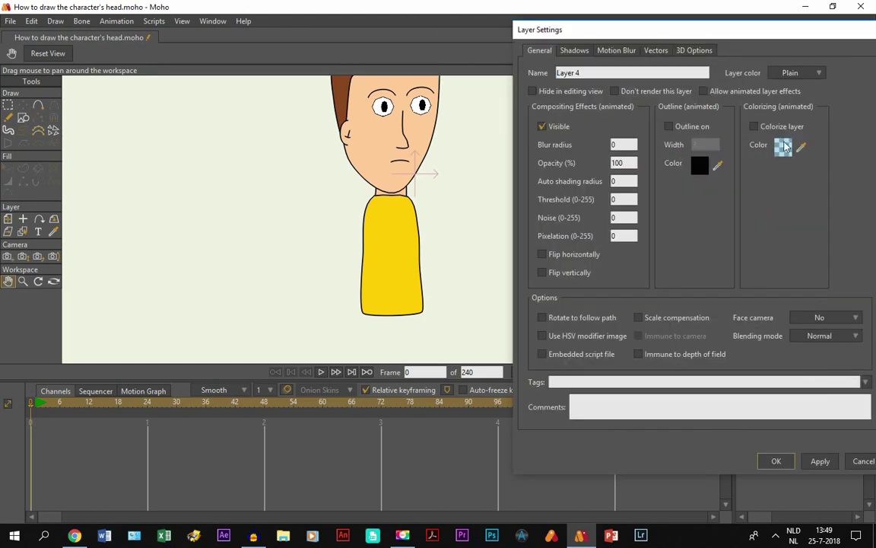
- Rename the new layer to 'Right arm'
click(660, 73)
key(Caps_Lock)
text(R)
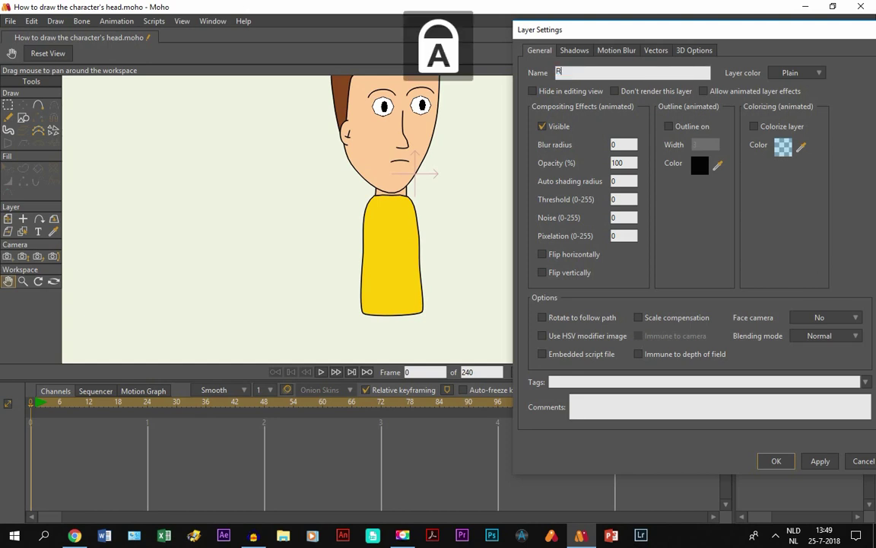
key(Caps_Lock)
text(ight arm)
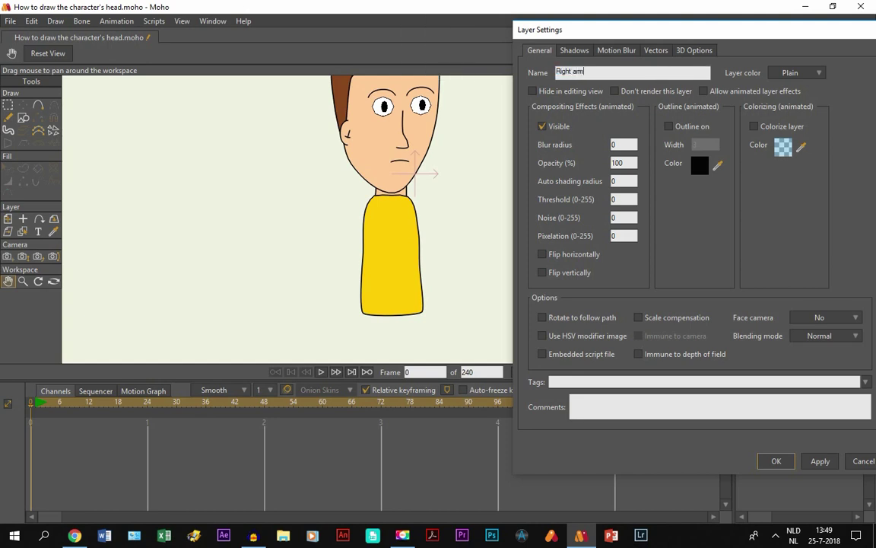
key(Return)
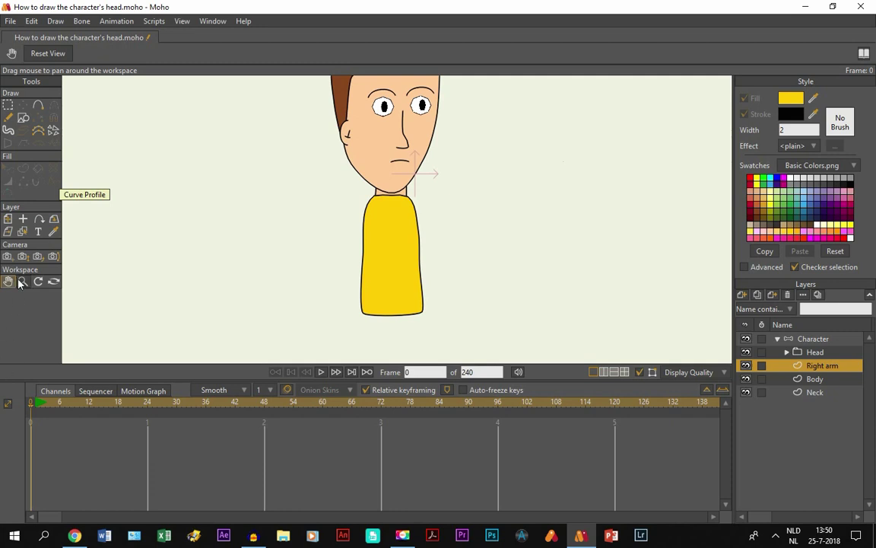
- Draw a closed, elongated arm loop down the sweater's side, then deselect its points
scroll(407, 264, up, 2)
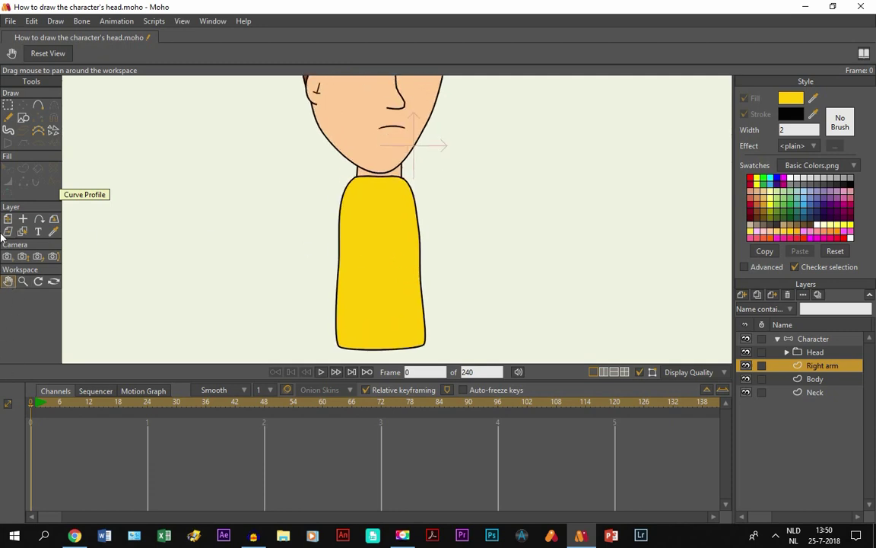
click(40, 107)
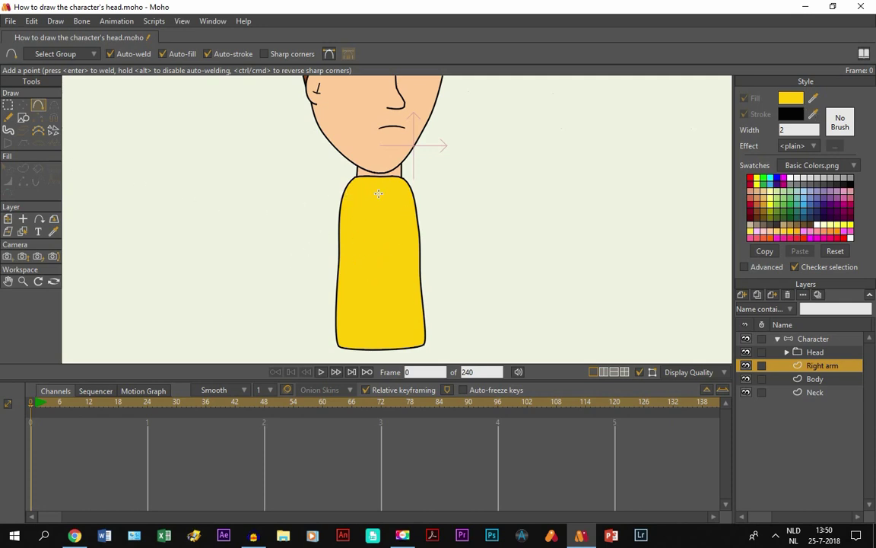
scroll(378, 193, up, 2)
drag(361, 194, 338, 337)
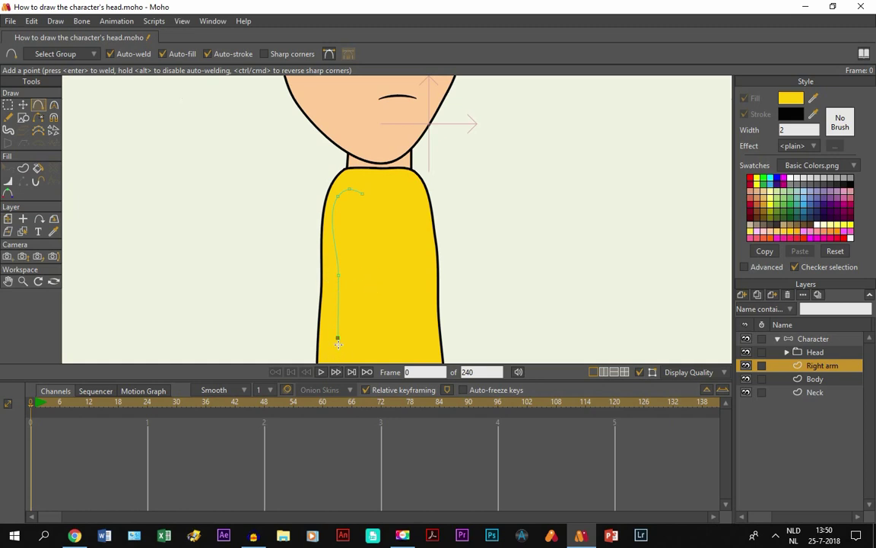
mouse_move(338, 344)
mouse_down()
mouse_move(366, 344)
mouse_move(364, 195)
mouse_move(349, 189)
mouse_up()
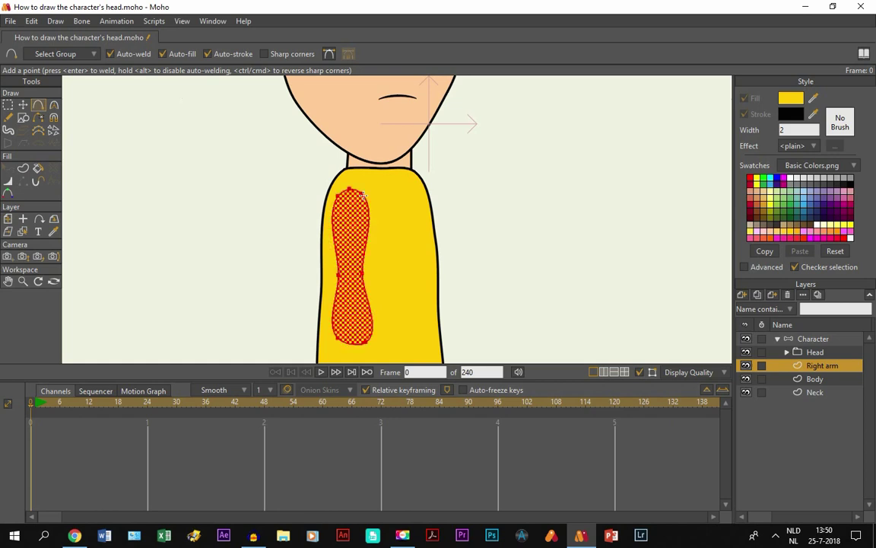
click(10, 109)
drag(318, 180, 358, 186)
click(23, 104)
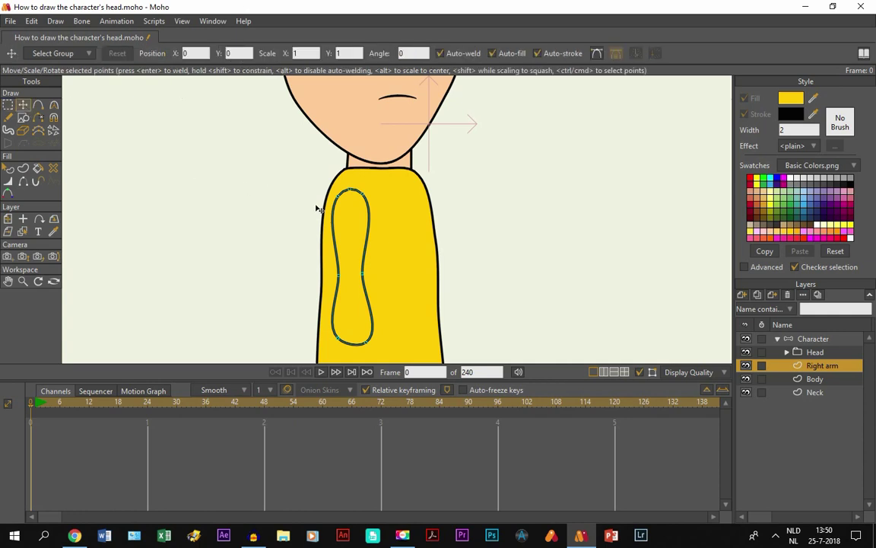
- Sharpen all four corners of the arm shape with the Curvature tool
click(53, 104)
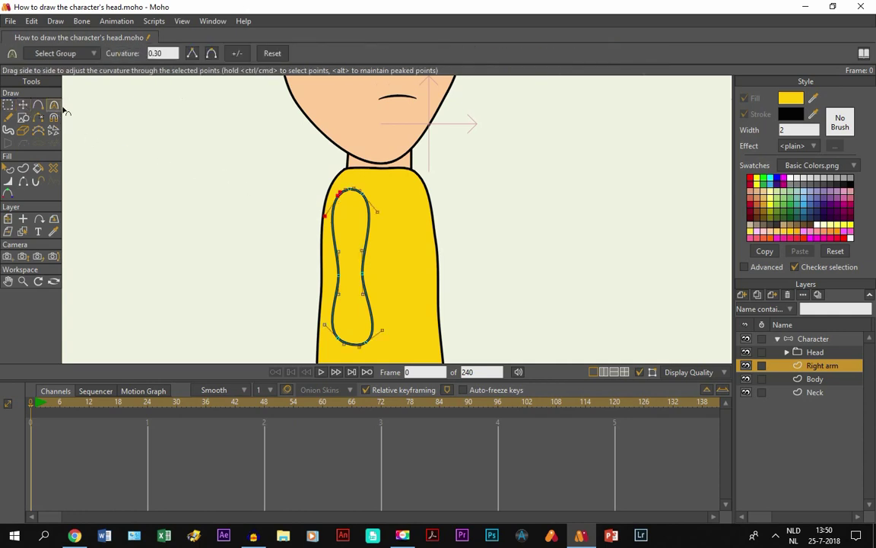
drag(342, 196, 126, 216)
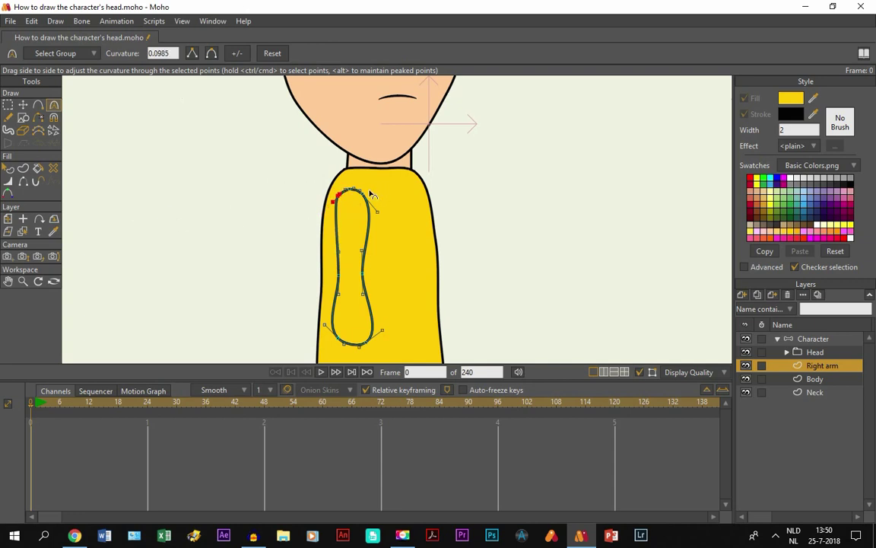
drag(360, 192, 270, 192)
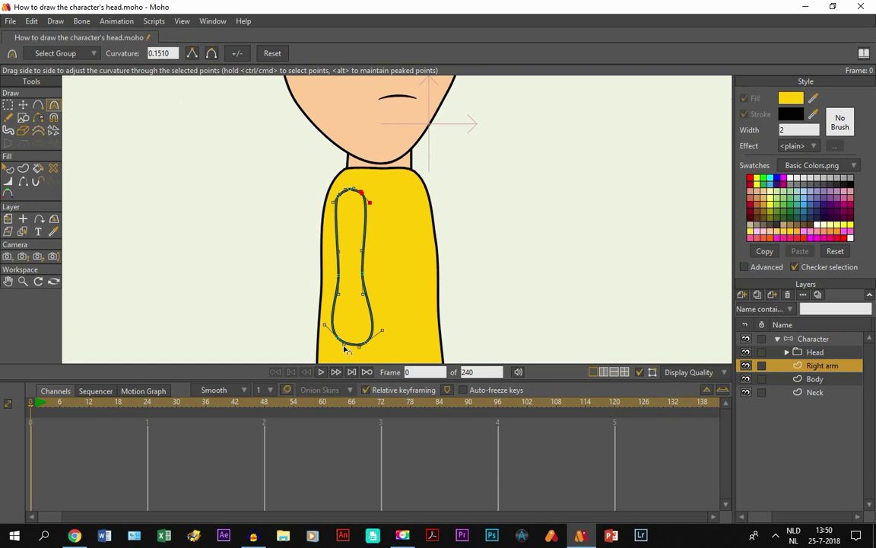
drag(323, 319, 107, 329)
click(372, 344)
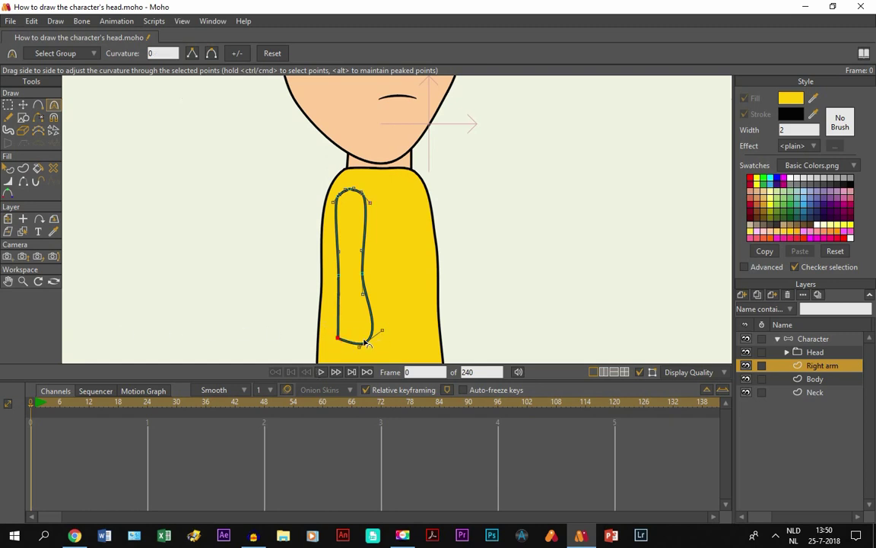
drag(366, 344, 250, 324)
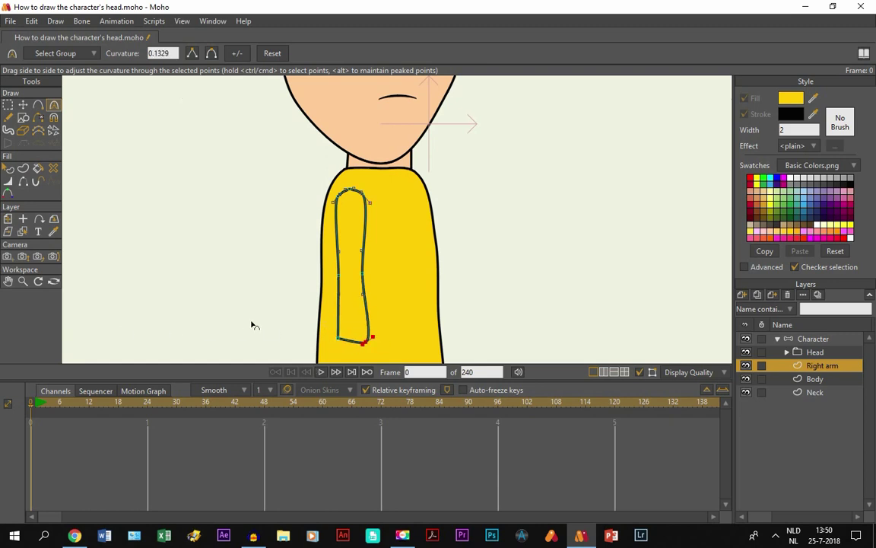
- Nudge the arm's left edge outward, square the bottom-right corner and round the top
click(23, 105)
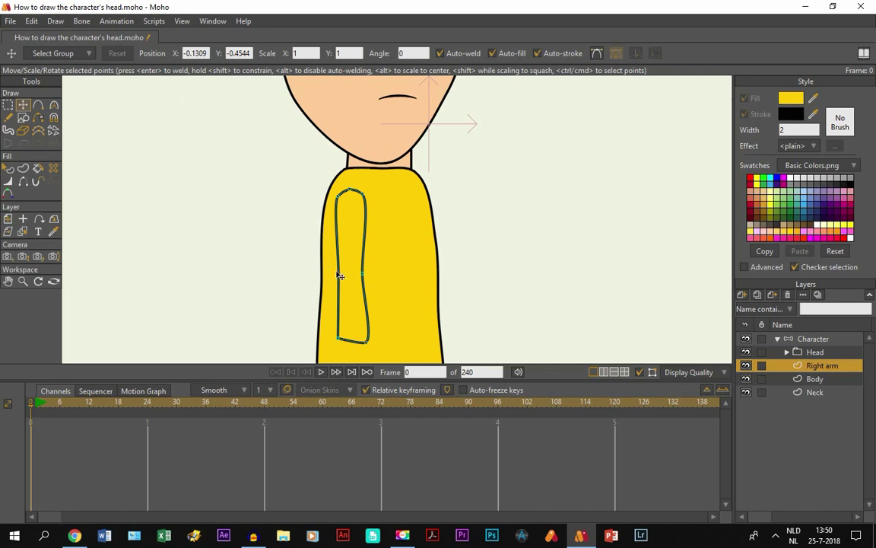
drag(340, 276, 333, 271)
click(366, 277)
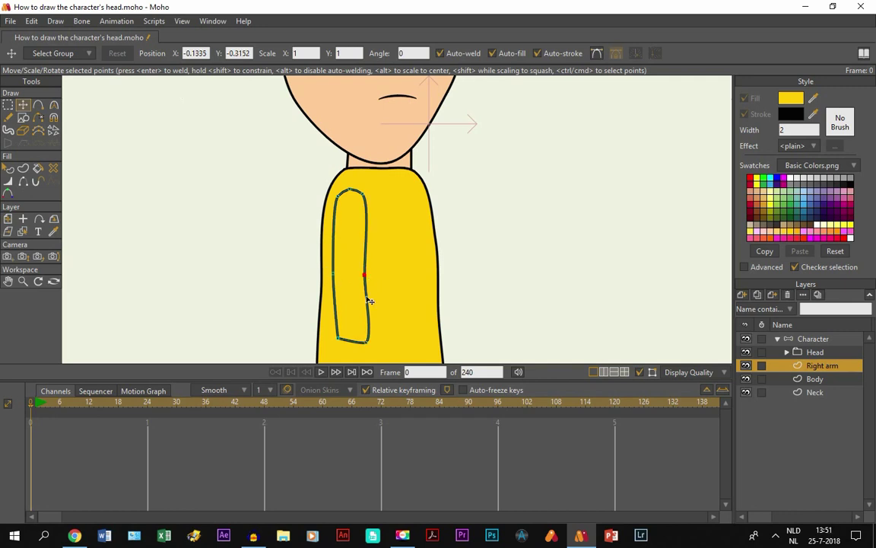
click(362, 340)
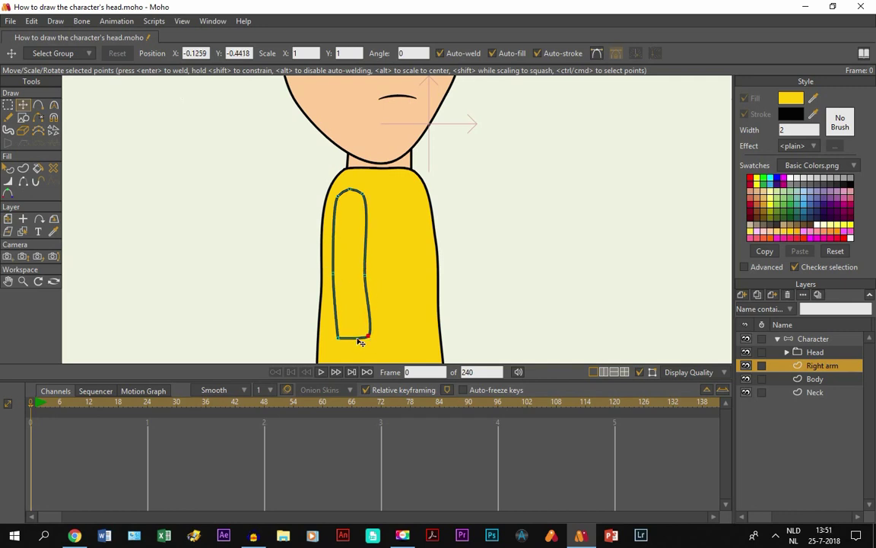
click(54, 107)
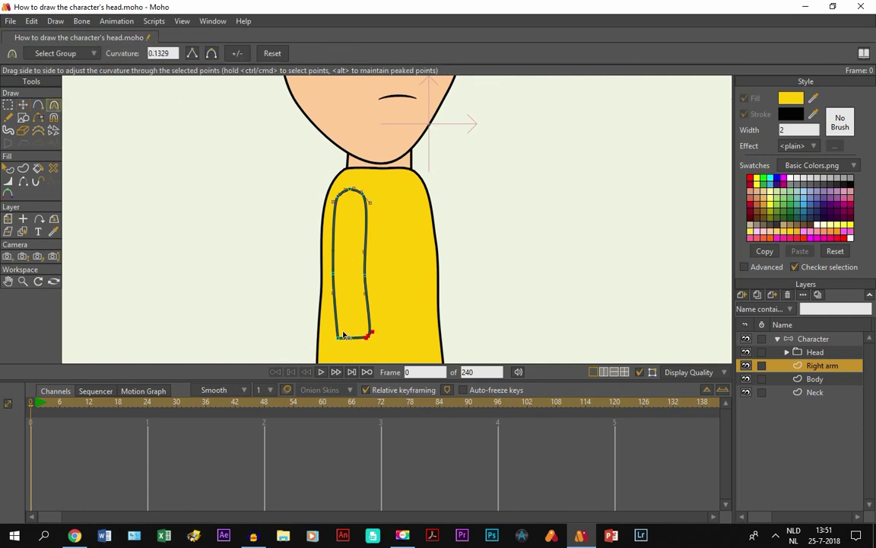
drag(344, 334, 332, 337)
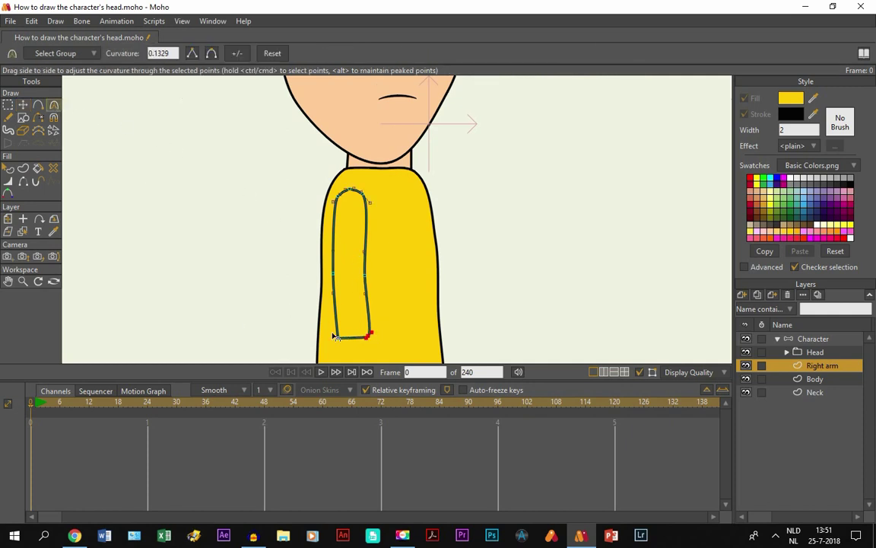
click(353, 191)
- Stretch the whole arm further down the sweater
click(640, 373)
scroll(346, 225, down, 4)
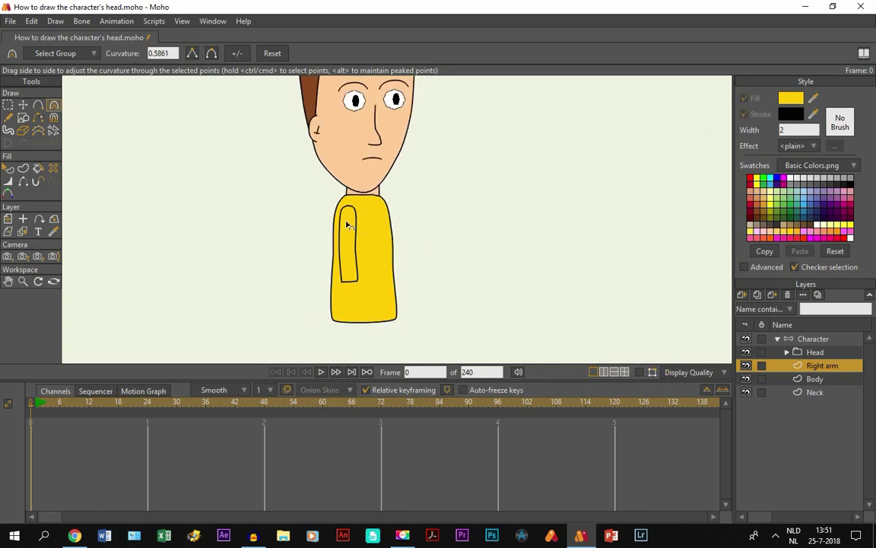
scroll(346, 225, up, 2)
scroll(346, 225, up, 2)
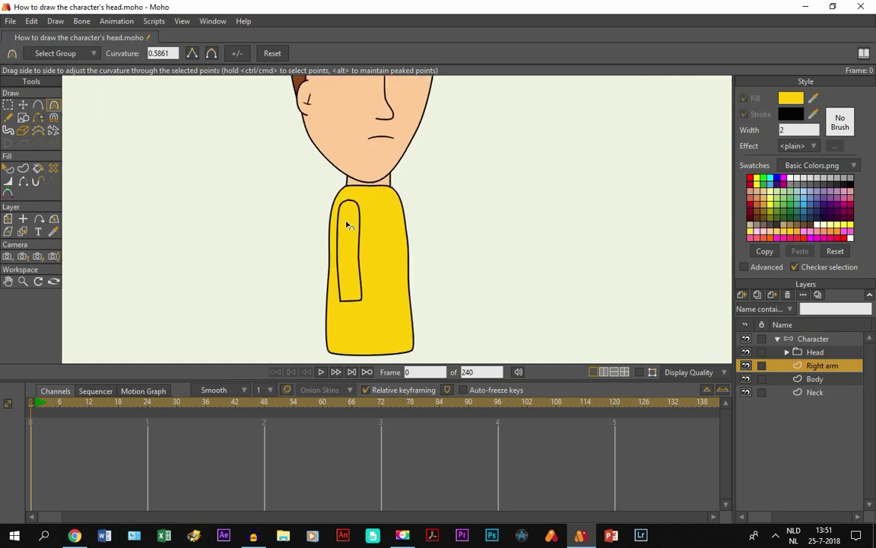
click(640, 372)
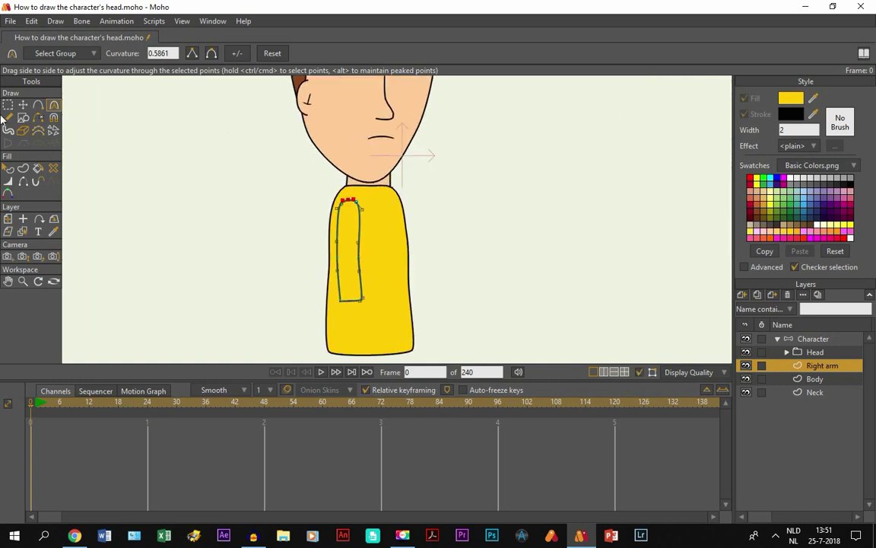
click(23, 105)
key(ctrl+a)
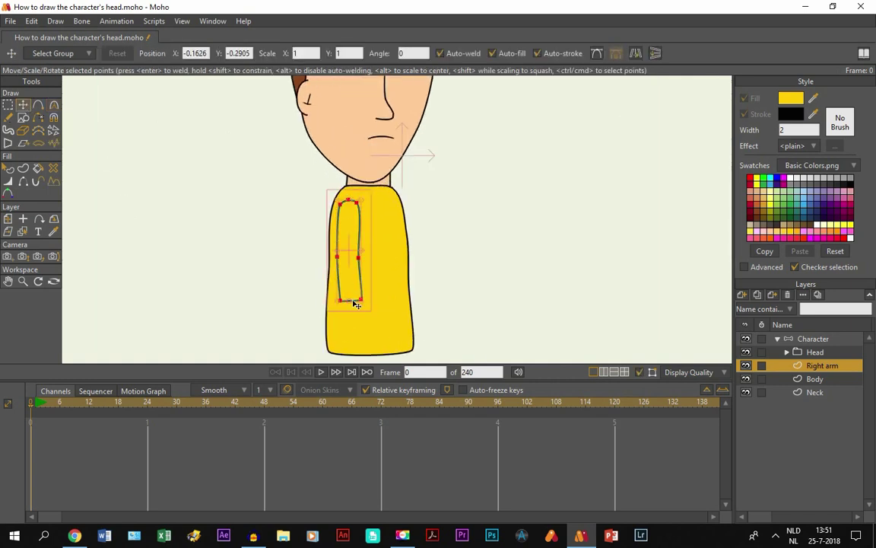
drag(351, 304, 354, 327)
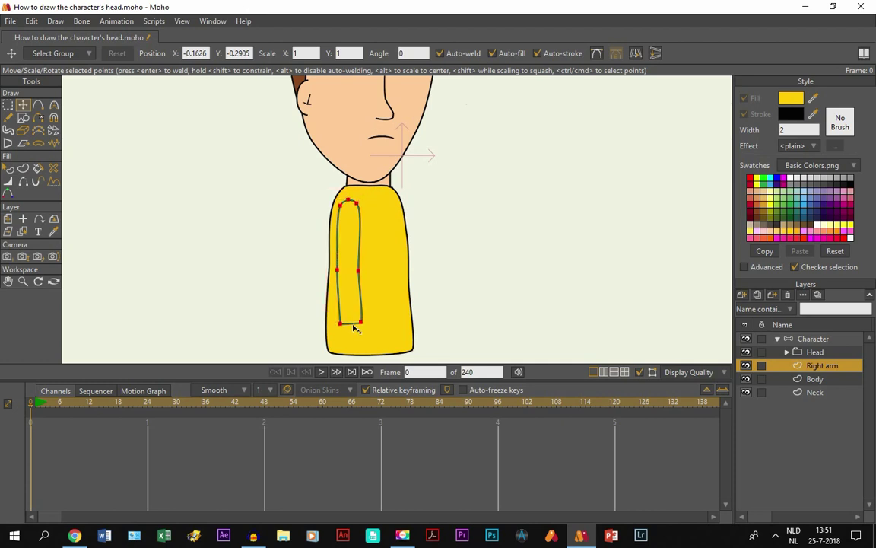
- Raise the arm's two middle points and nudge its bottom-right point
click(7, 104)
drag(321, 258, 375, 284)
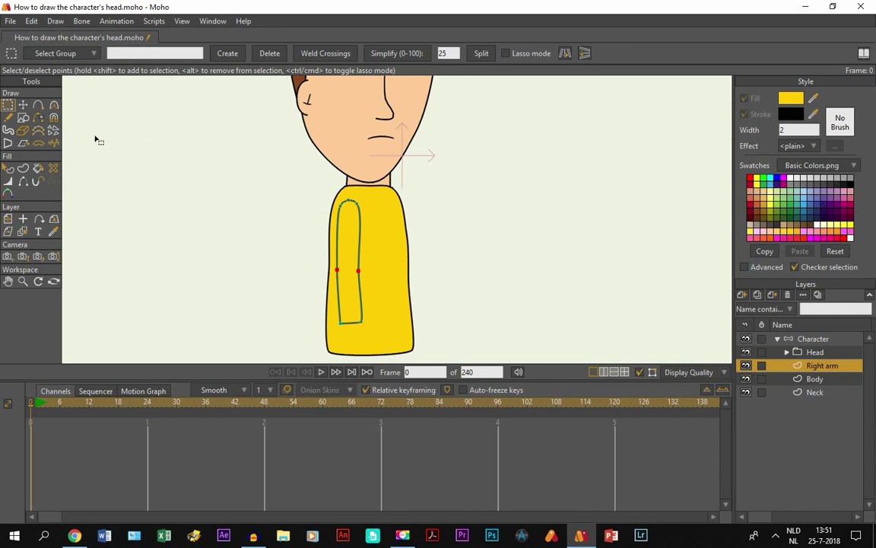
click(23, 104)
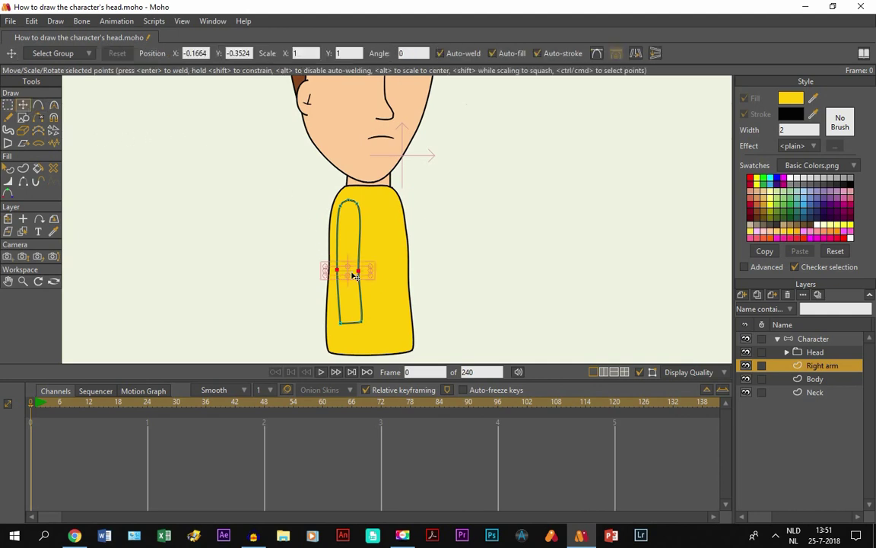
drag(351, 273, 352, 265)
key(ctrl+a)
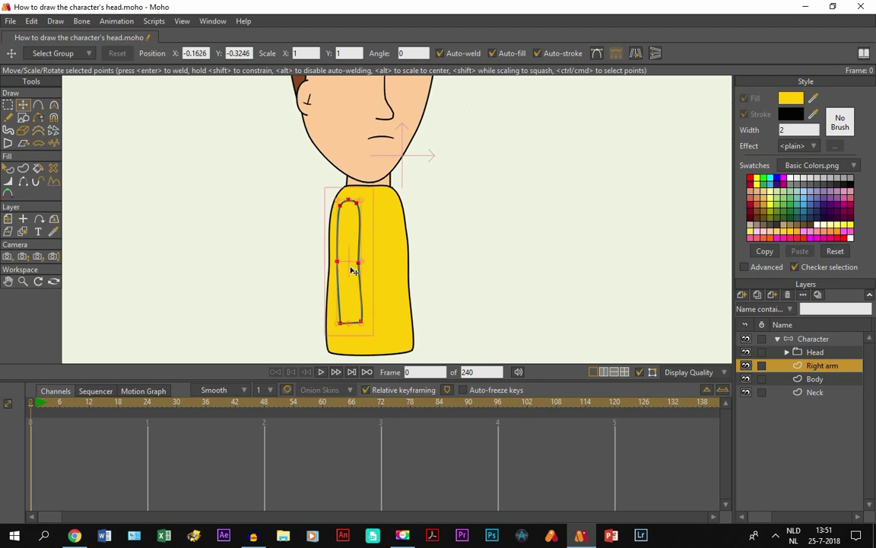
click(362, 322)
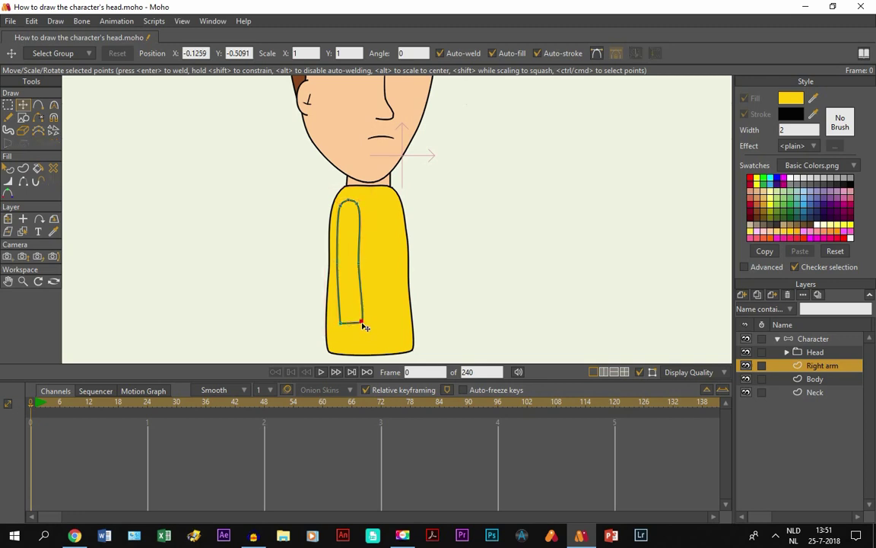
mouse_move(363, 324)
mouse_down()
mouse_move(367, 335)
mouse_move(363, 324)
mouse_up()
- Move the arm's top up to the shoulder and widen it toward the right
click(340, 206)
key(ctrl+a)
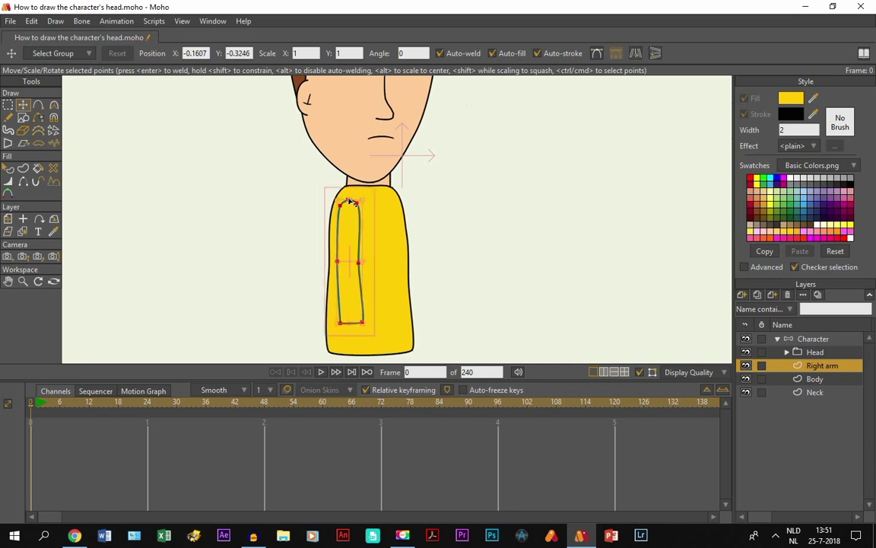
mouse_move(350, 201)
mouse_down()
mouse_move(349, 190)
mouse_move(348, 204)
mouse_up()
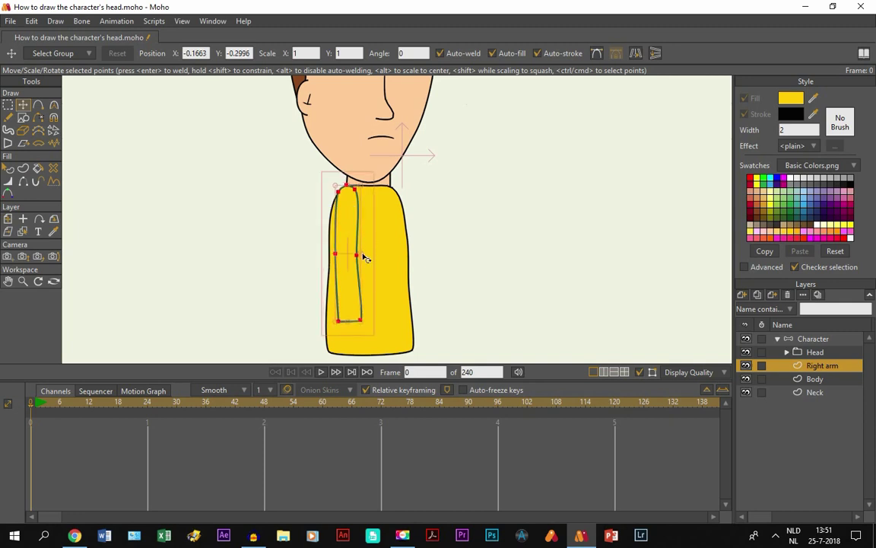
drag(364, 254, 380, 263)
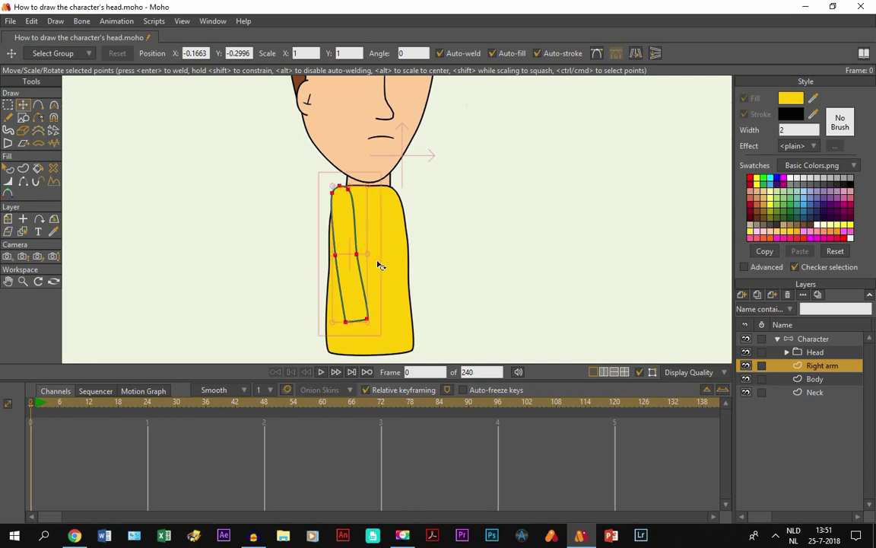
key(ctrl+z)
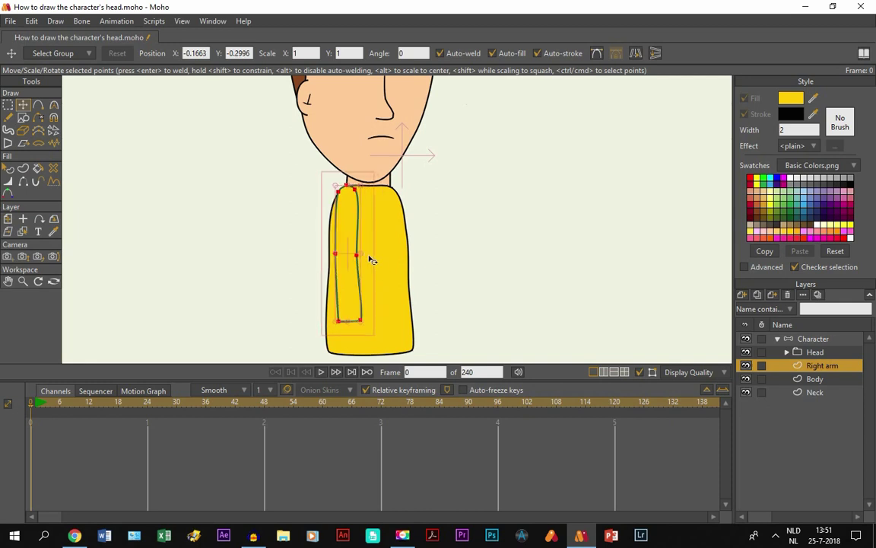
drag(366, 257, 356, 257)
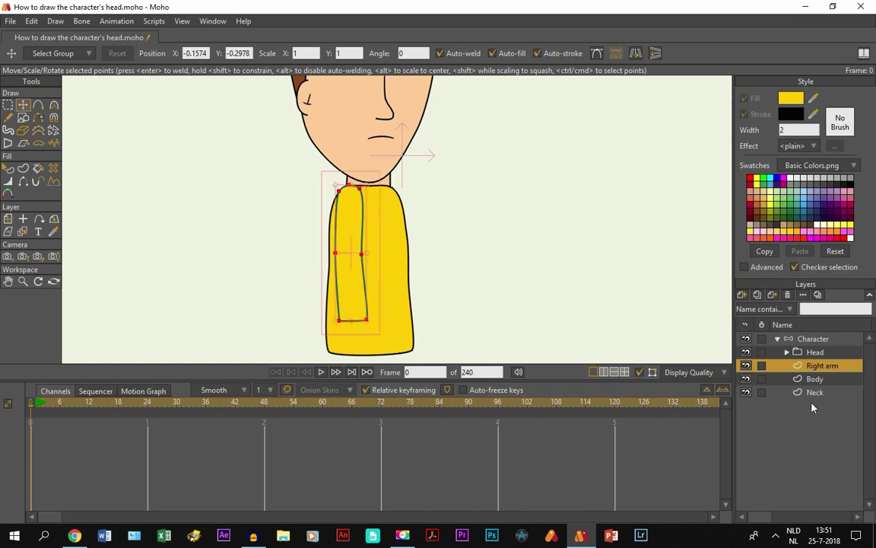
click(803, 379)
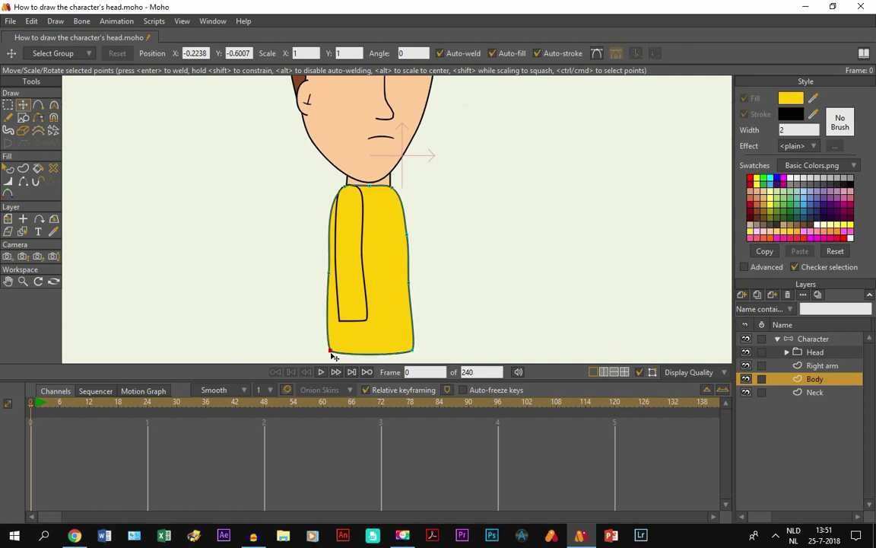
- Tweak the sweater body's left edge, left-middle point and bottom-left corner
drag(332, 356, 341, 354)
drag(340, 281, 345, 277)
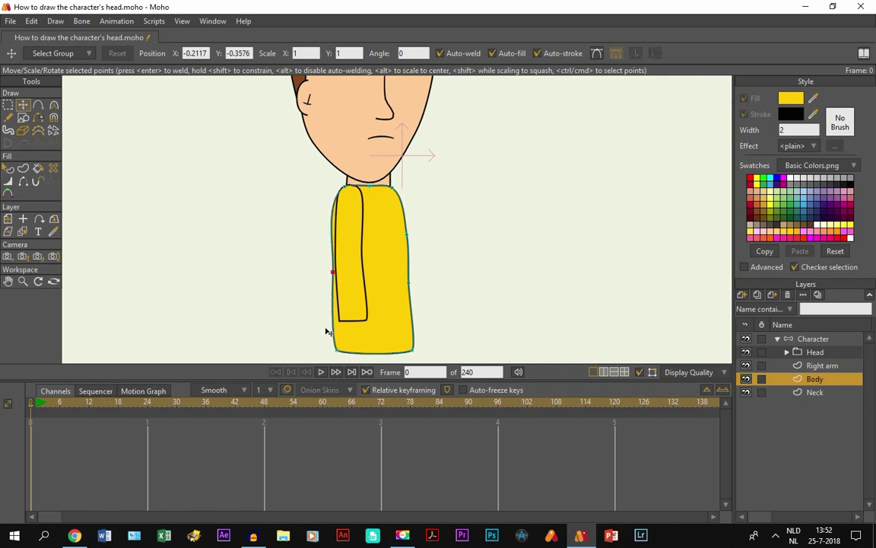
click(341, 349)
drag(341, 349, 339, 350)
scroll(574, 334, down, 5)
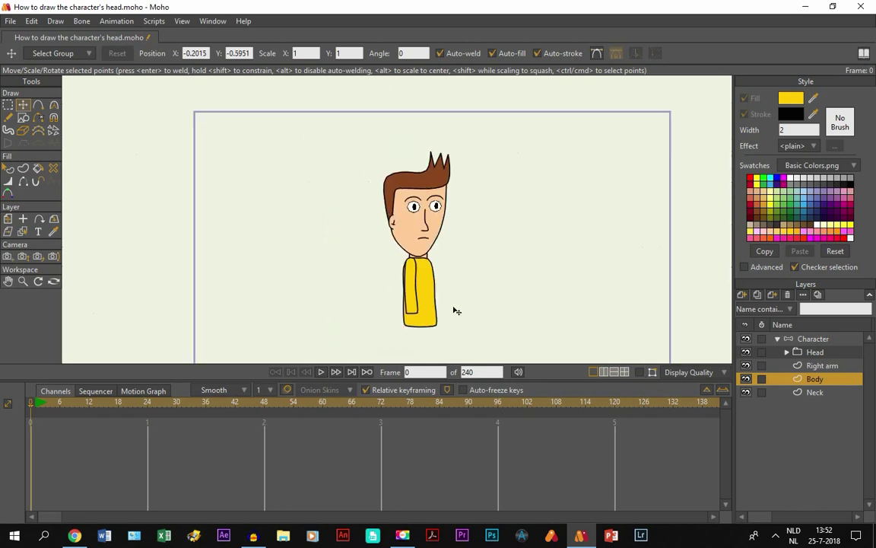
scroll(456, 310, up, 4)
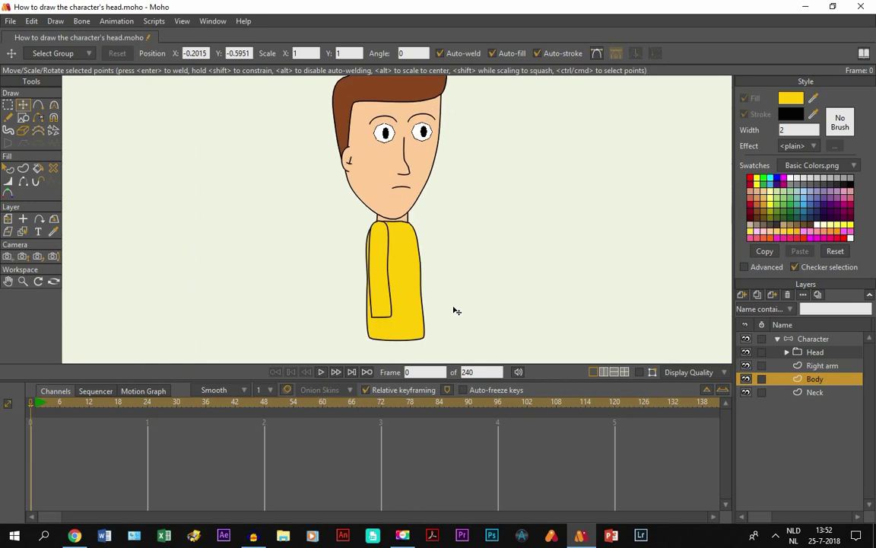
- Straighten the right sleeve by raising its lower end on the Right arm layer
click(746, 366)
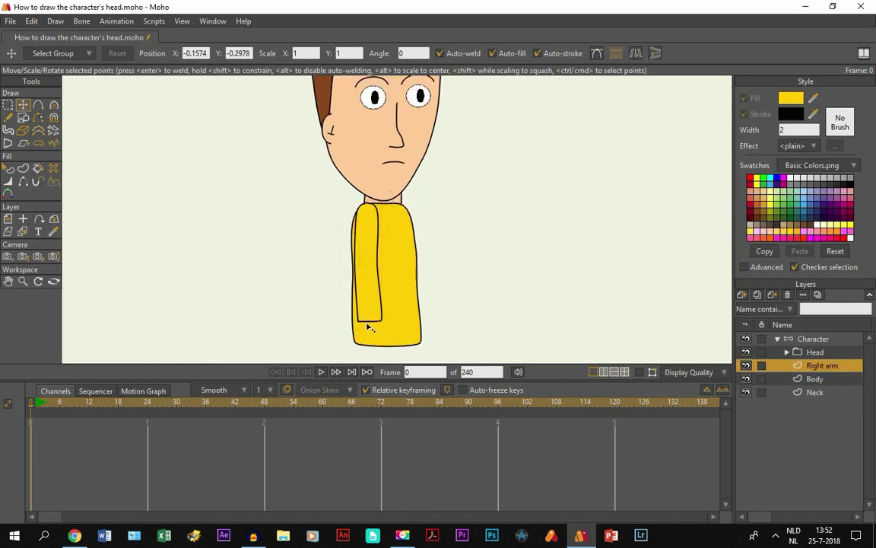
drag(369, 334, 363, 295)
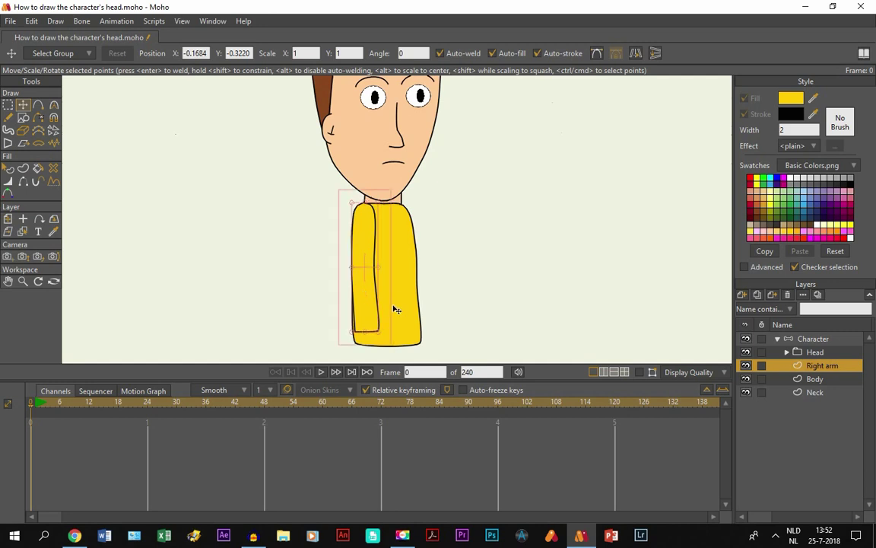
click(799, 380)
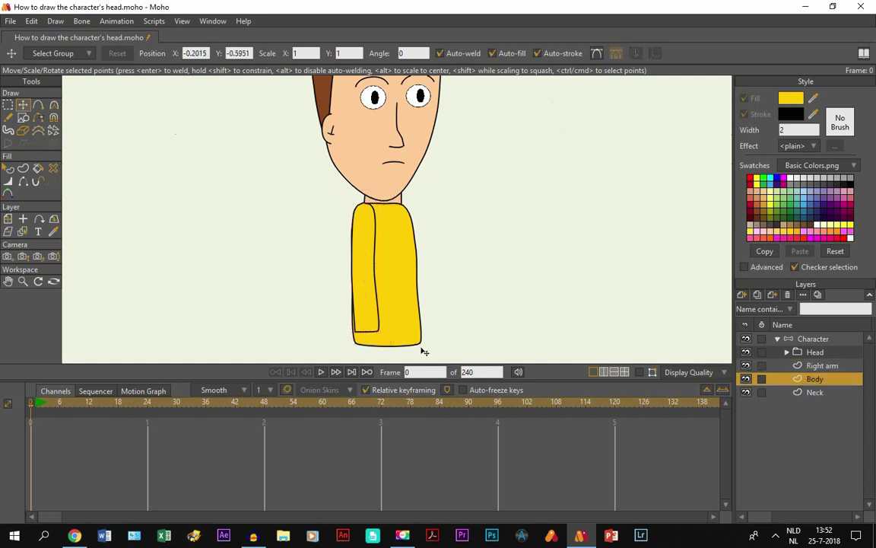
scroll(331, 263, down, 5)
scroll(332, 261, up, 3)
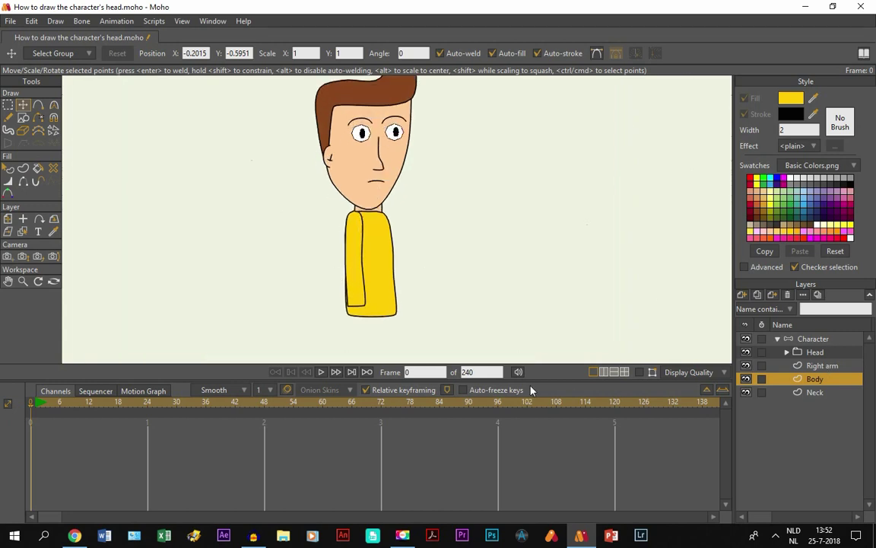
- Add a new switch layer named 'Righthand'
click(743, 295)
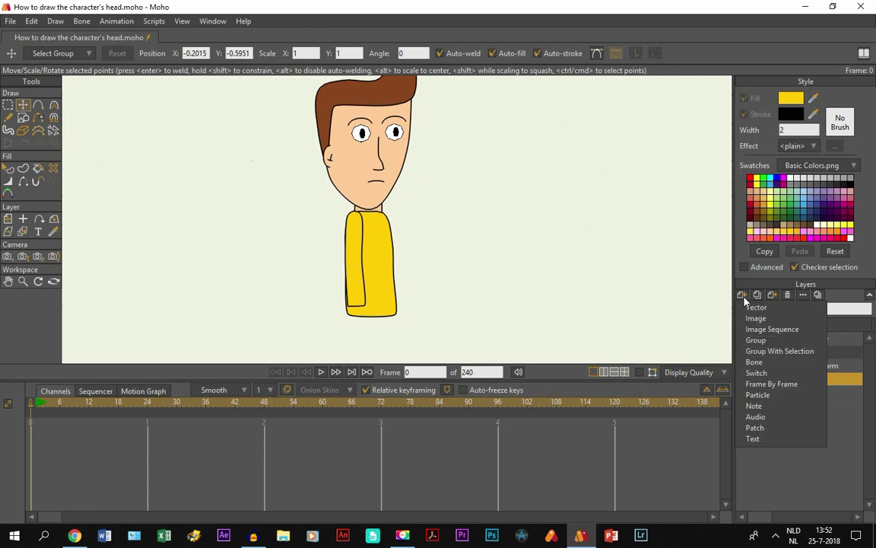
click(753, 372)
double_click(816, 381)
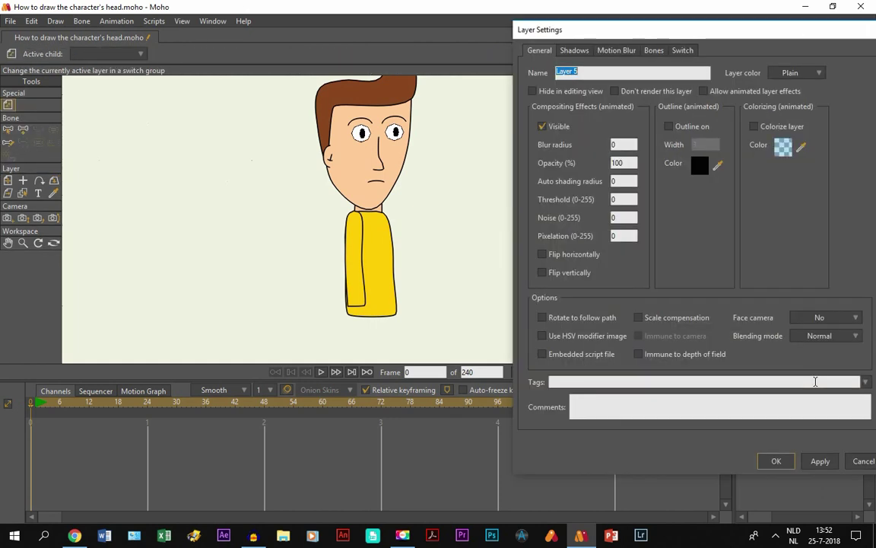
key(Caps_Lock)
text(R)
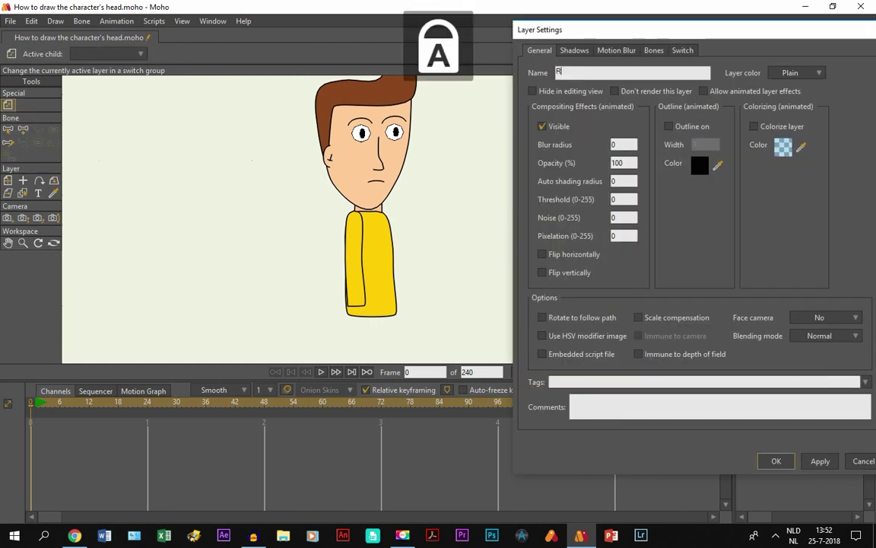
key(Caps_Lock)
text(ig)
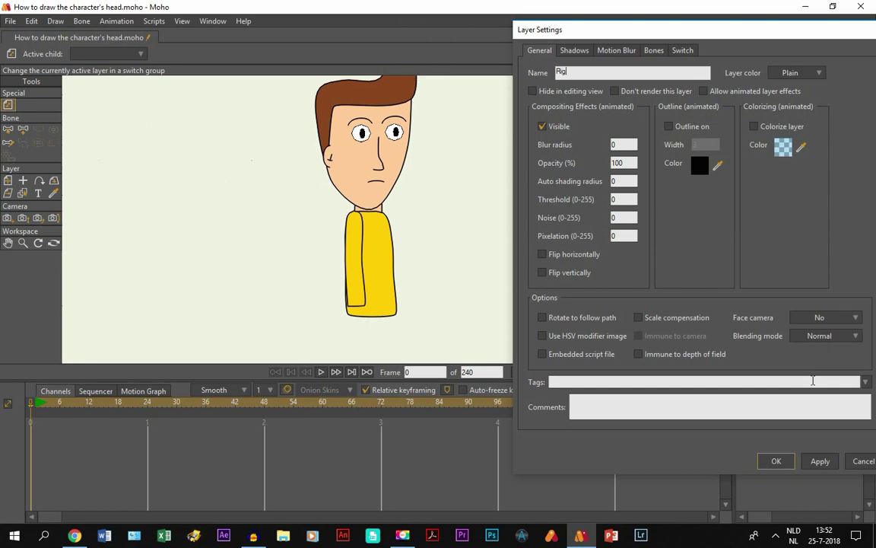
text(hthand)
key(Return)
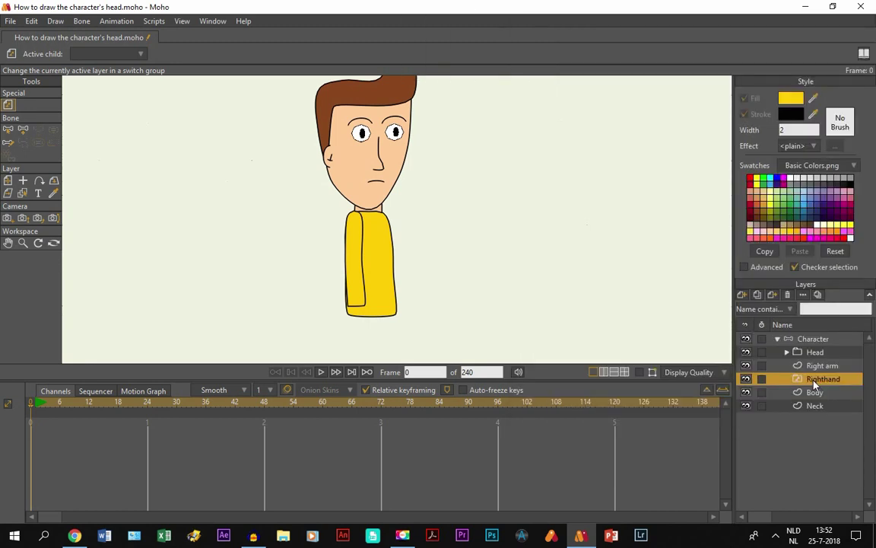
- Add a vector layer named 'Open' and move it into the Righthand switch
click(742, 294)
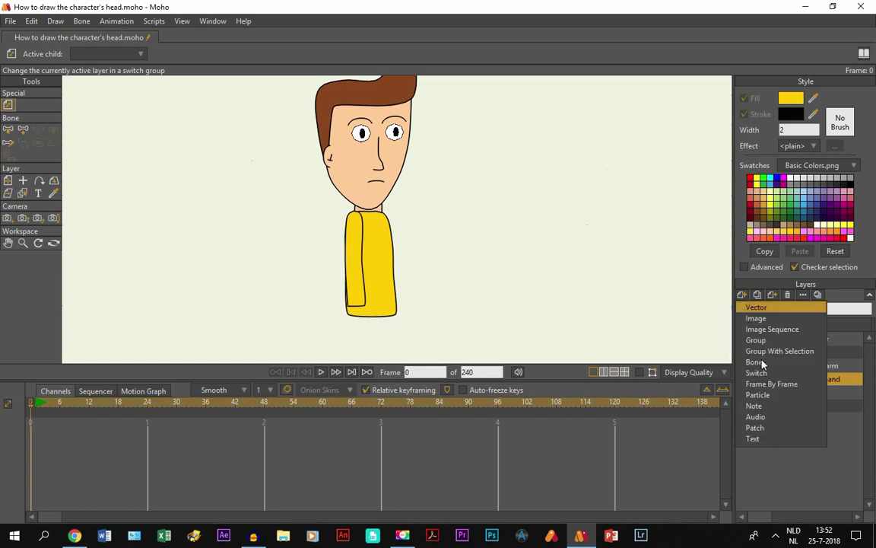
click(756, 308)
double_click(812, 382)
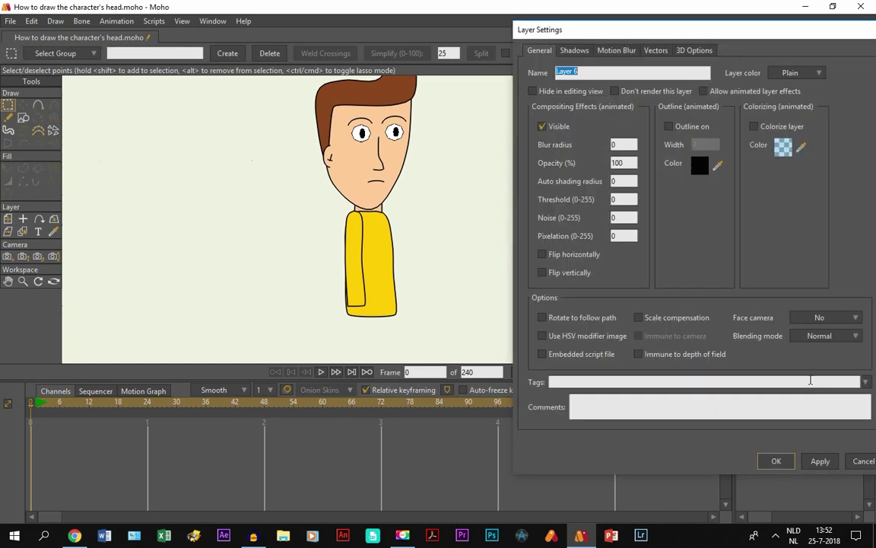
key(Caps_Lock)
text(pen)
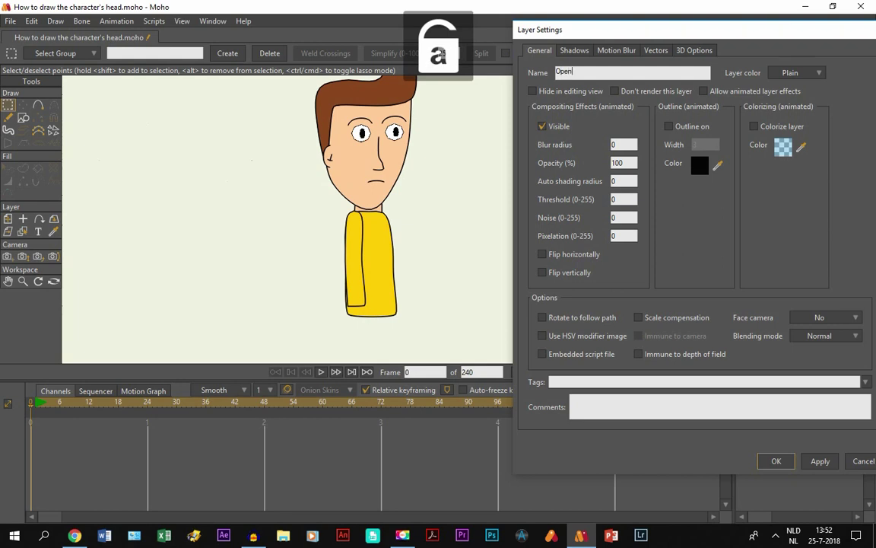
key(Return)
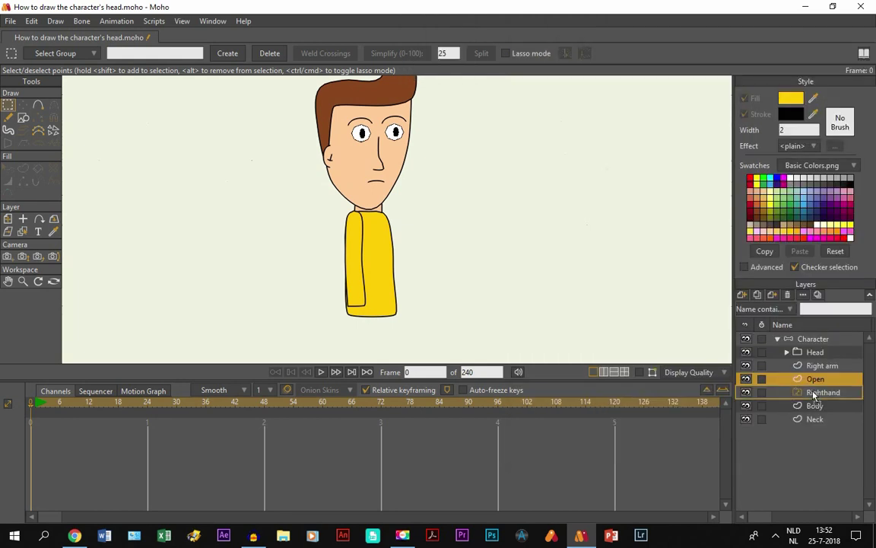
drag(815, 395, 815, 394)
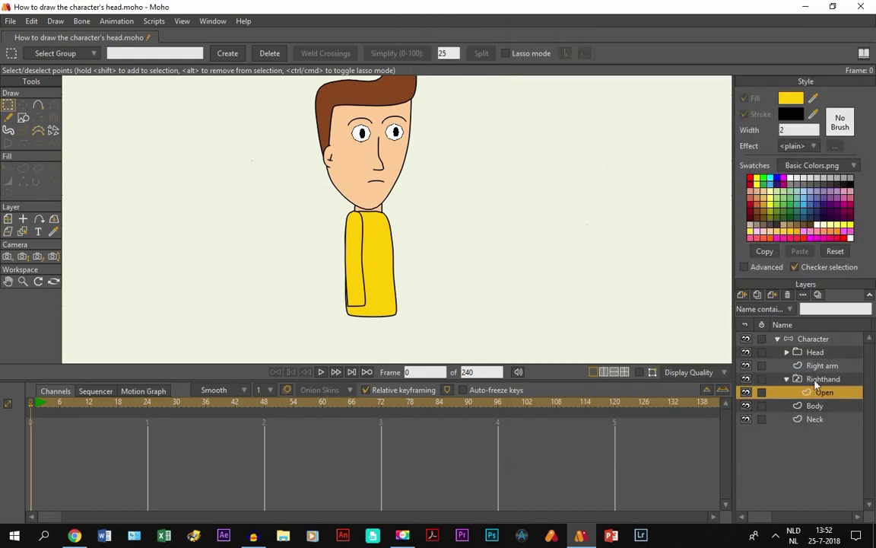
click(815, 381)
click(821, 392)
click(8, 282)
drag(408, 330, 401, 297)
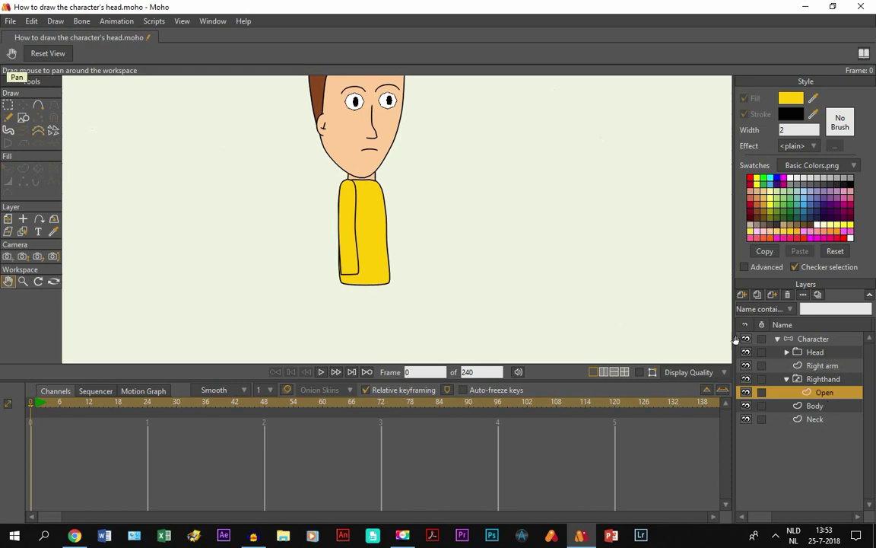
- Delete the Open layer from the Righthand switch group
click(787, 379)
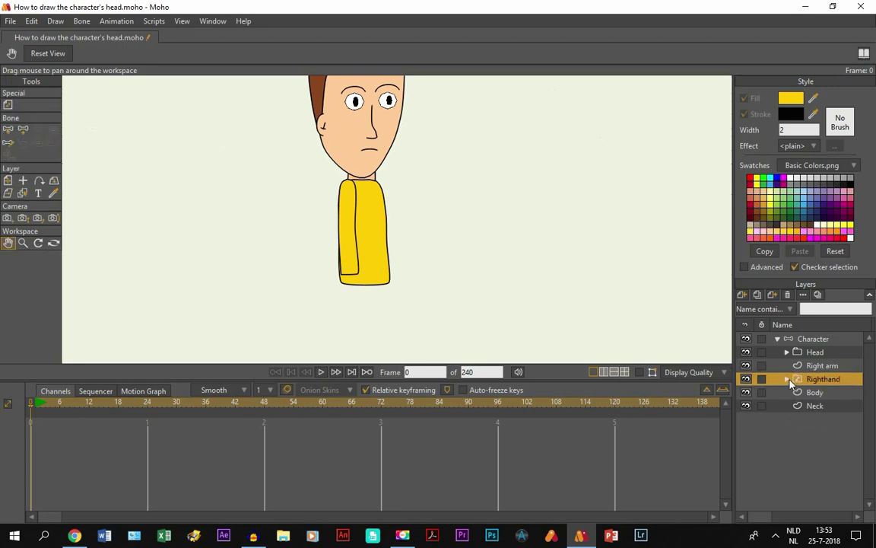
click(787, 379)
click(809, 393)
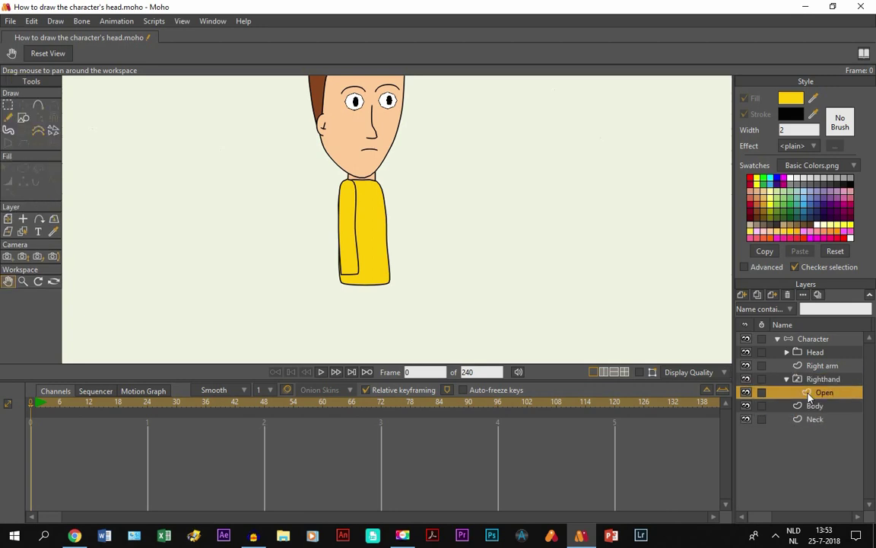
click(788, 295)
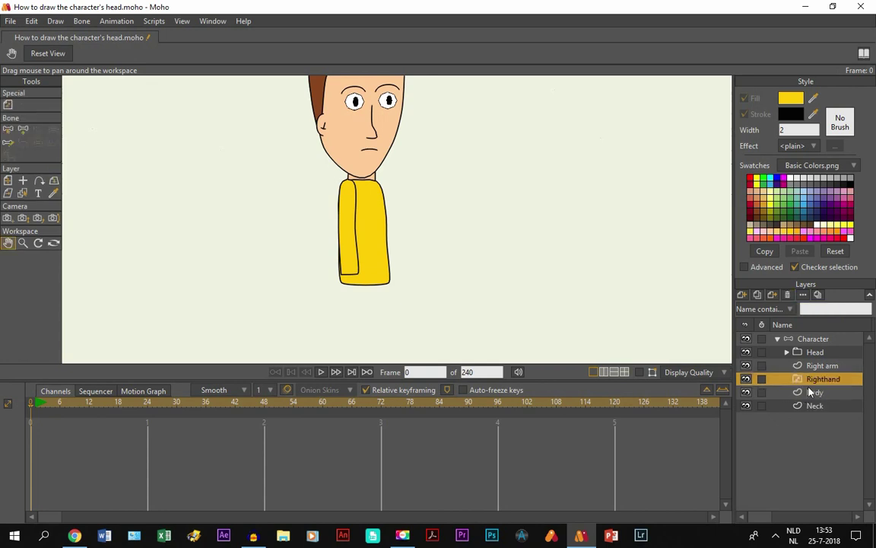
- Import the Moho object Hand2.anime from the Hand folder
click(11, 20)
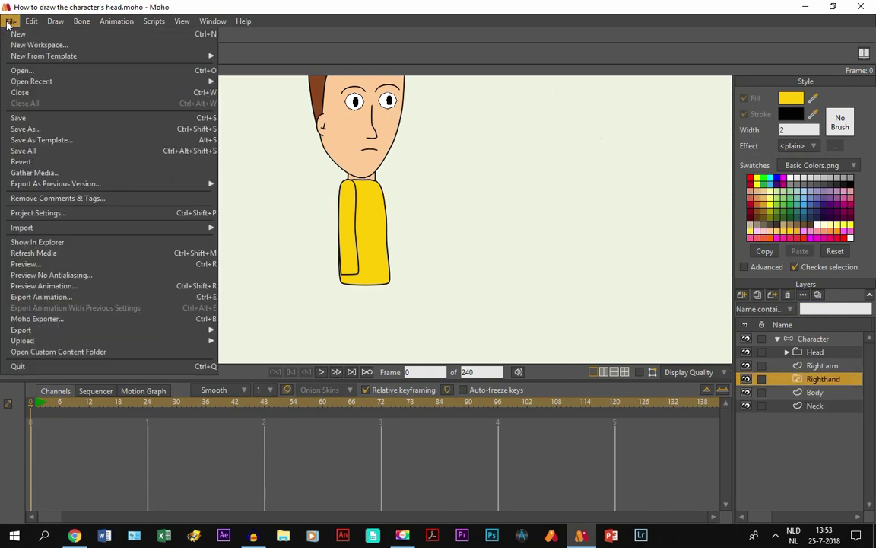
mouse_move(175, 227)
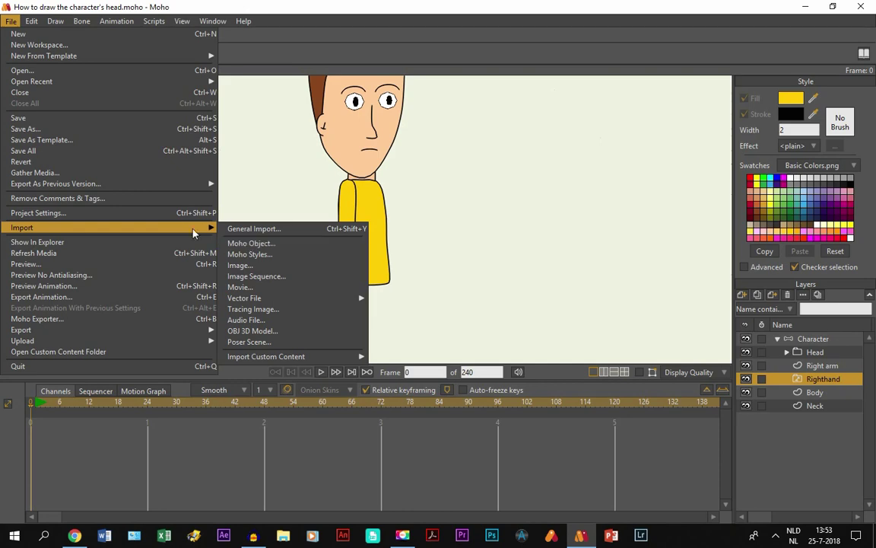
click(261, 245)
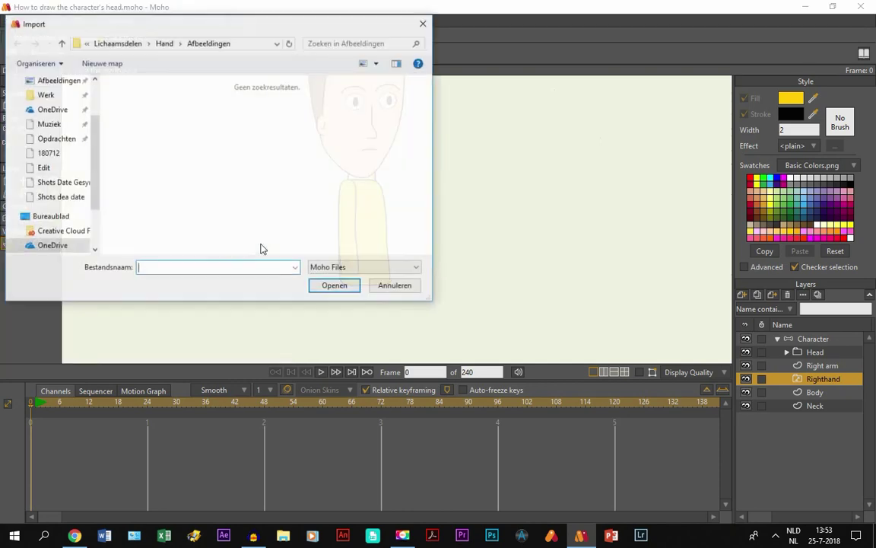
click(164, 44)
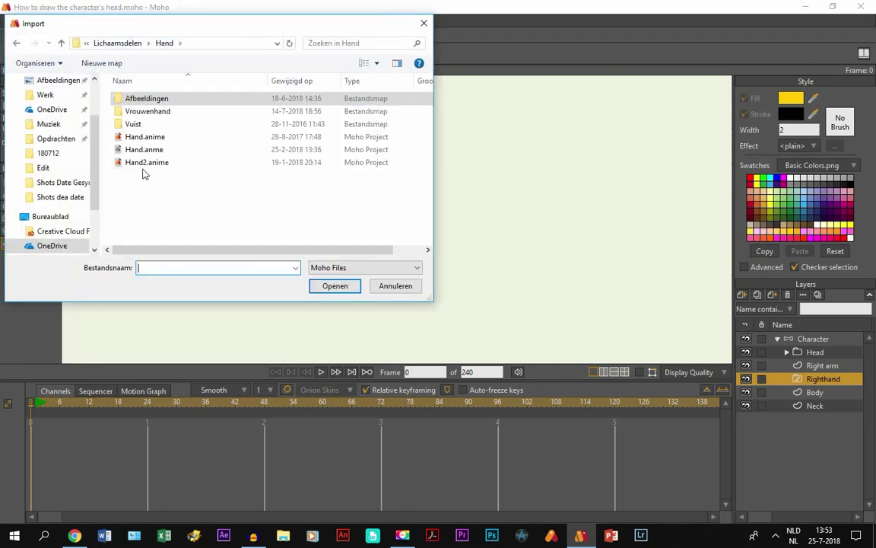
double_click(139, 164)
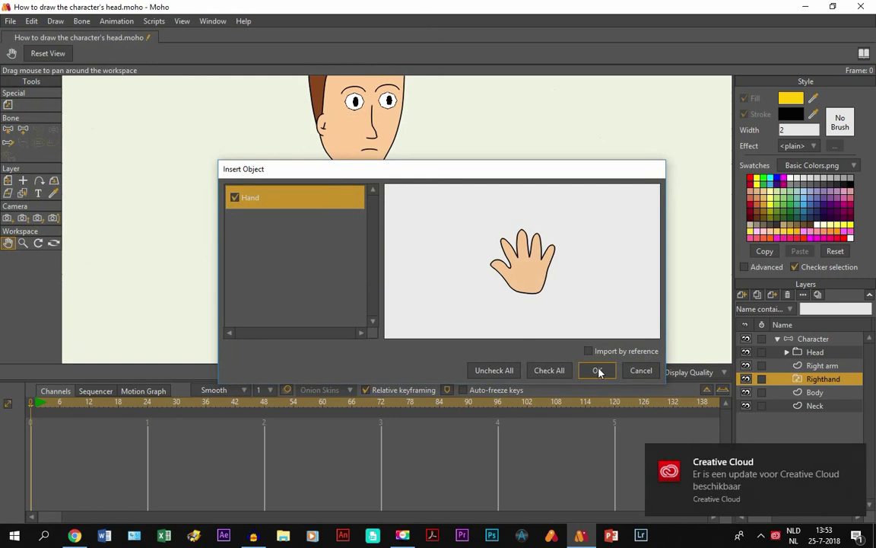
- Insert the hand object and move its layer beside the character's body
click(599, 371)
click(7, 218)
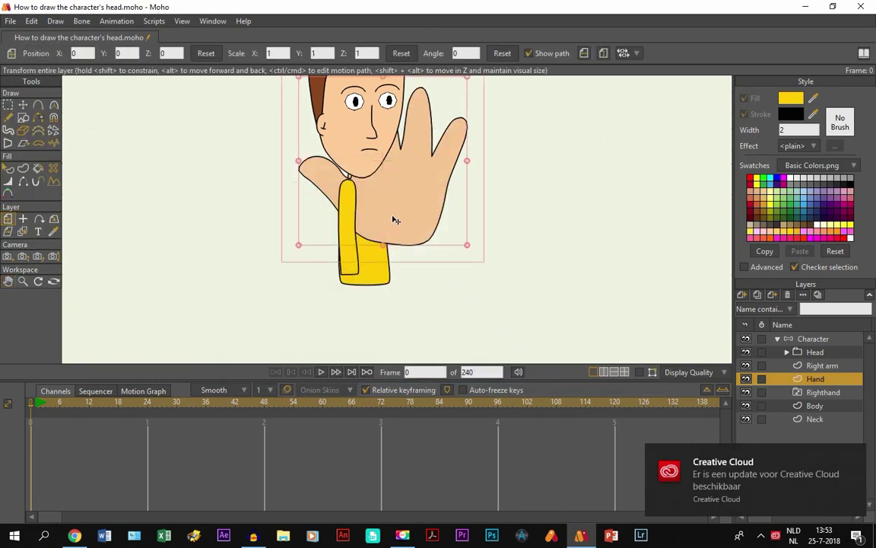
drag(393, 219, 557, 272)
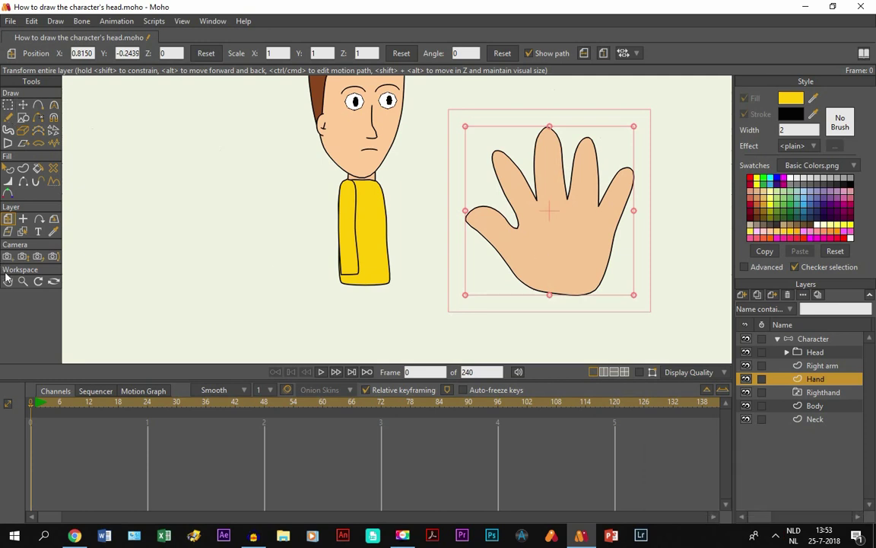
drag(580, 228, 512, 219)
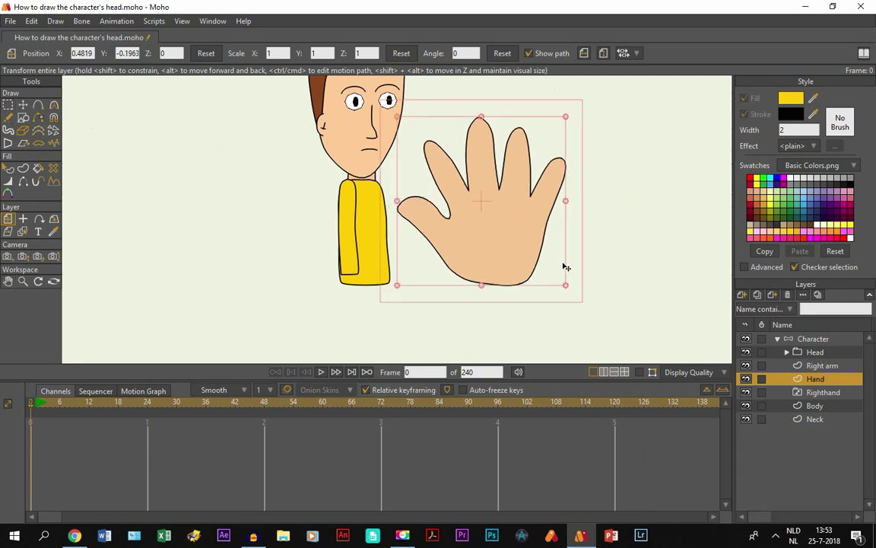
- Fill the hand with the face's skin colour and shift it left against the sweater
click(7, 169)
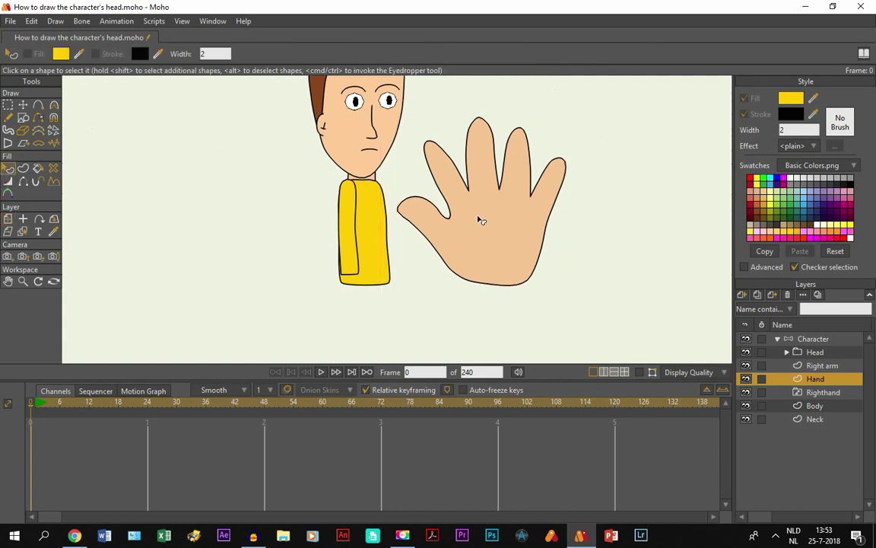
click(480, 220)
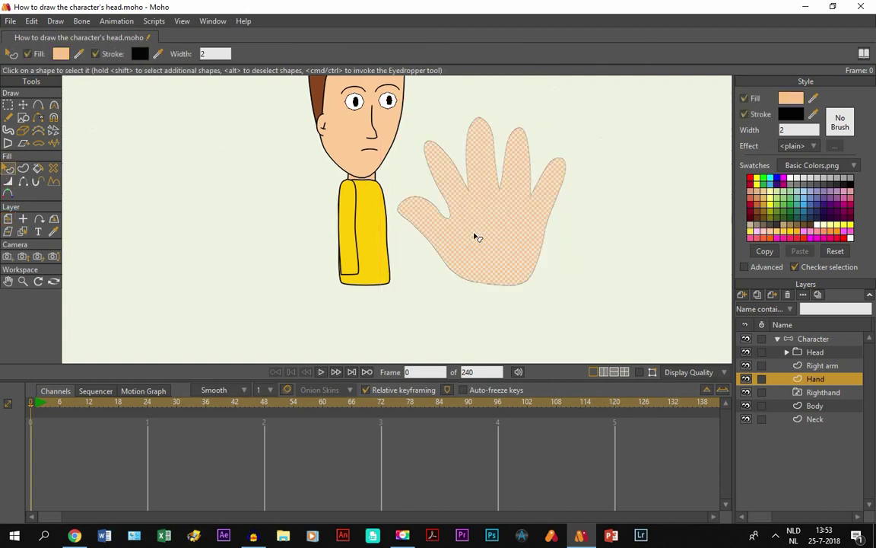
click(53, 232)
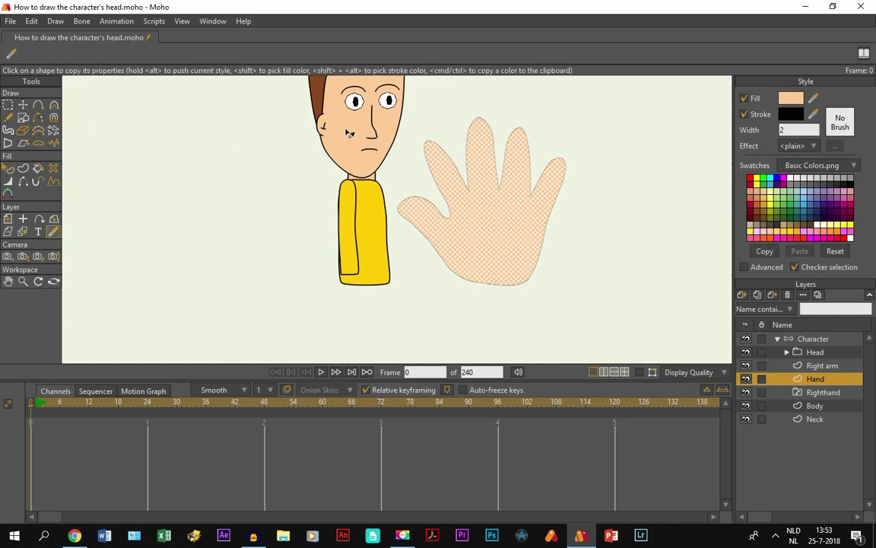
click(7, 166)
click(655, 270)
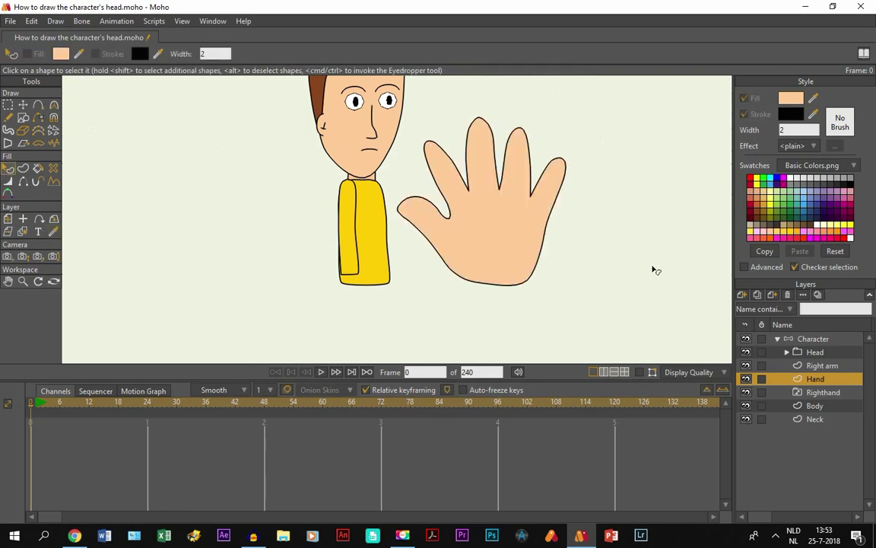
click(22, 105)
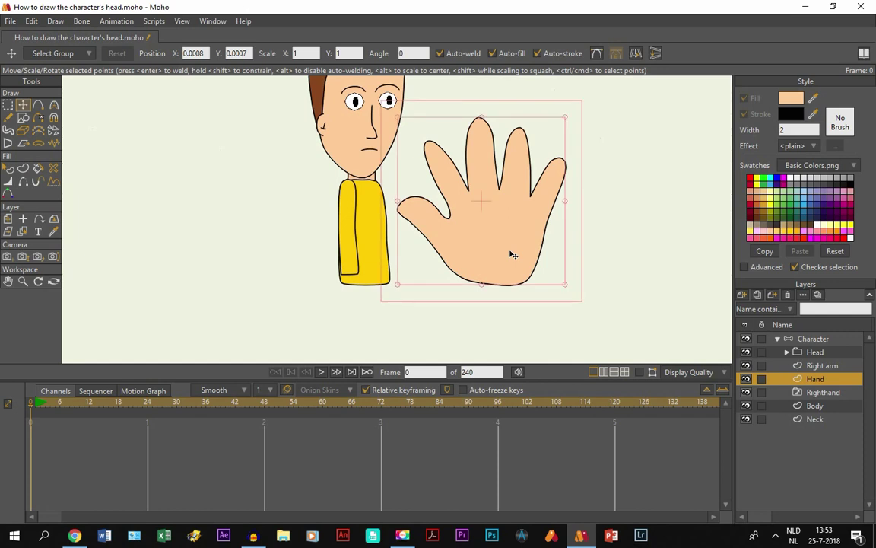
drag(514, 255, 491, 253)
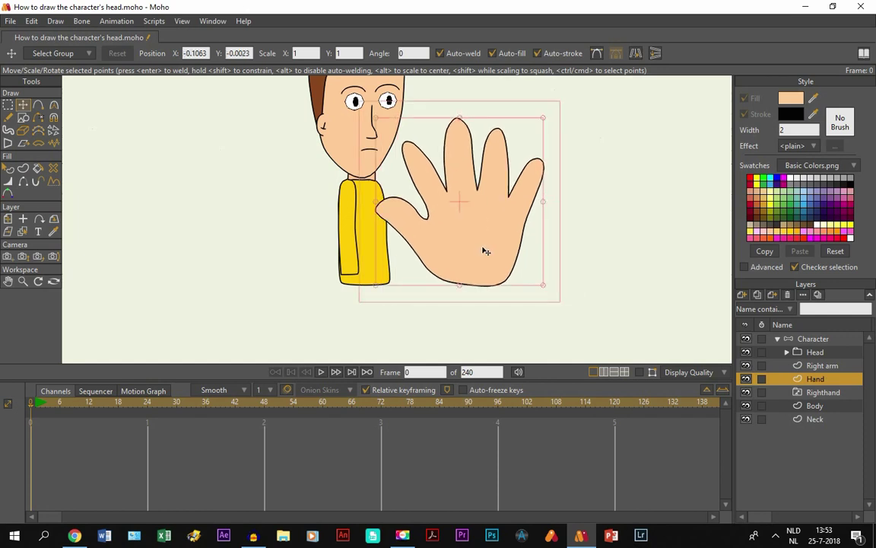
- Flip the hand vertically and horizontally, repositioning it beside the yellow sleeve
click(655, 54)
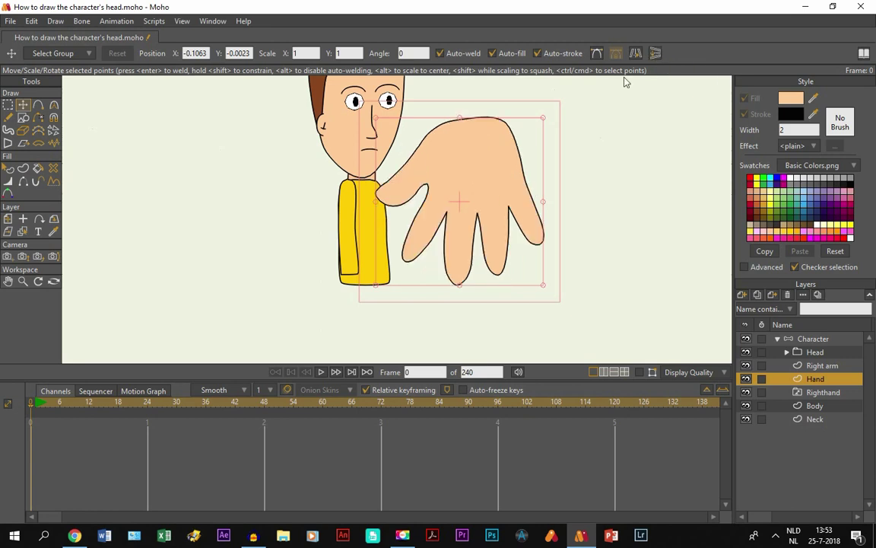
drag(504, 173, 478, 216)
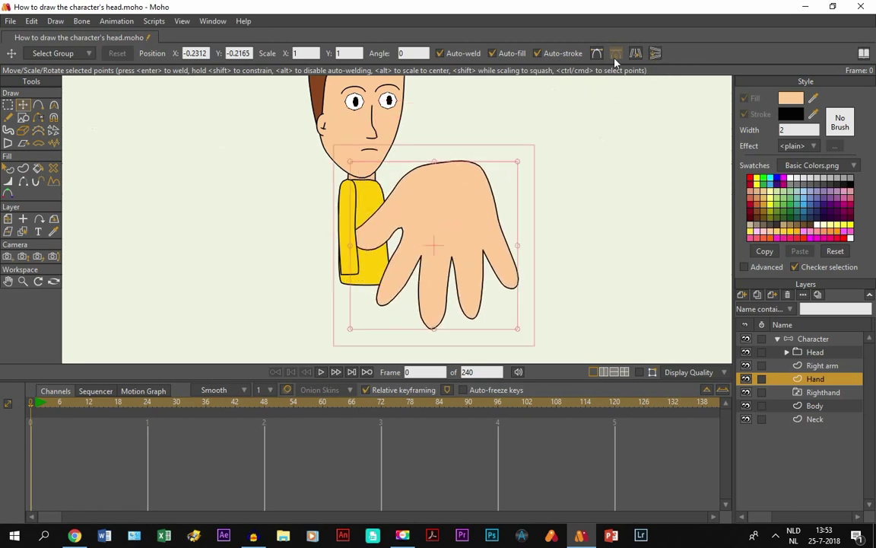
click(636, 53)
drag(493, 220, 455, 276)
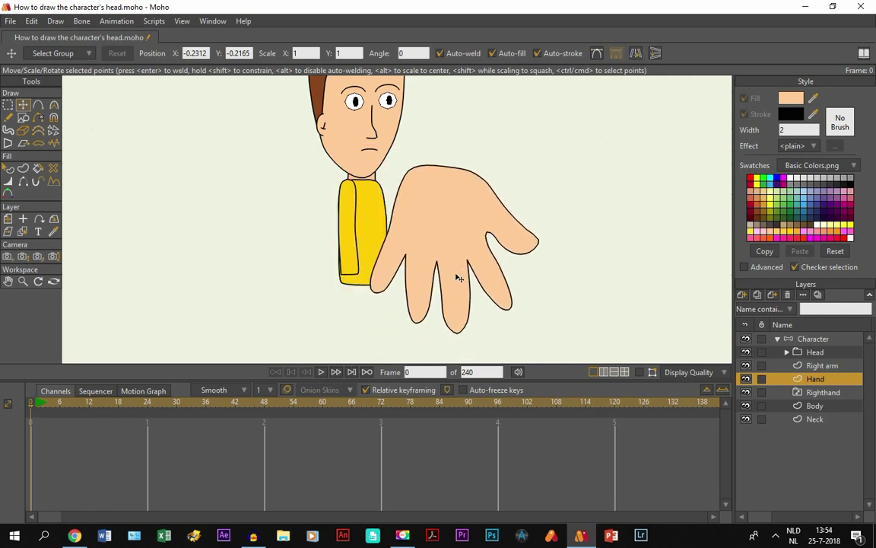
click(9, 219)
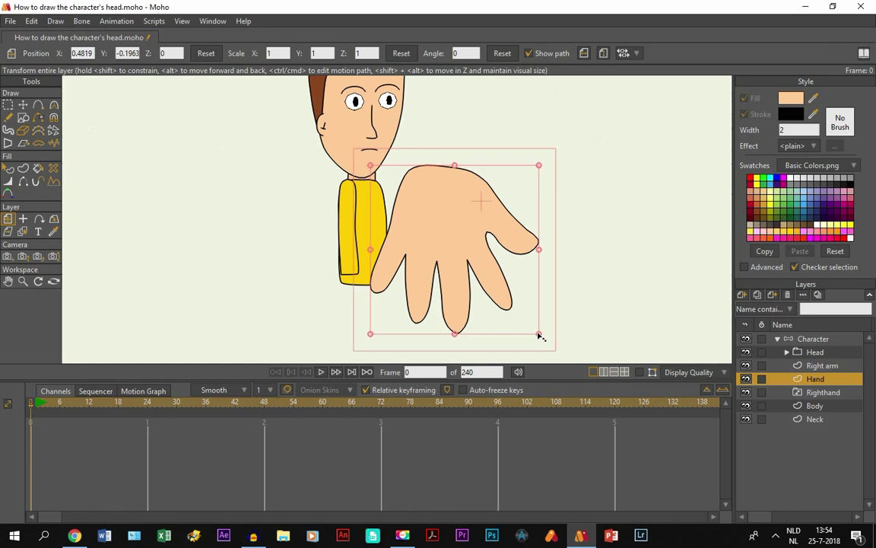
- Scale the hand to about 0.15 at the sleeve cuff and move its layer into Righthand
drag(539, 336, 481, 274)
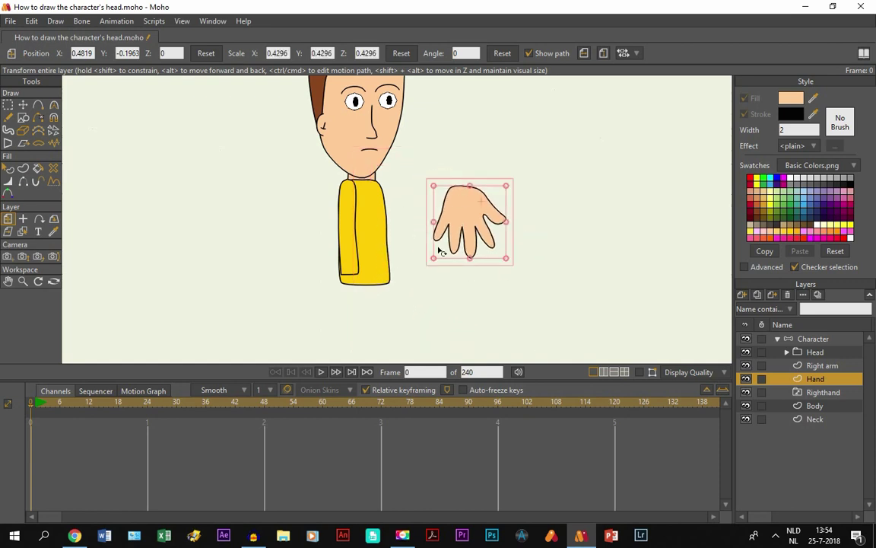
drag(506, 260, 346, 293)
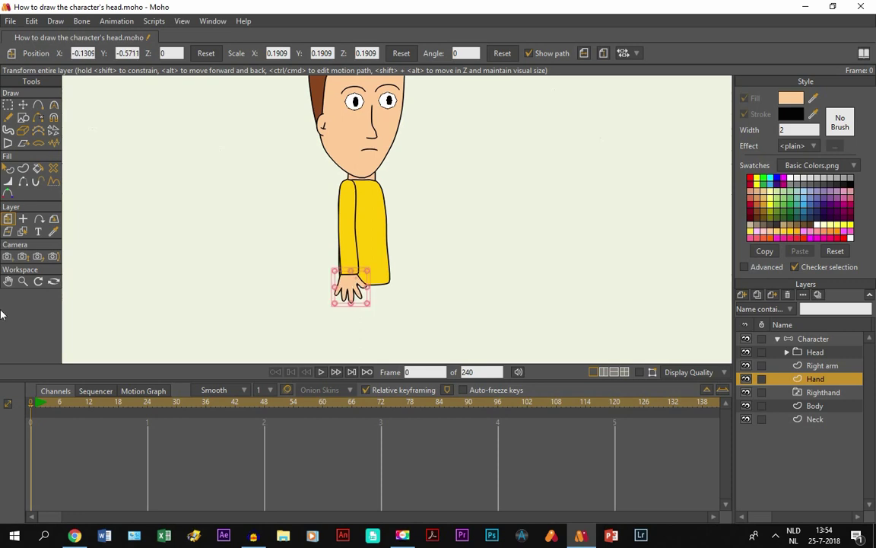
click(8, 281)
scroll(369, 307, up, 3)
scroll(370, 306, up, 3)
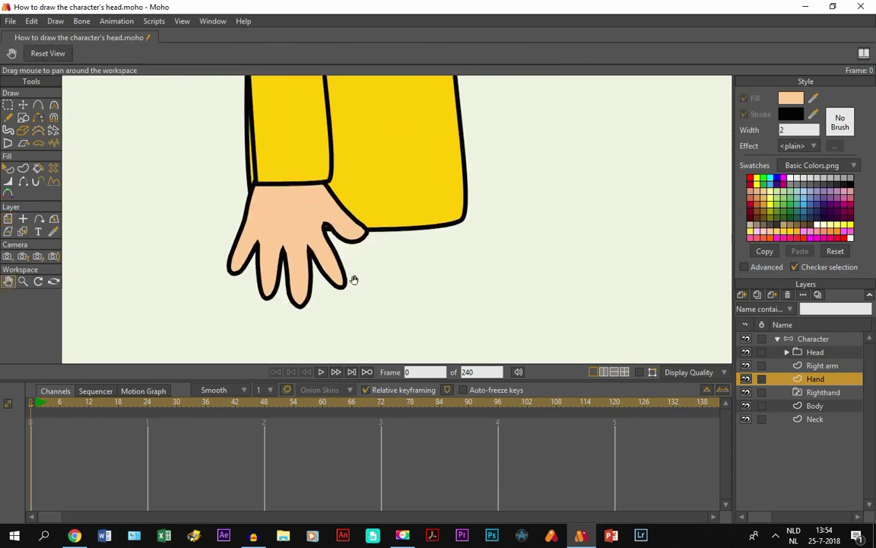
key(m)
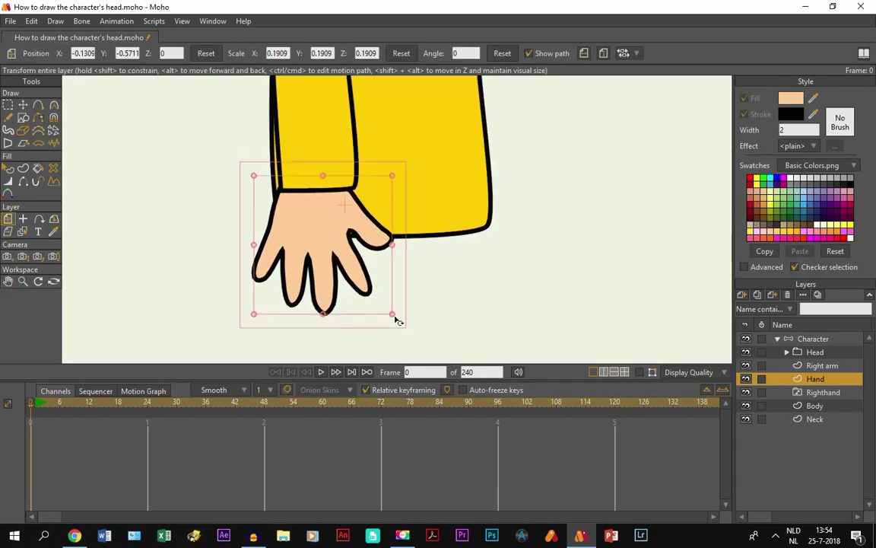
drag(393, 313, 374, 305)
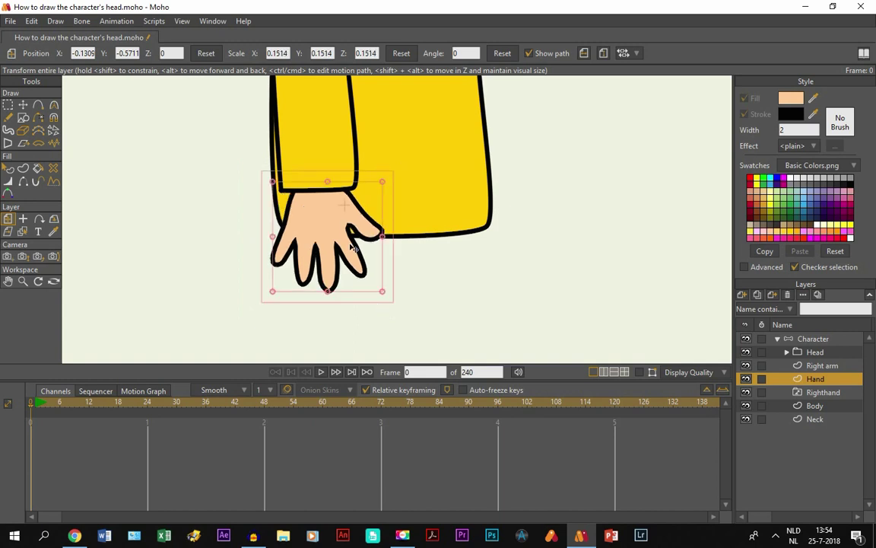
drag(303, 216, 299, 219)
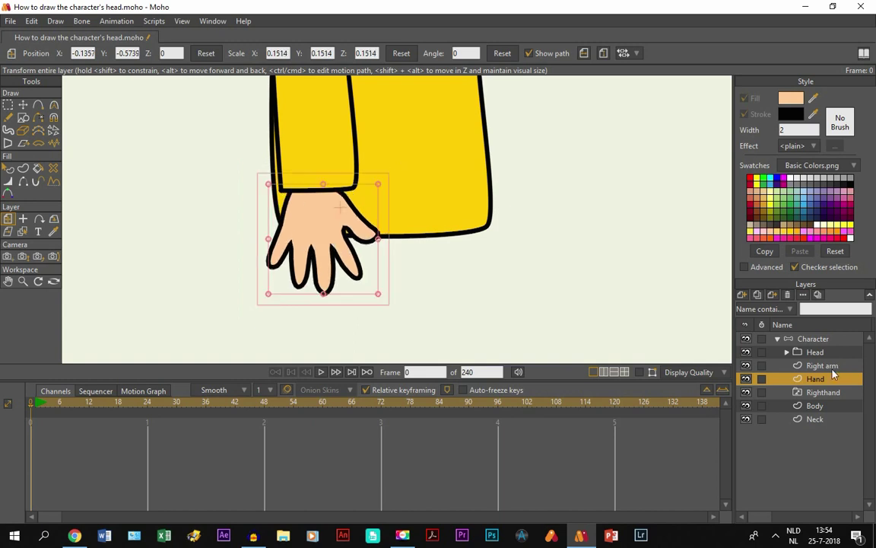
drag(815, 394, 817, 393)
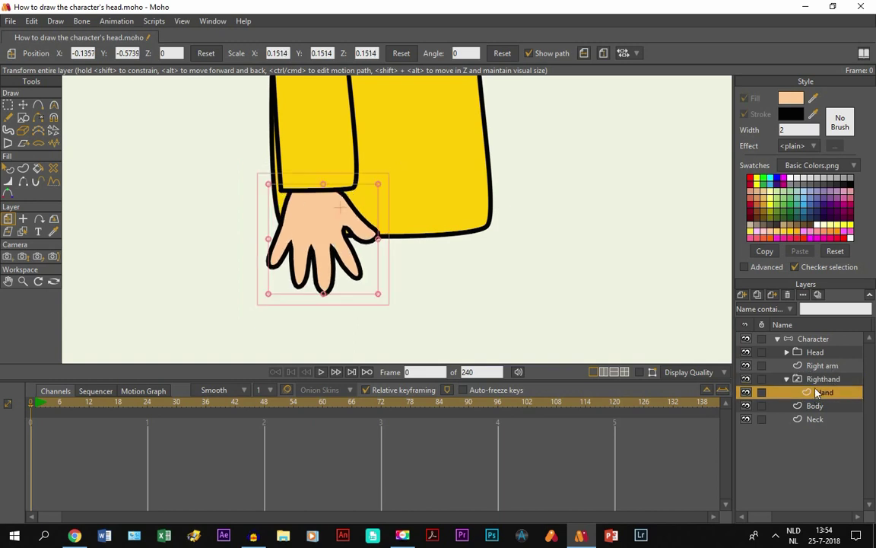
click(814, 379)
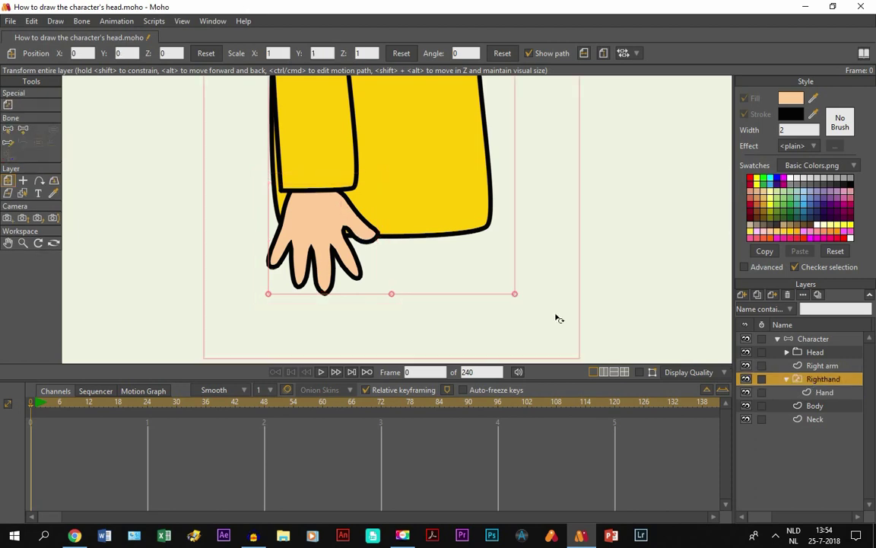
click(818, 393)
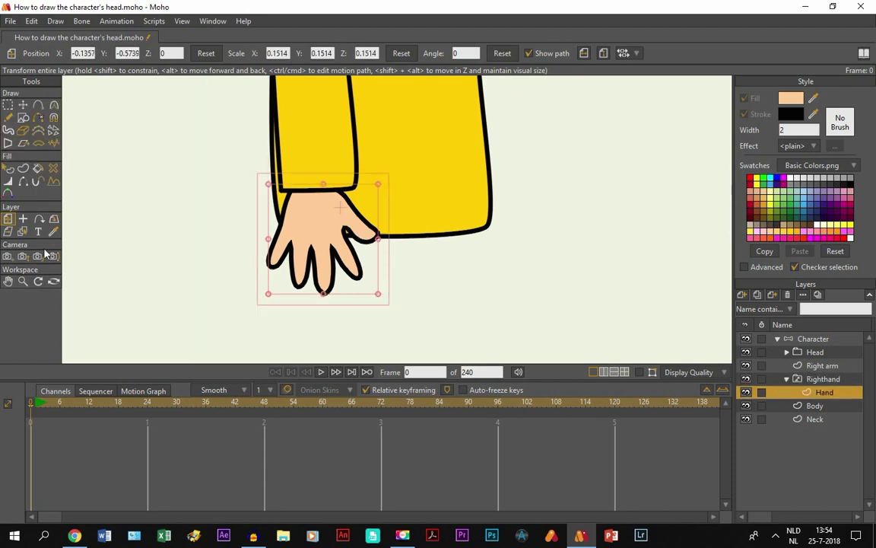
click(8, 282)
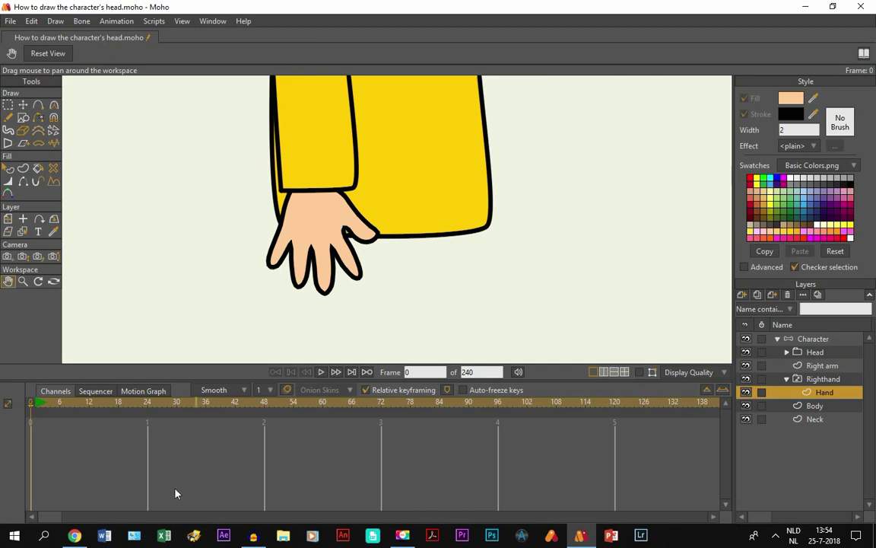
click(76, 537)
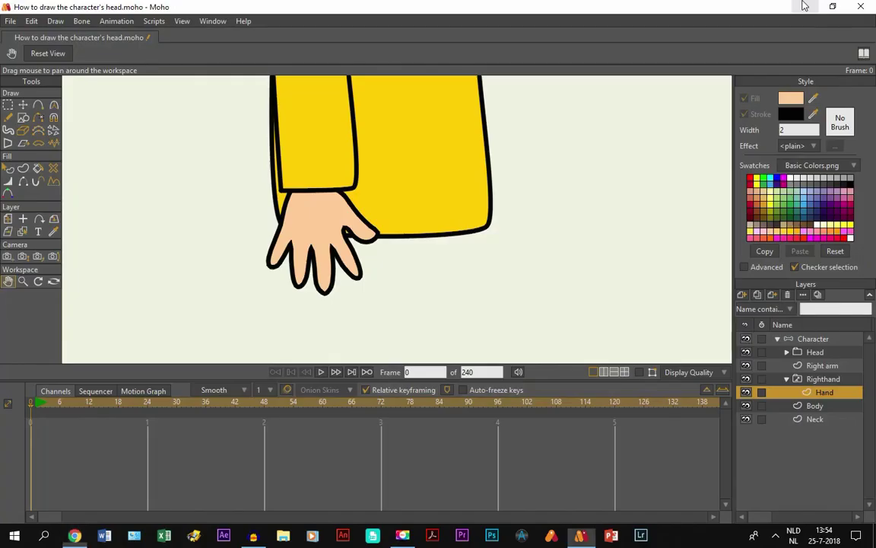
key(alt+Tab)
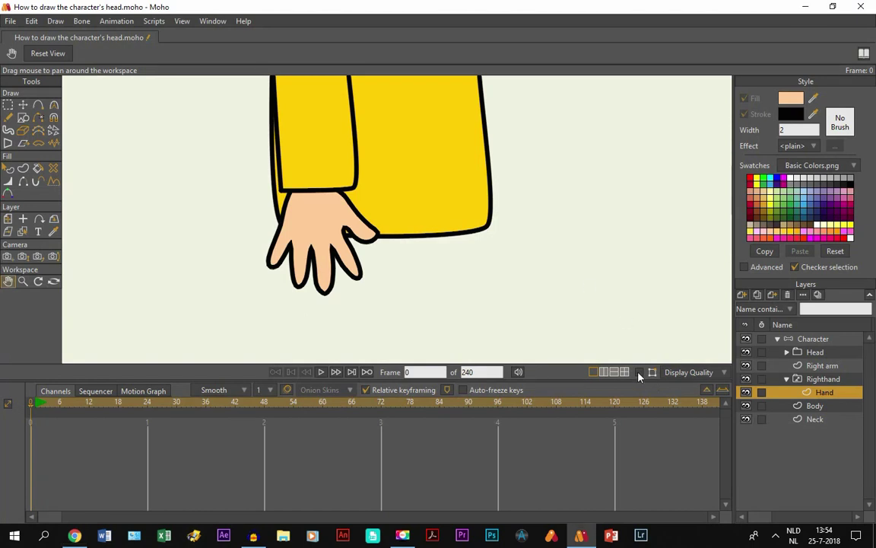
- Inspect the hand on the arm with curve outlines shown, then hide them again
click(639, 372)
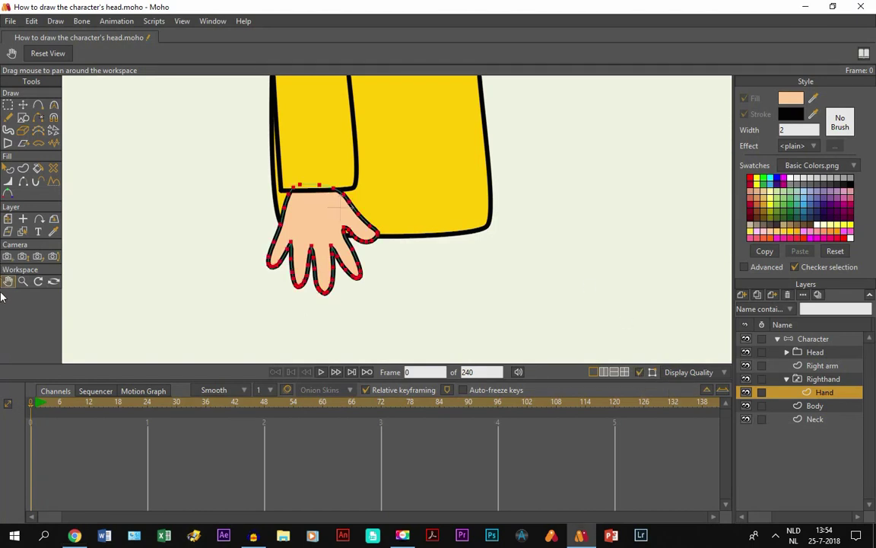
scroll(308, 224, down, 3)
drag(308, 223, 339, 297)
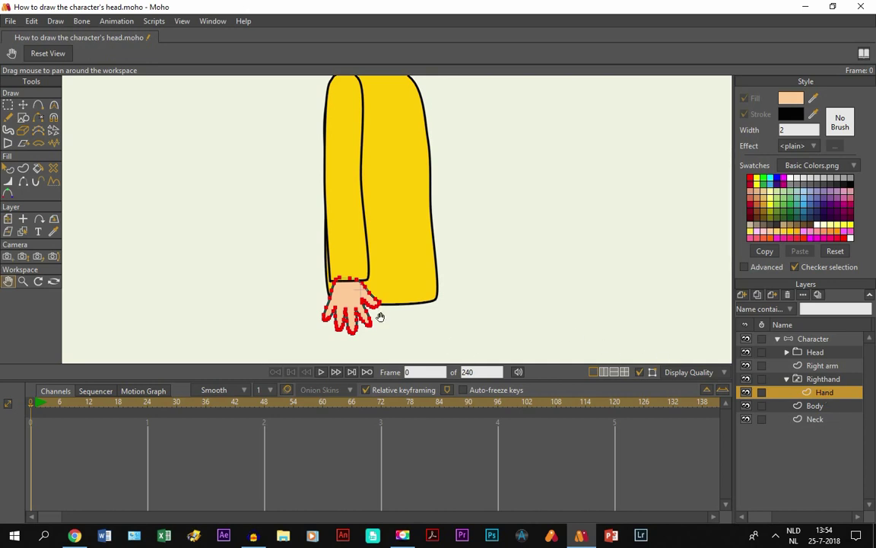
scroll(382, 314, up, 1)
scroll(381, 316, up, 2)
drag(380, 316, 431, 247)
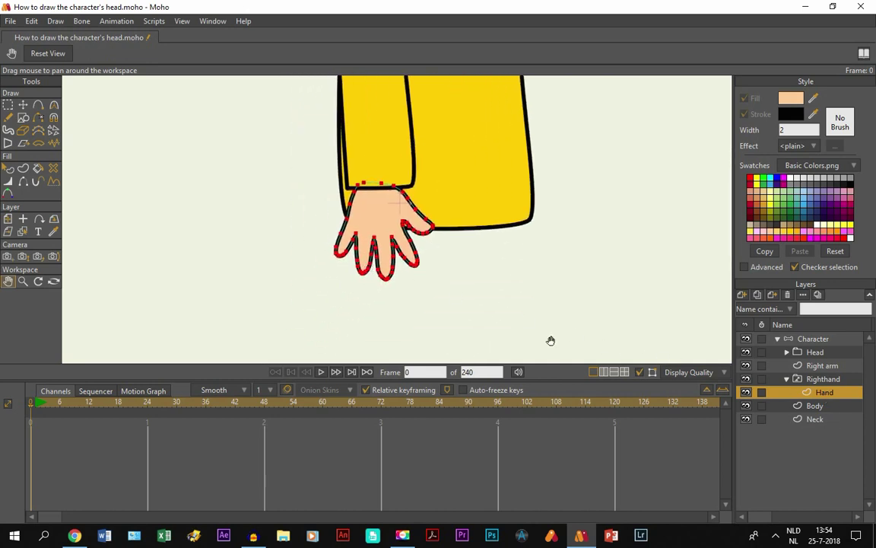
click(641, 372)
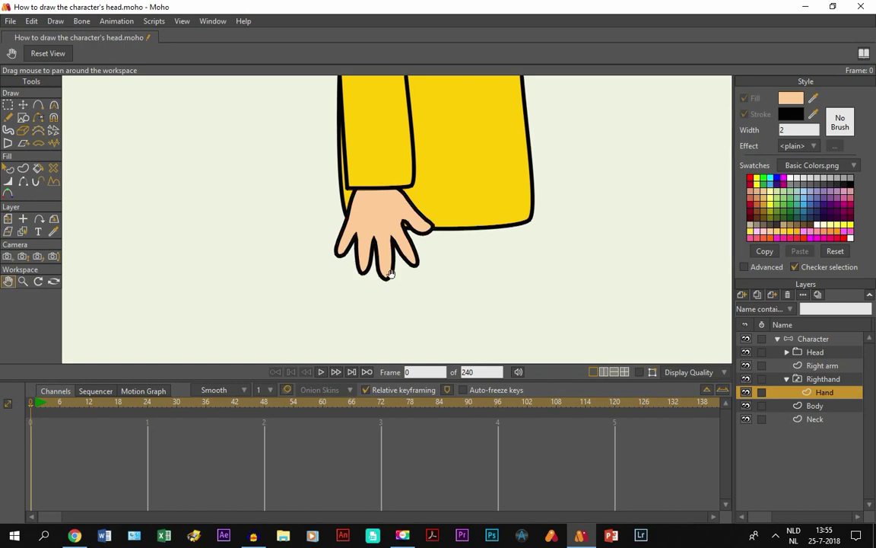
- Zoom out to the head and arm and collapse the Righthand group
scroll(386, 268, down, 2)
scroll(388, 264, down, 1)
drag(388, 265, 379, 321)
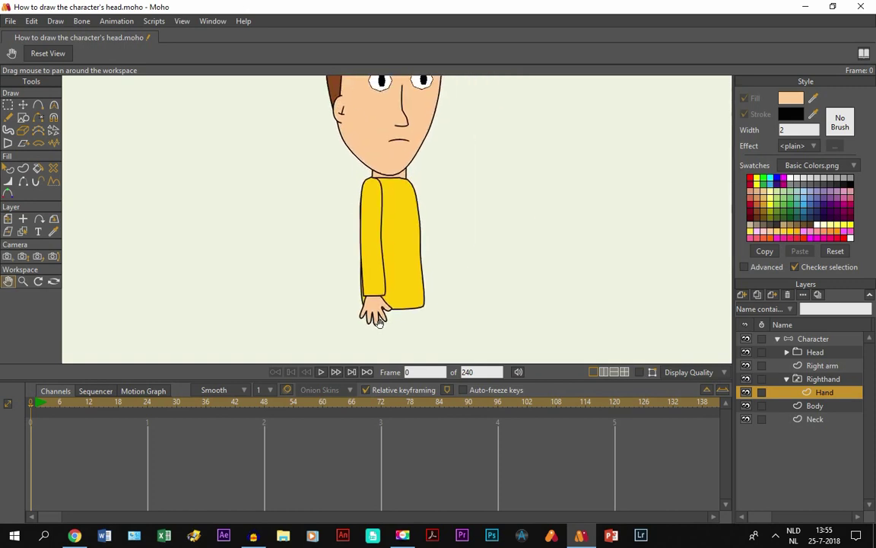
click(786, 379)
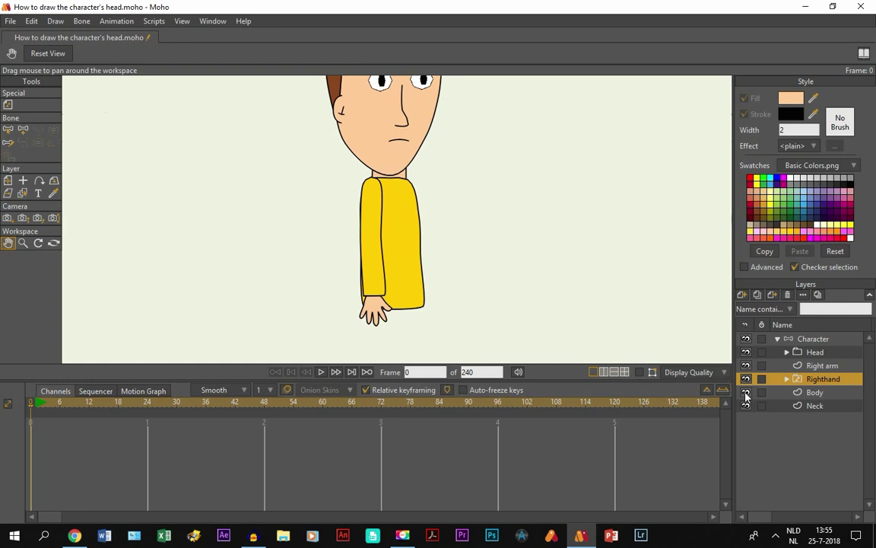
- Duplicate the Right arm layer and name the copy 'Left arm'
click(805, 366)
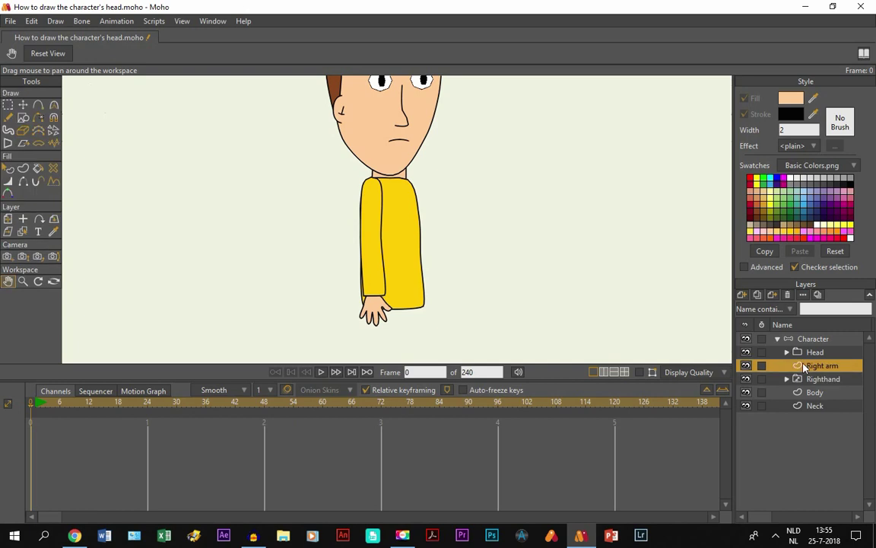
click(758, 295)
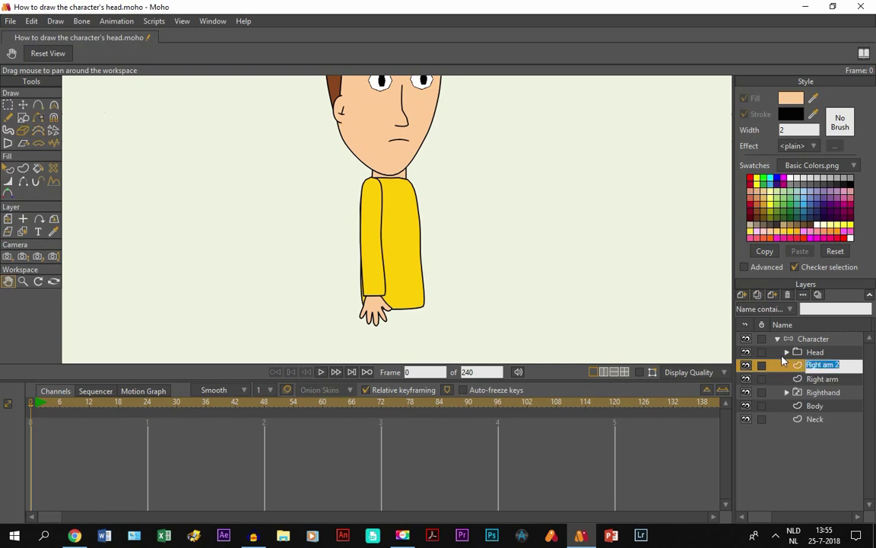
key(Caps_Lock)
text(L)
key(Caps_Lock)
text(ef)
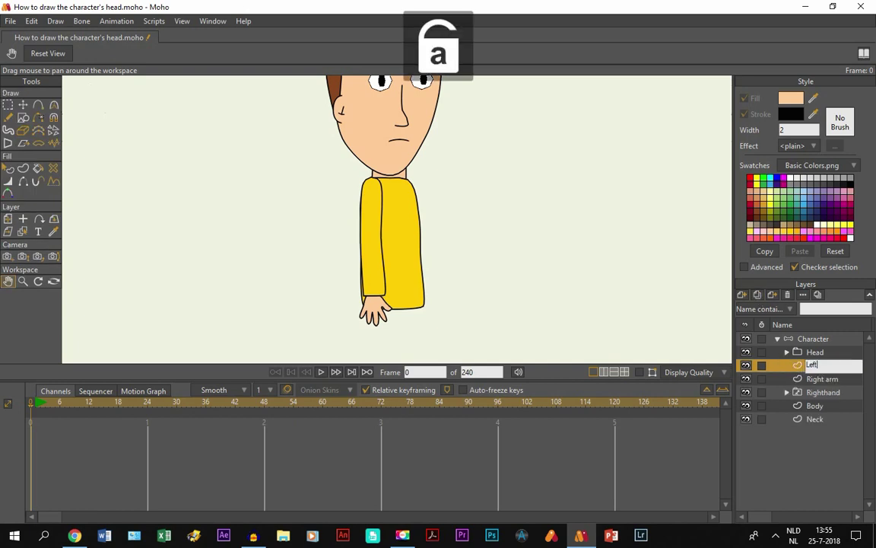
text(t arm)
key(Return)
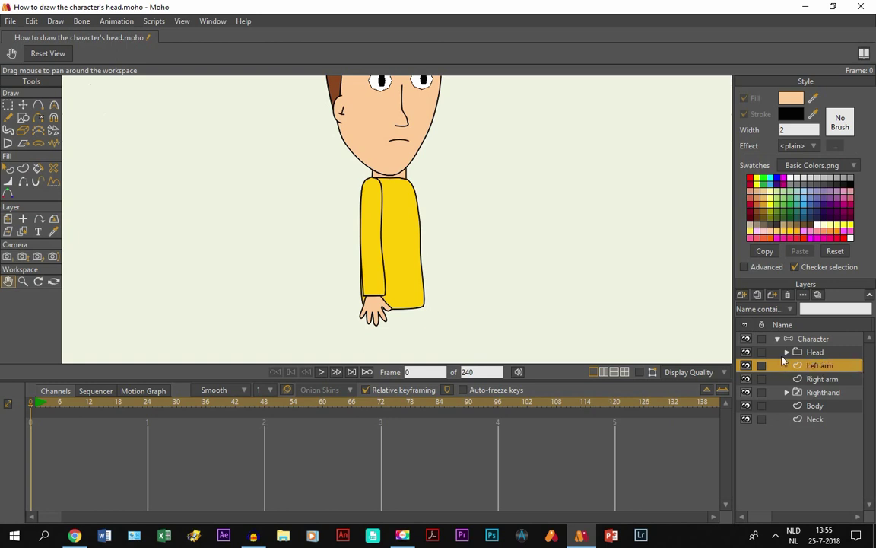
- Shift the Left arm sleeve right to X 0.1503, ordering its layer between Body and Neck
click(7, 218)
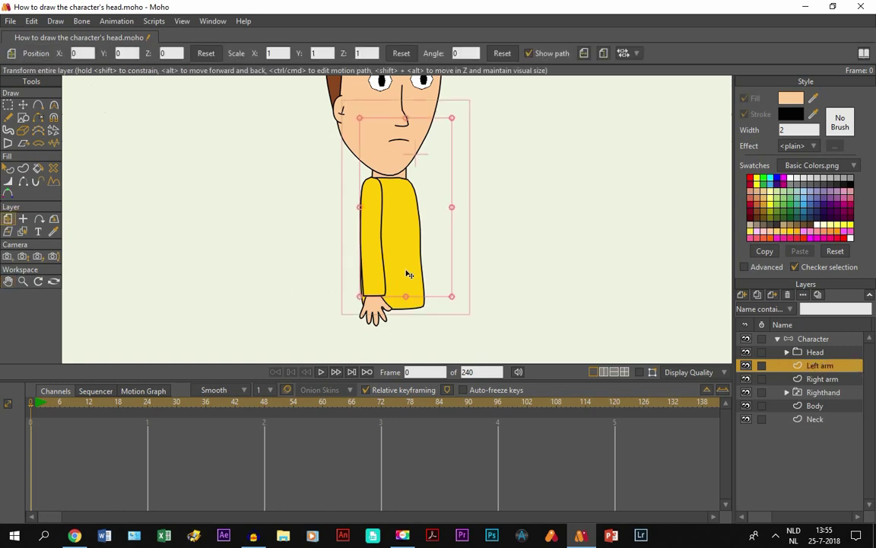
drag(411, 254, 438, 257)
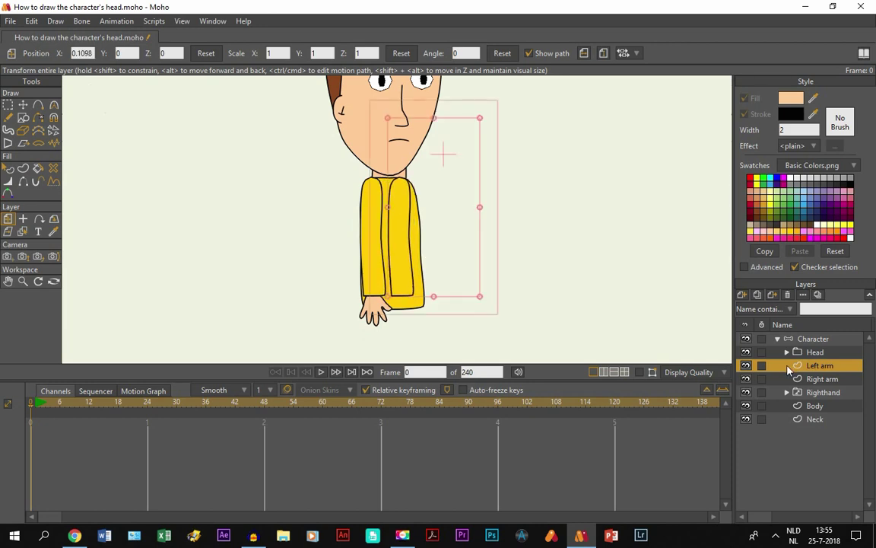
drag(809, 370, 819, 414)
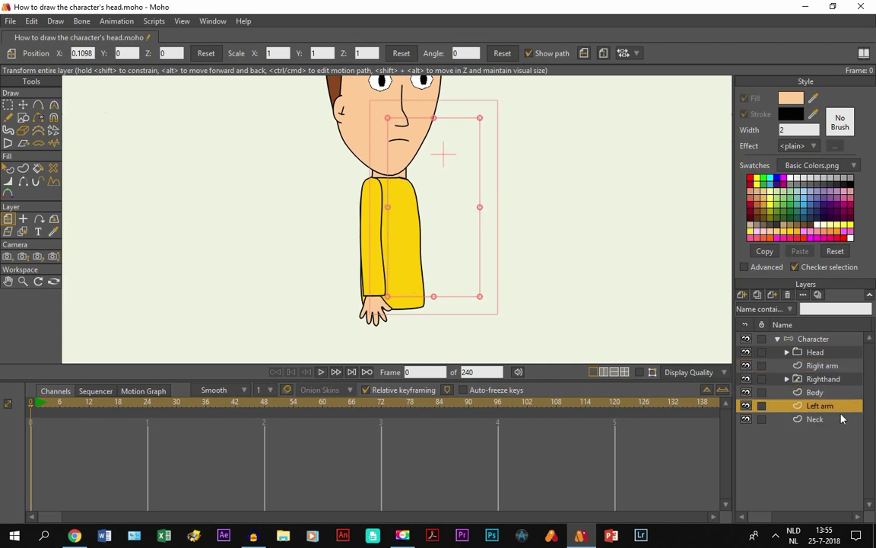
click(749, 392)
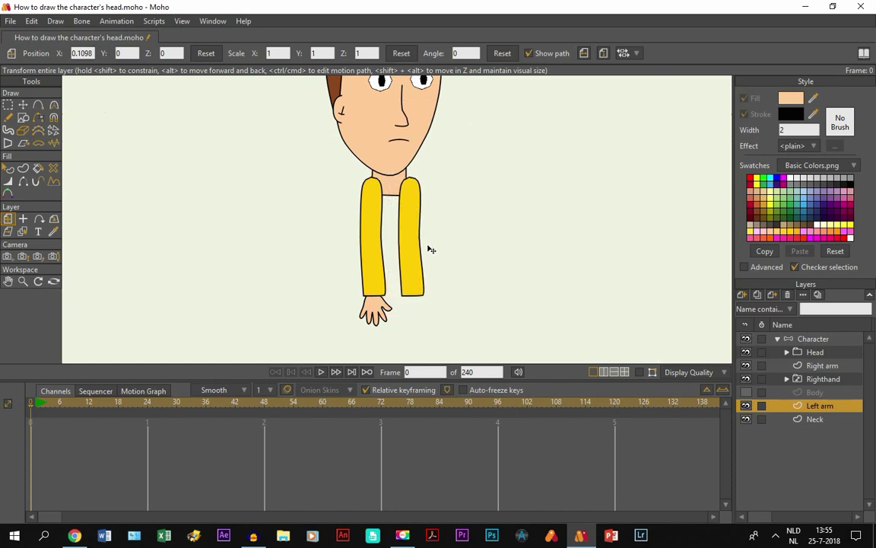
click(427, 247)
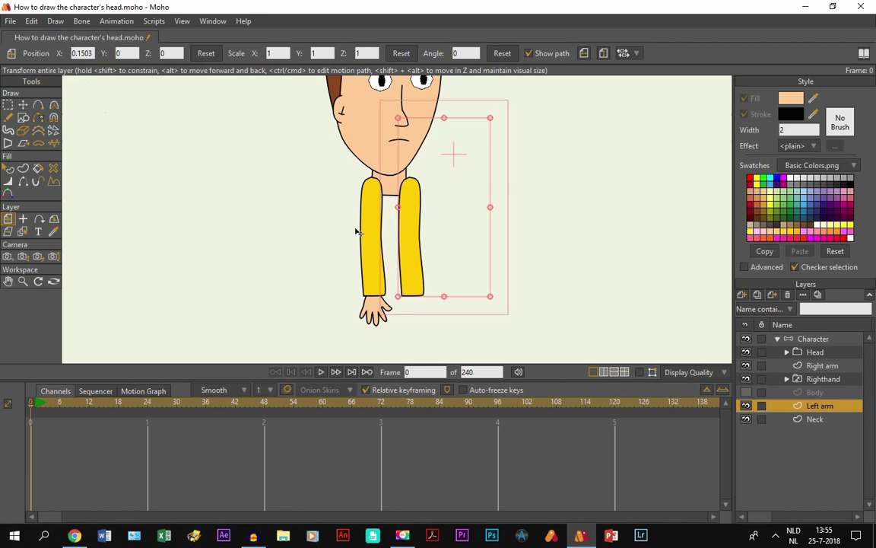
click(746, 392)
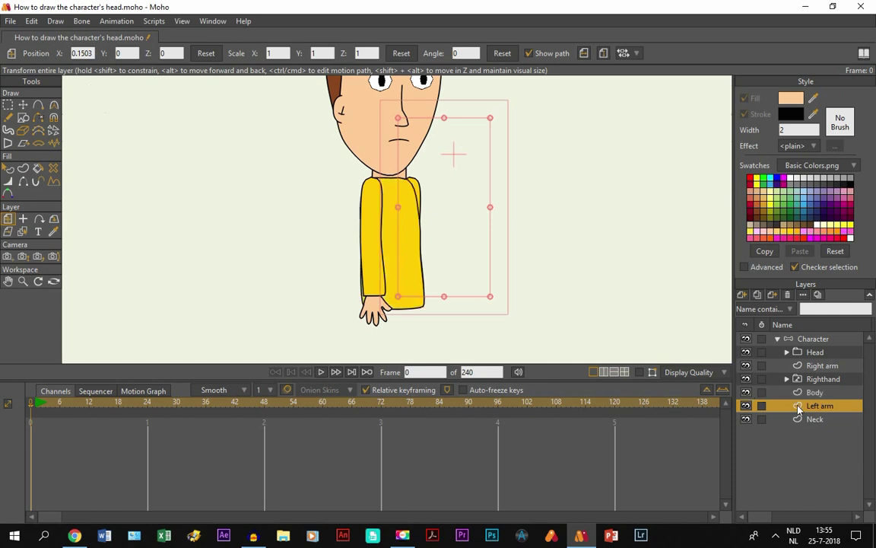
click(22, 105)
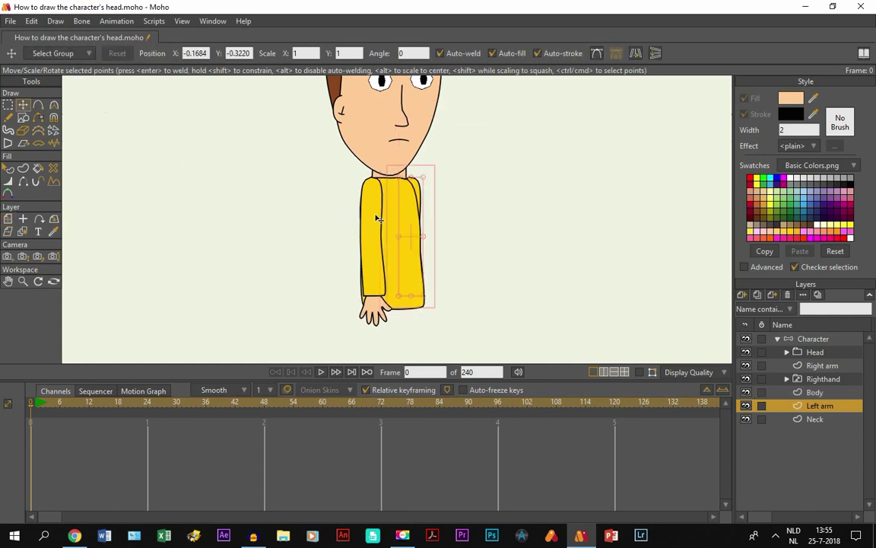
- Tilt the left sleeve outward by dragging its top points left
click(640, 372)
drag(399, 183, 391, 186)
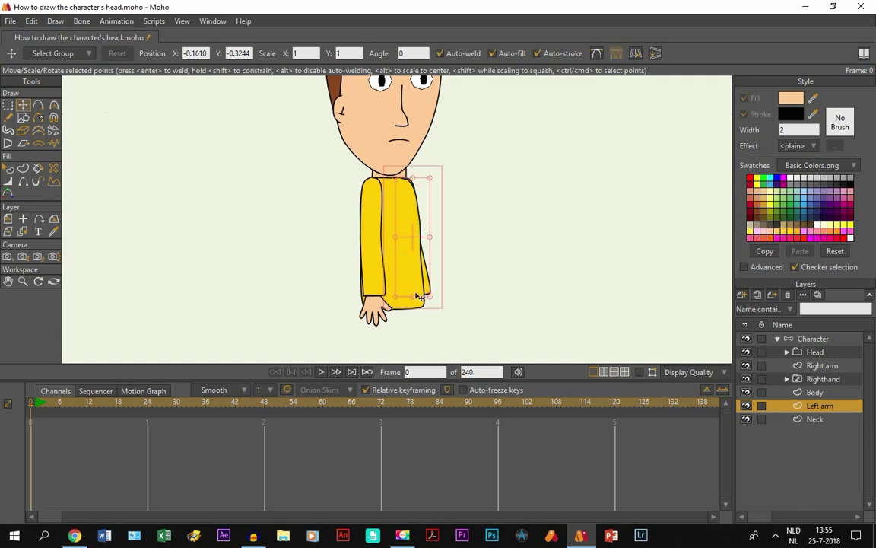
click(811, 380)
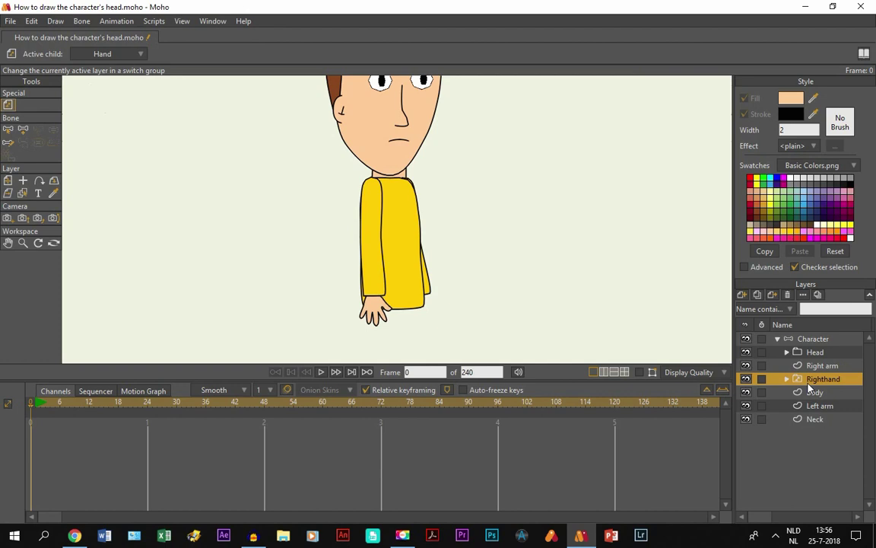
- Duplicate Righthand as 'Lefthand' and order it between Left arm and Neck
click(758, 296)
text(L)
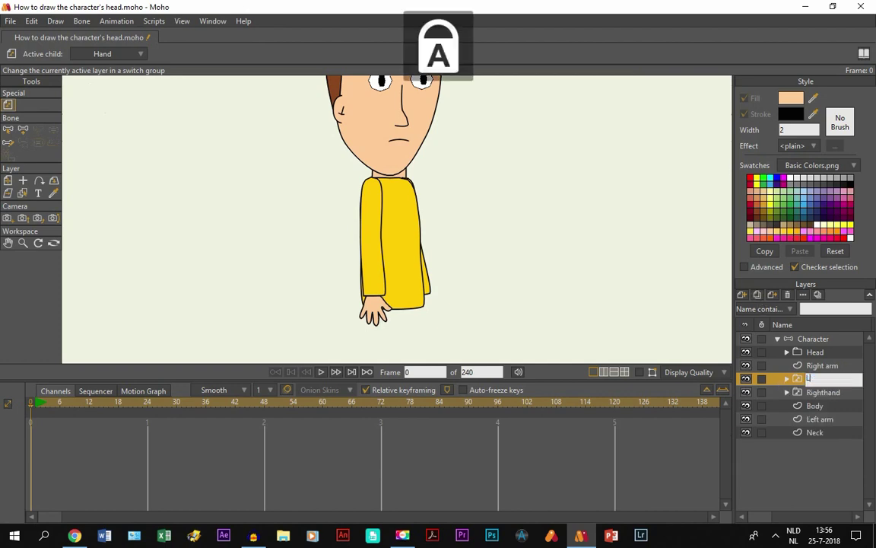
key(Caps_Lock)
text(efthand)
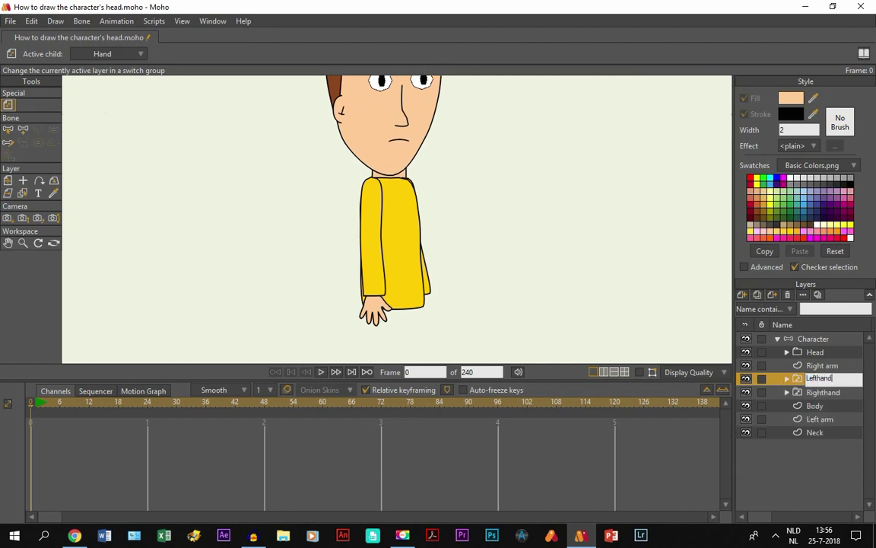
key(Return)
drag(809, 382, 816, 427)
- Move the copied hand right under the left sleeve's cuff, checking its fit with Body hidden
click(7, 180)
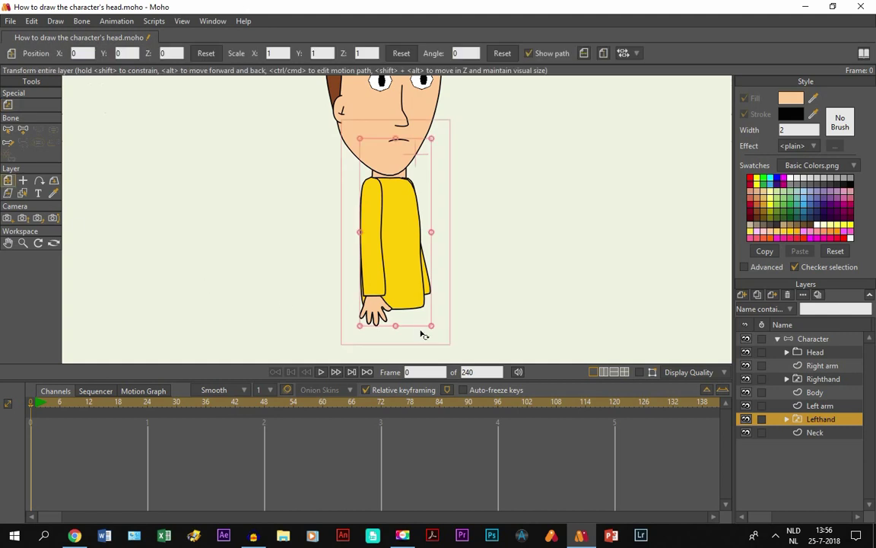
drag(403, 286, 449, 303)
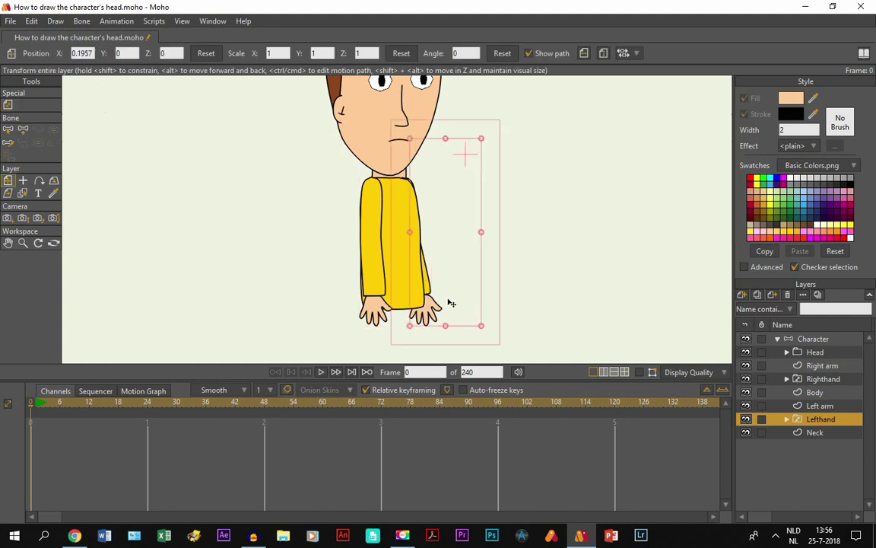
scroll(441, 303, up, 3)
scroll(414, 308, up, 2)
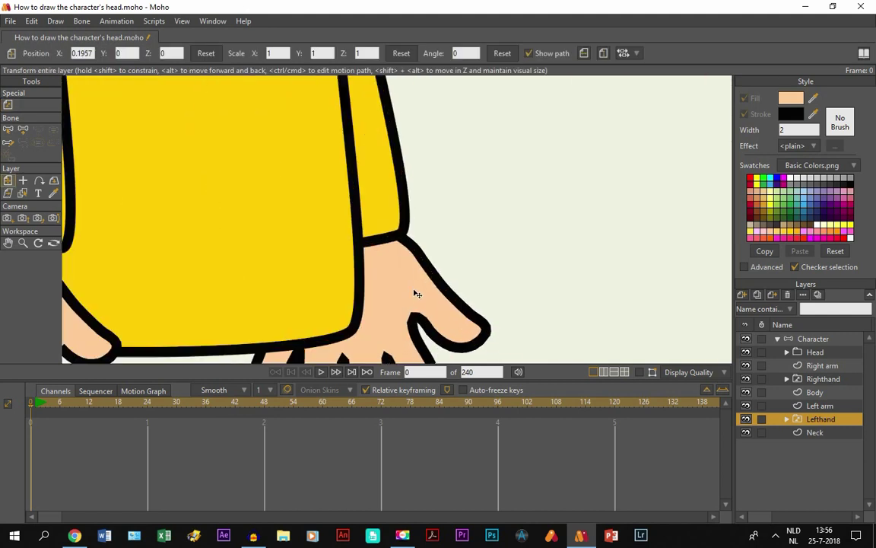
drag(409, 290, 379, 300)
click(746, 391)
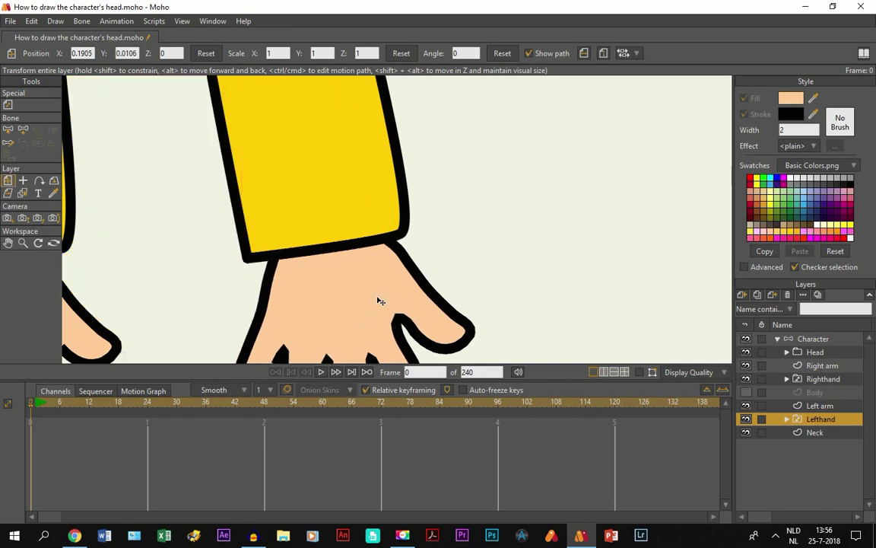
click(746, 391)
scroll(602, 309, down, 5)
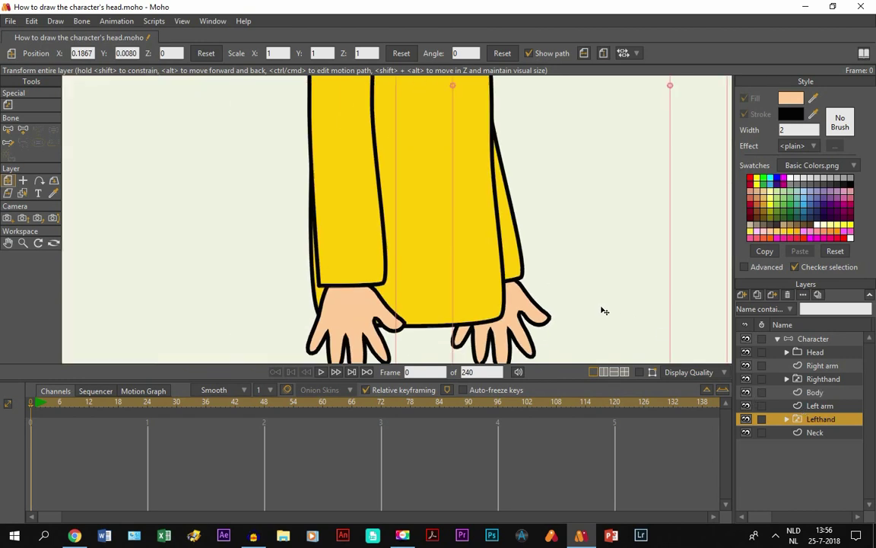
- Pan and zoom out to frame the whole character
click(8, 242)
drag(460, 224, 297, 297)
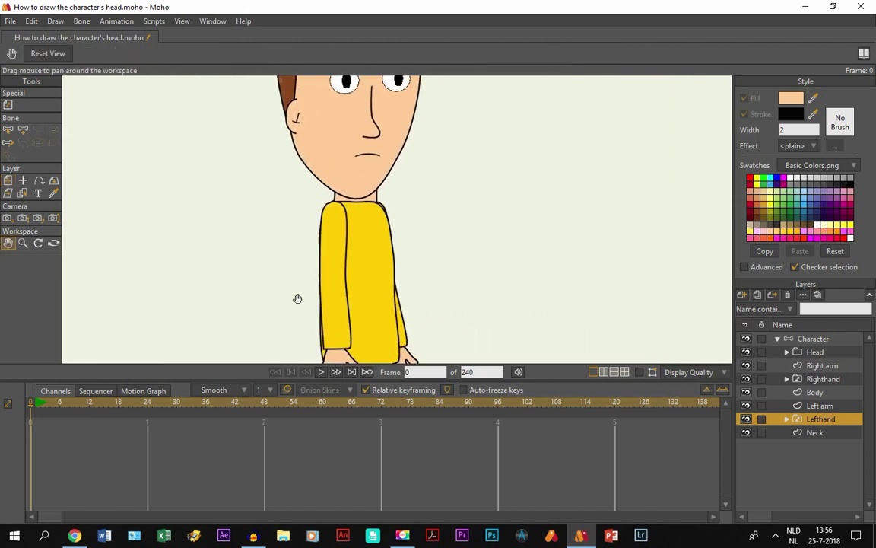
scroll(304, 255, down, 3)
drag(304, 255, 344, 271)
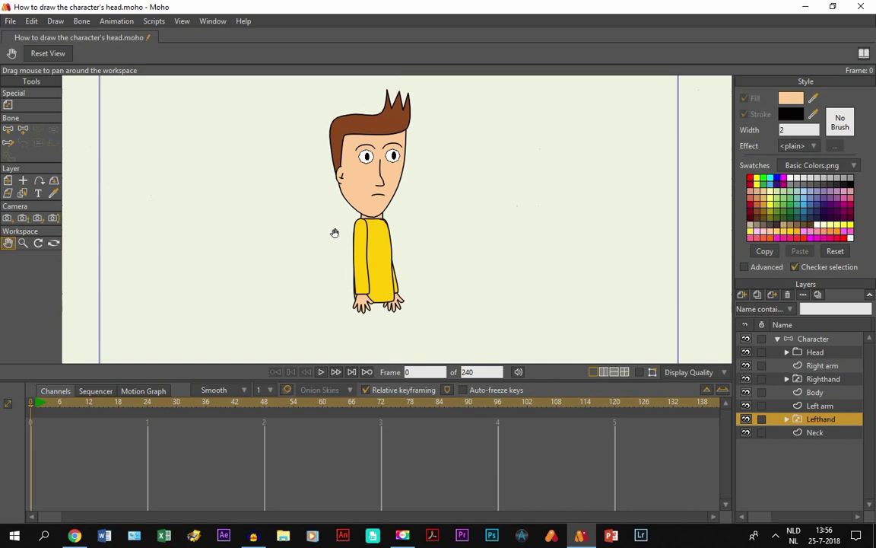
drag(335, 232, 355, 251)
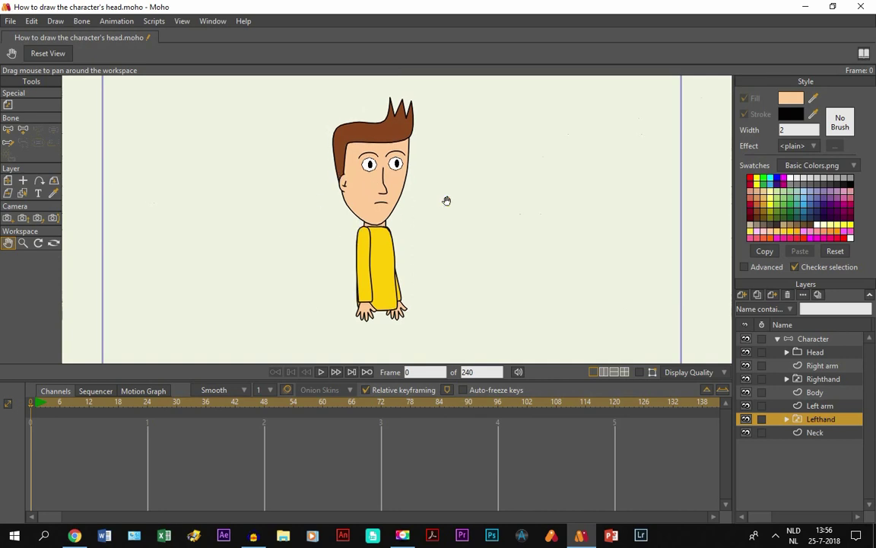
- Scale the Head layer down to 0.8511 and nudge it slightly left and down
click(836, 353)
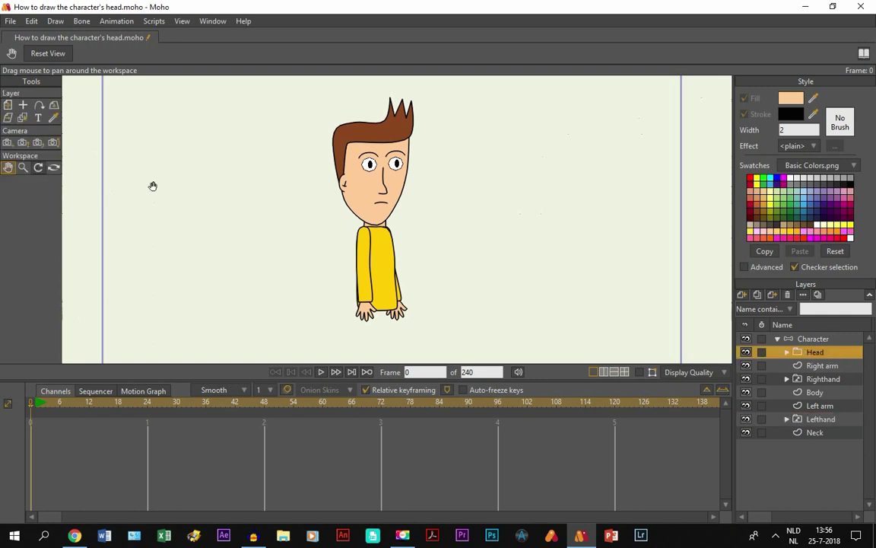
click(8, 105)
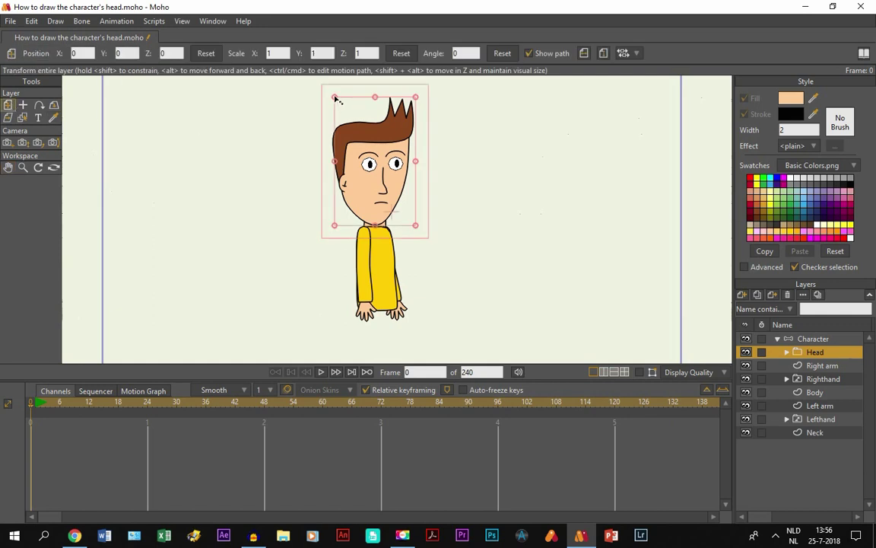
drag(335, 97, 343, 120)
drag(368, 173, 366, 175)
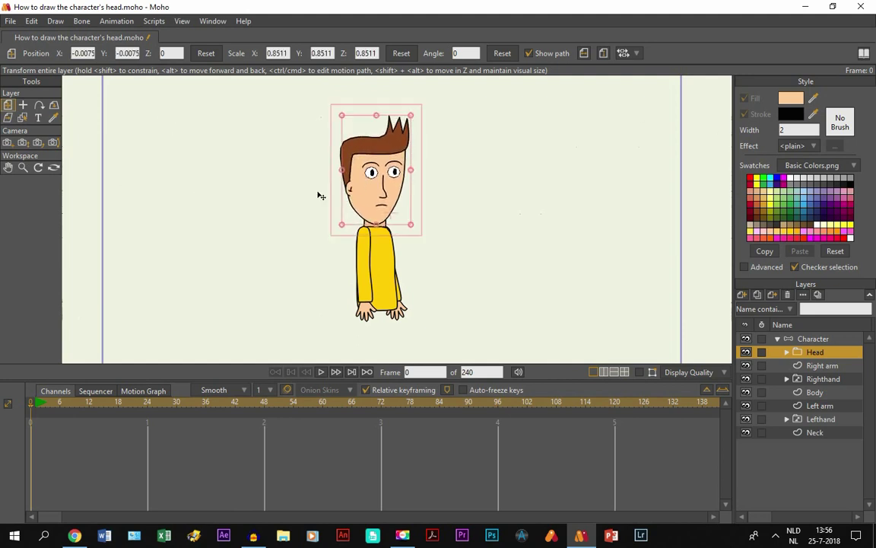
click(8, 168)
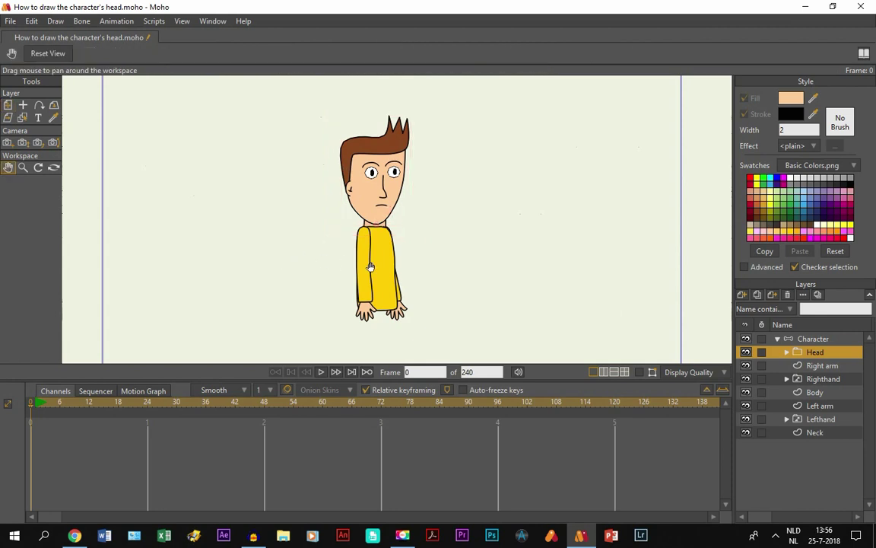
scroll(370, 266, down, 3)
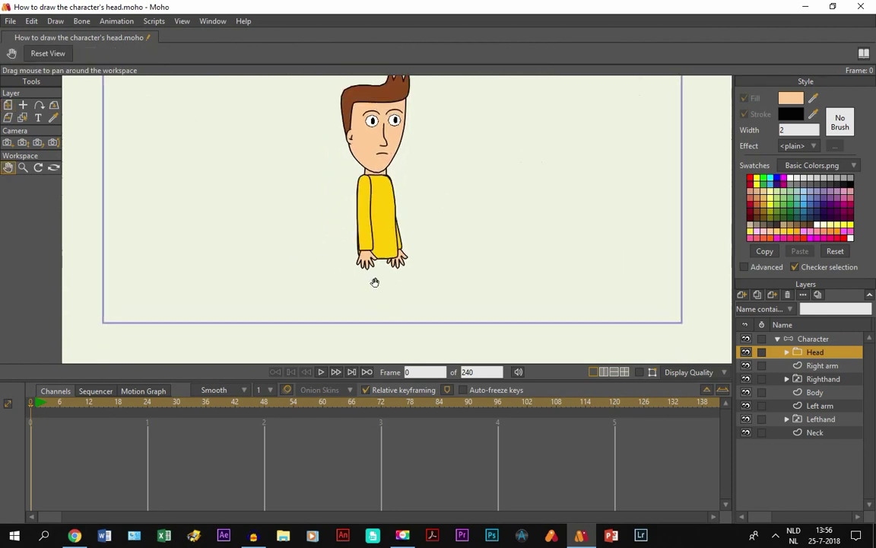
scroll(425, 293, up, 1)
click(787, 340)
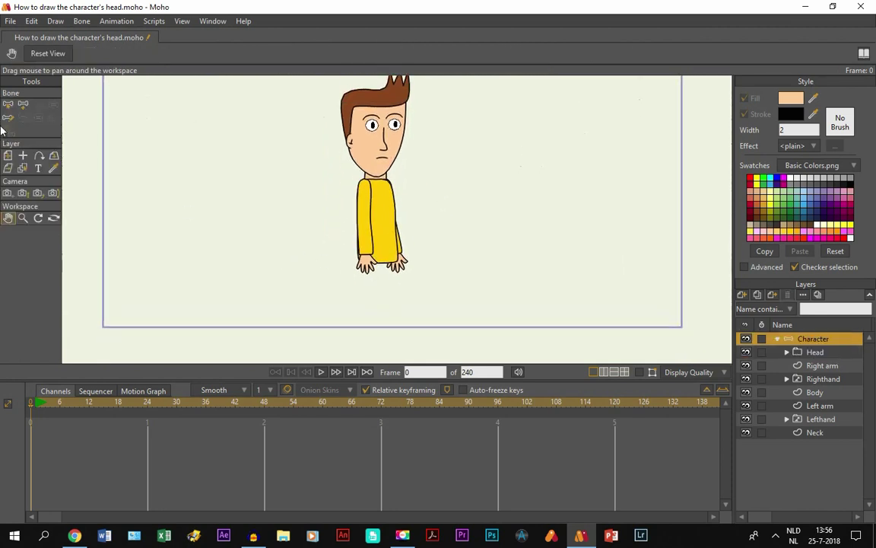
- Move the whole Character group up on the canvas
click(8, 155)
drag(395, 225, 397, 184)
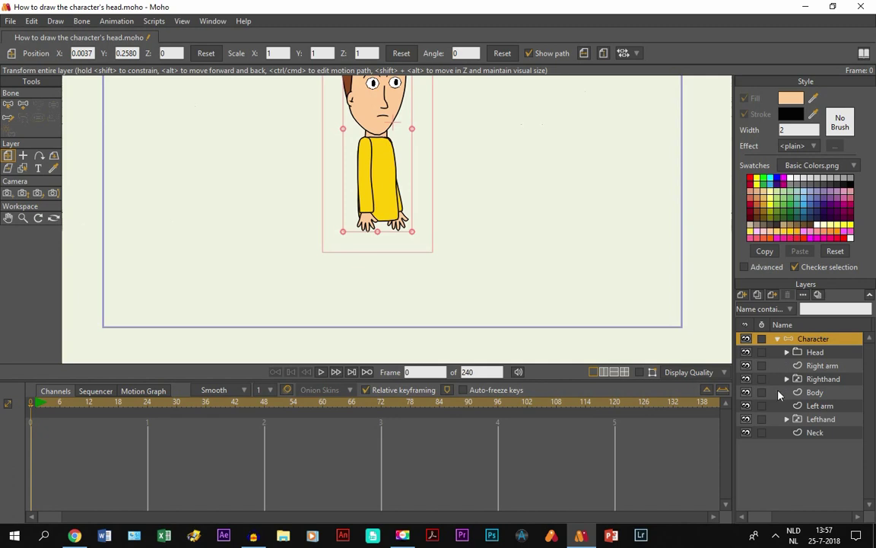
click(808, 392)
- Add a new vector layer named Hips above the Left arm layer
click(806, 406)
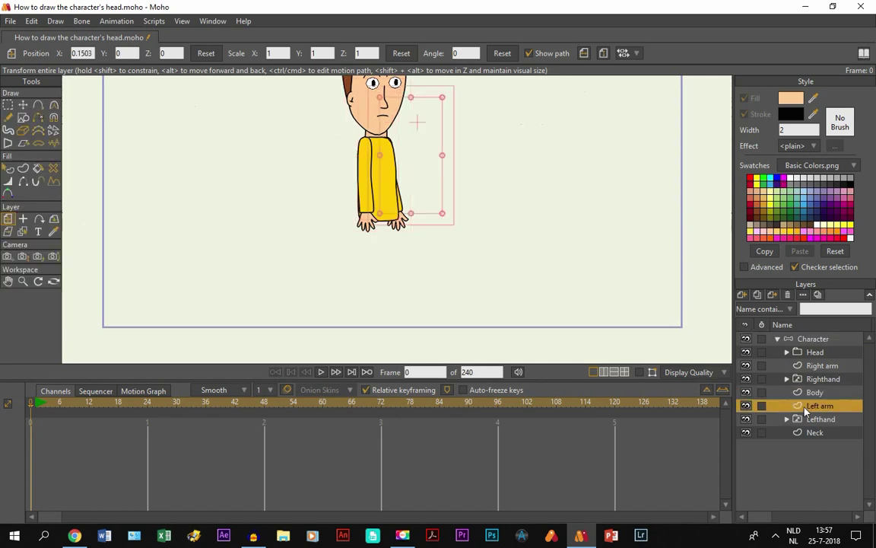
click(743, 294)
click(754, 307)
key(Caps_Lock)
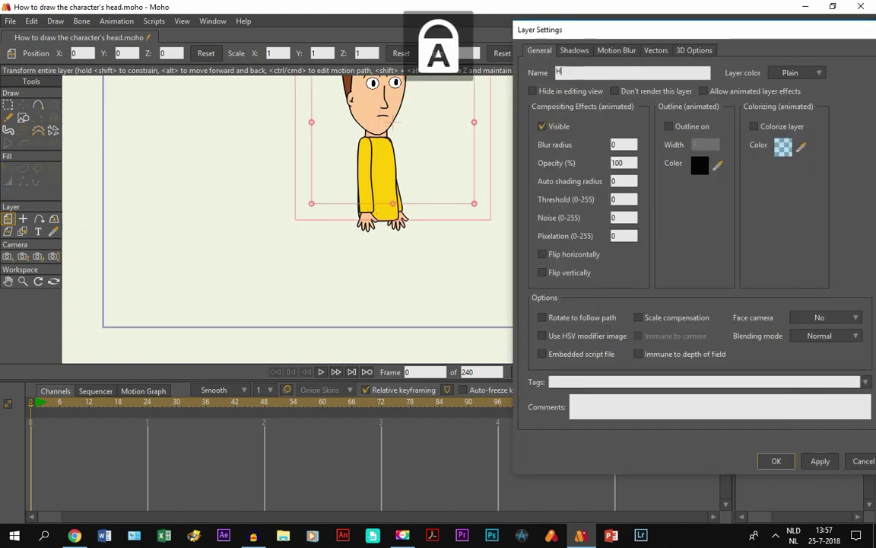
text(H)
key(Caps_Lock)
text(ips)
key(Return)
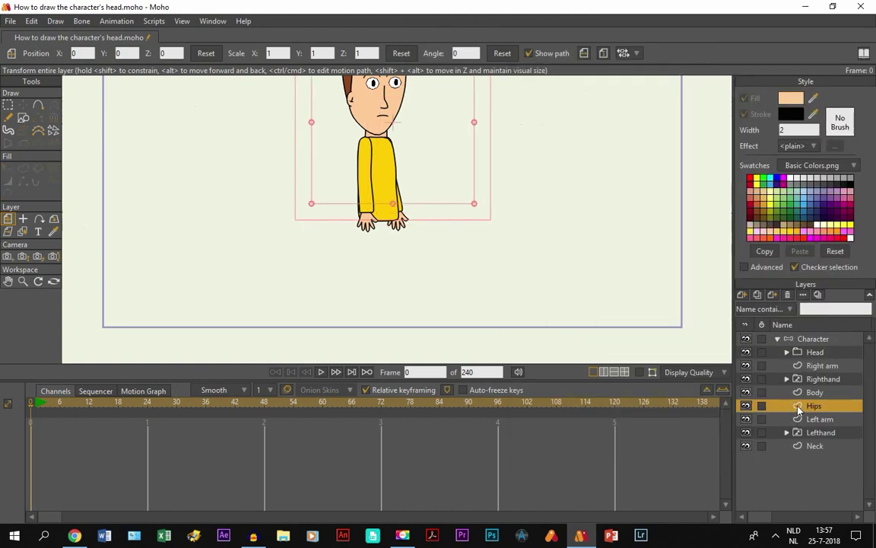
- Draw a dark-blue filled ellipse below the torso for the hips
click(8, 281)
scroll(335, 235, up, 3)
drag(417, 237, 384, 266)
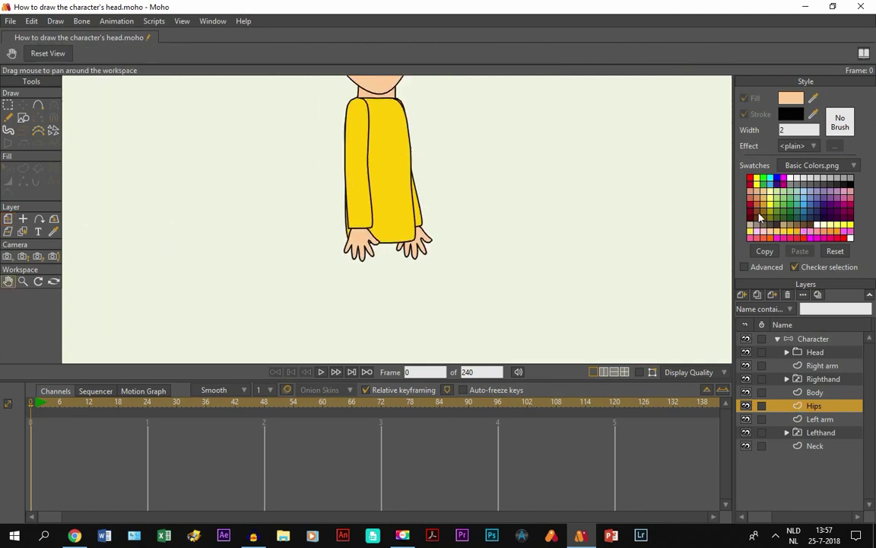
scroll(568, 254, up, 2)
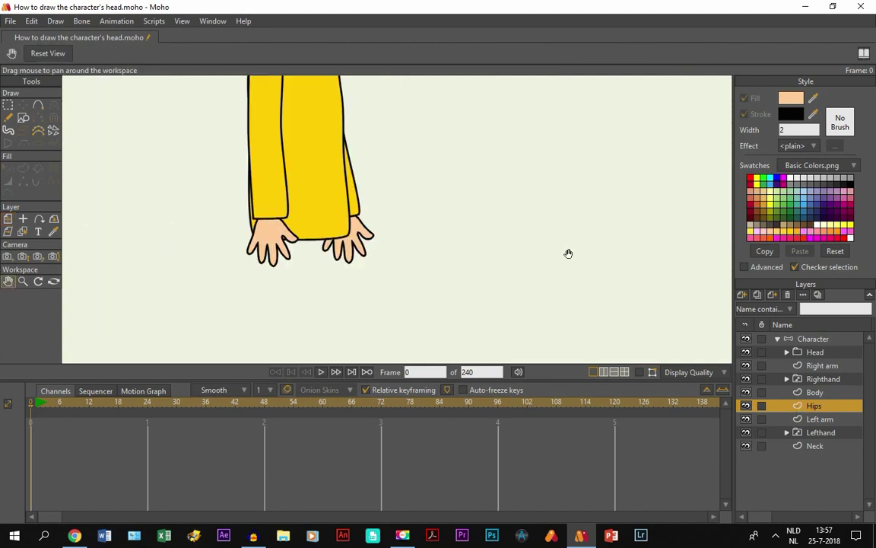
click(804, 220)
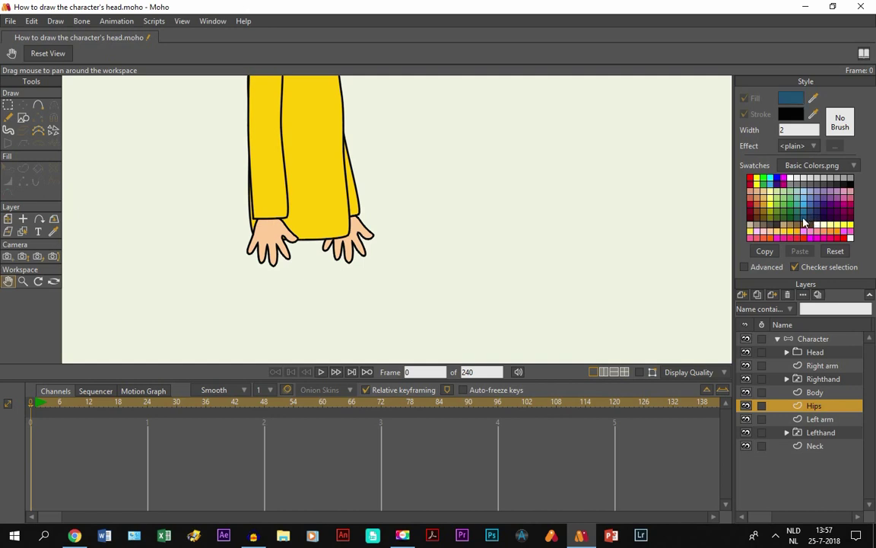
click(23, 117)
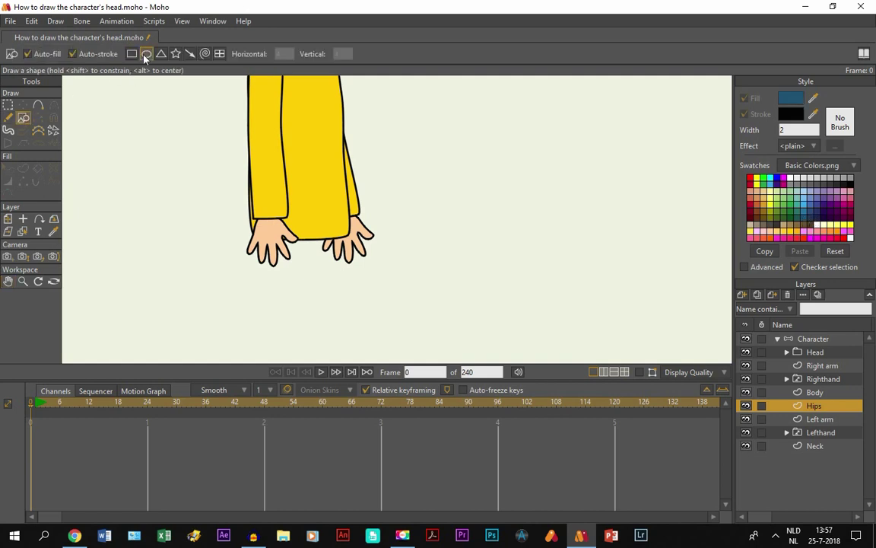
mouse_move(251, 228)
mouse_down()
mouse_move(359, 299)
mouse_move(343, 276)
mouse_up()
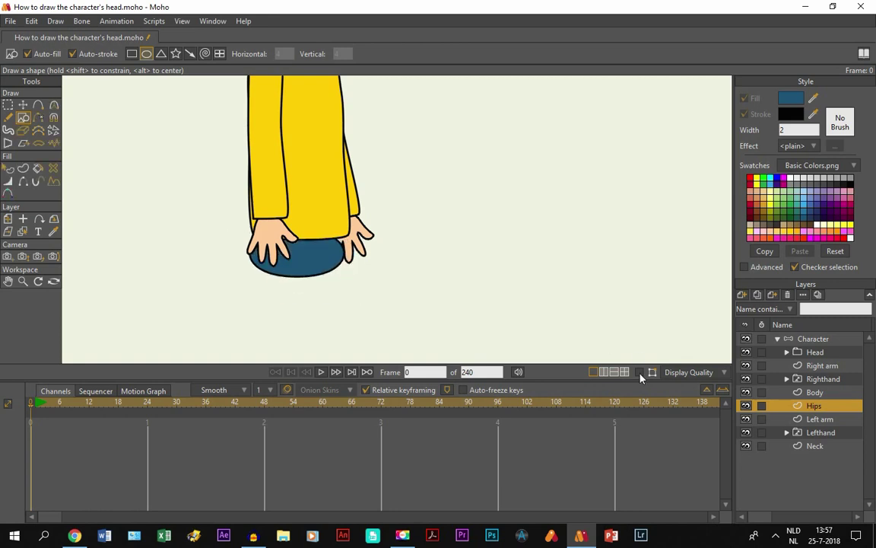
click(639, 372)
- Shift the hips ellipse right and raise its left and bottom points to flatten it
click(22, 105)
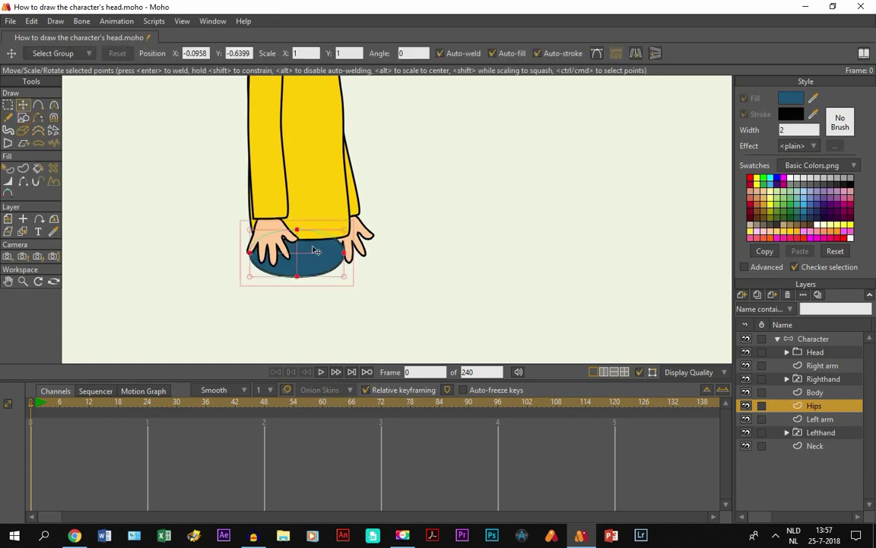
drag(313, 250, 346, 238)
drag(253, 251, 256, 247)
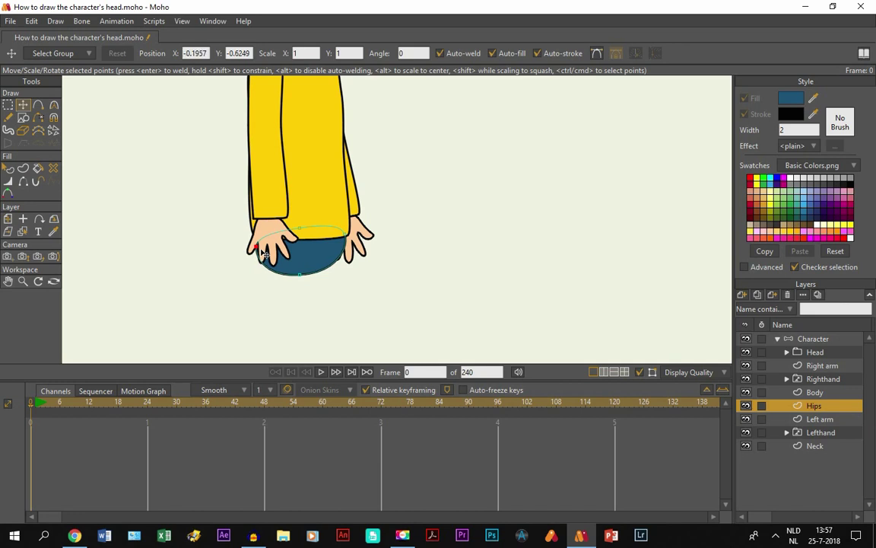
drag(301, 281, 299, 284)
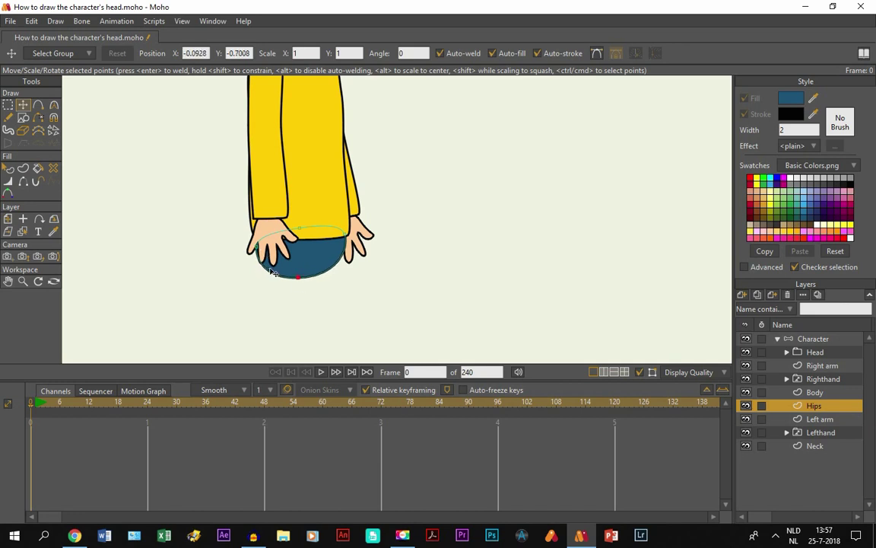
drag(257, 244, 257, 241)
drag(292, 286, 293, 282)
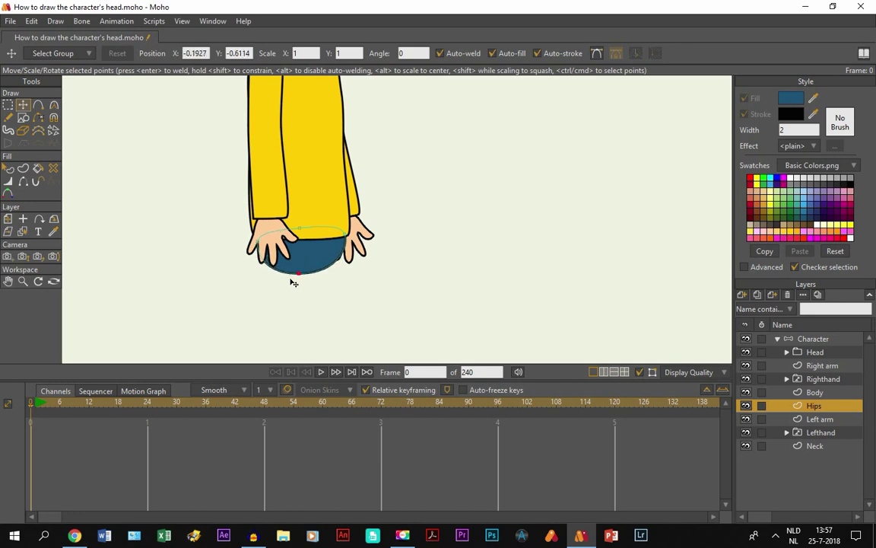
click(7, 281)
scroll(298, 295, down, 3)
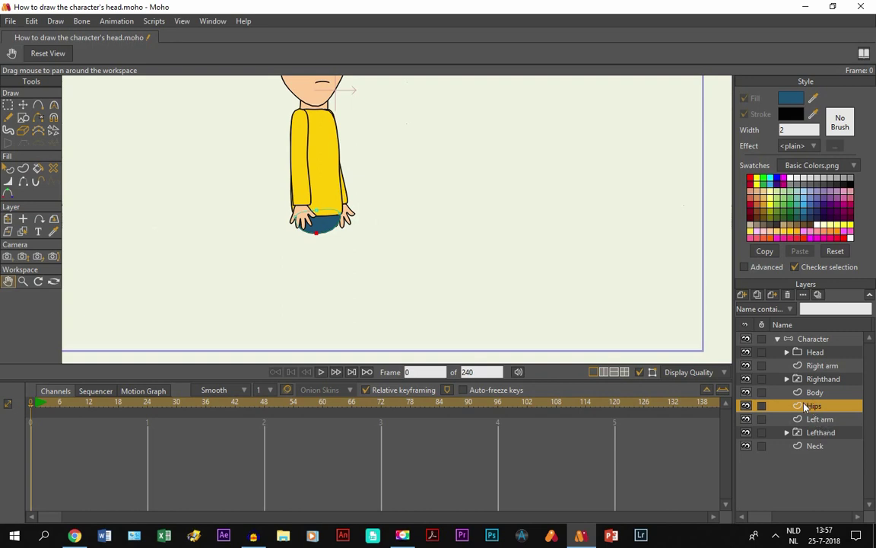
- Add a new vector layer and name it Right leg
click(742, 295)
click(744, 312)
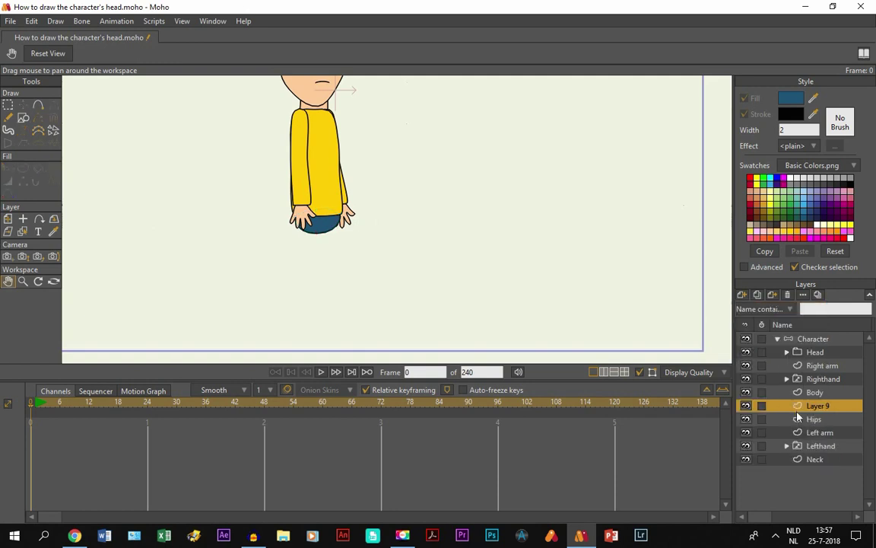
double_click(799, 405)
text(R)
key(Caps_Lock)
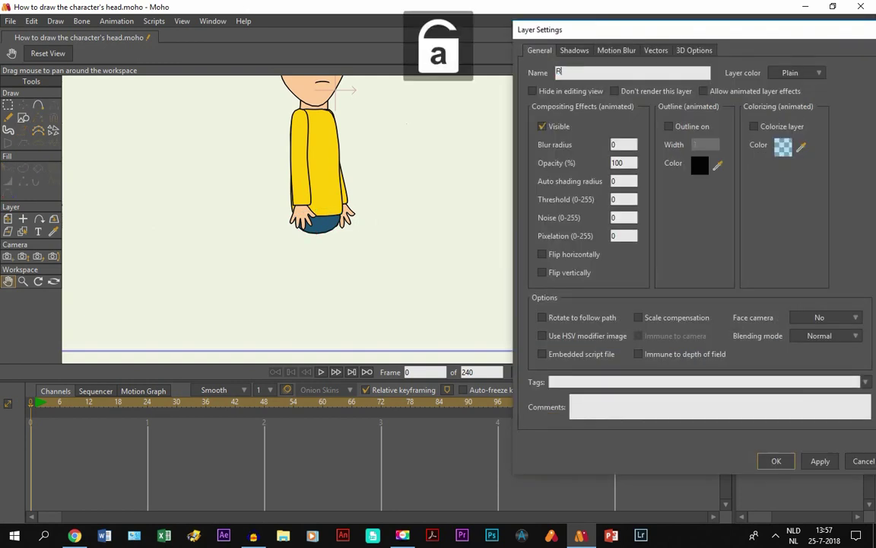
key(ctrl+z)
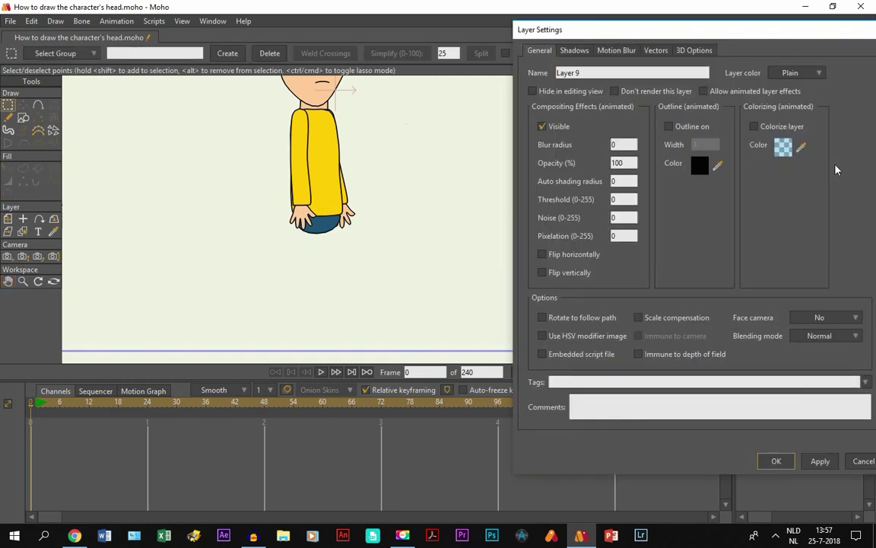
triple_click(602, 71)
key(Caps_Lock)
text(R)
key(Caps_Lock)
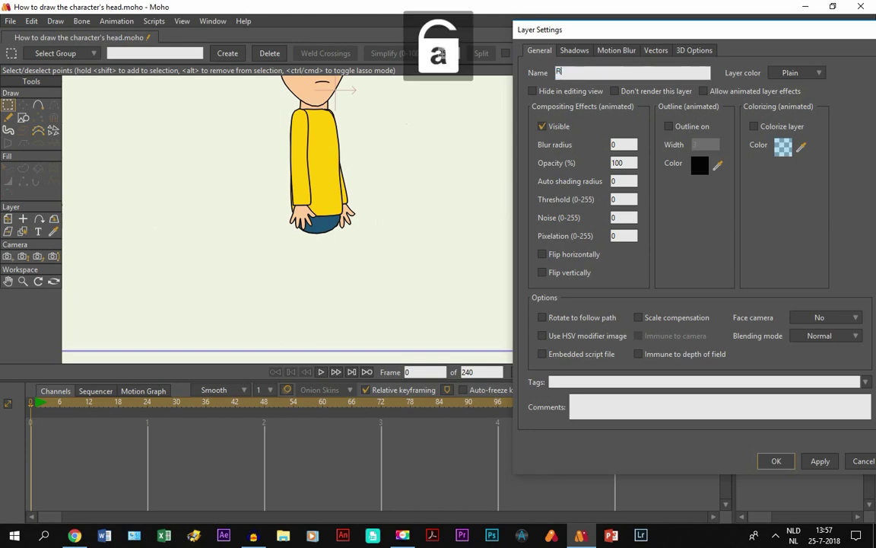
text(ight leg)
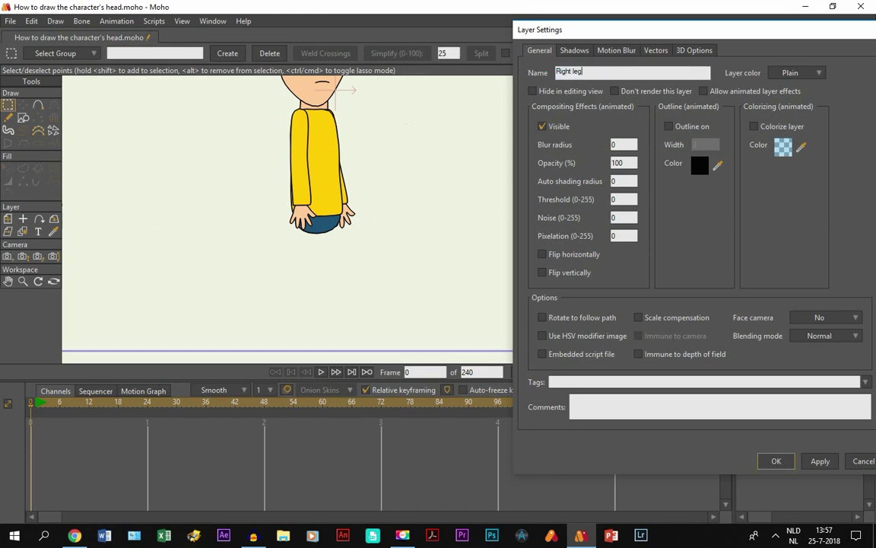
key(Return)
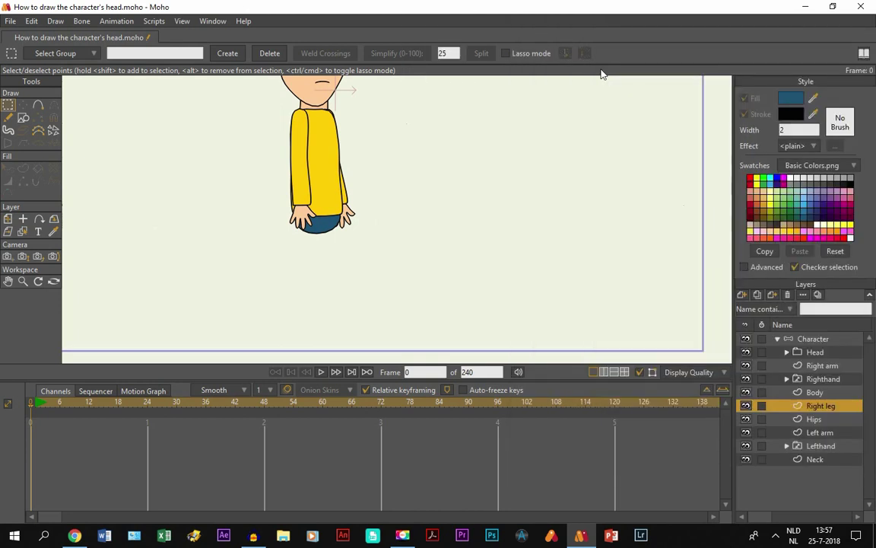
- Hide the Righthand layer
click(8, 280)
scroll(376, 272, up, 6)
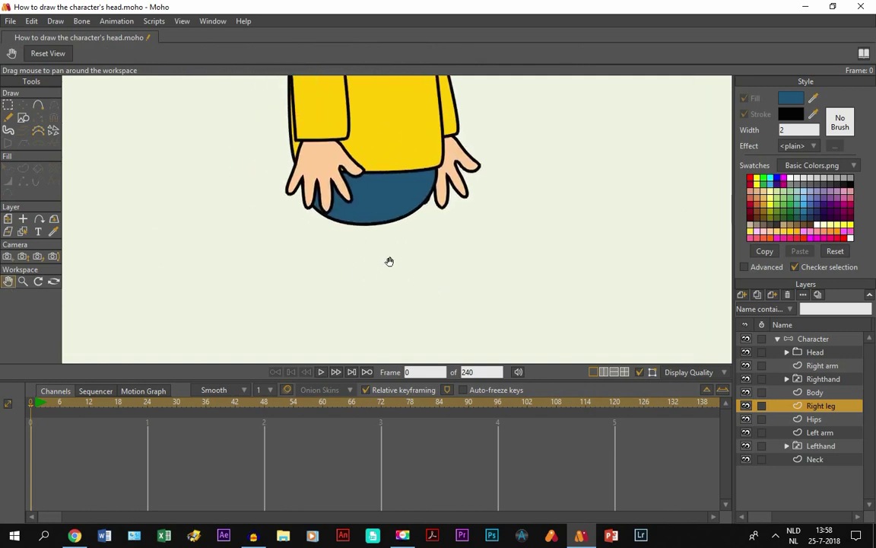
click(746, 379)
scroll(320, 281, up, 2)
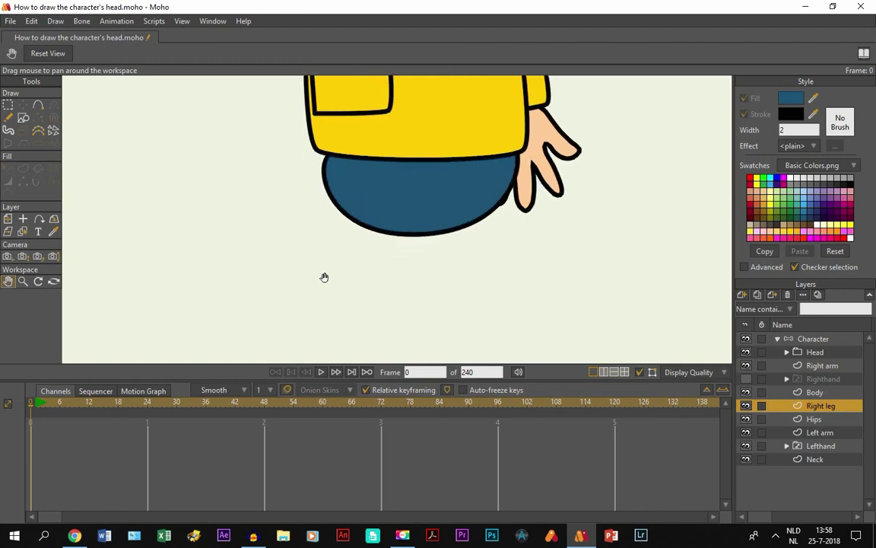
scroll(304, 249, down, 4)
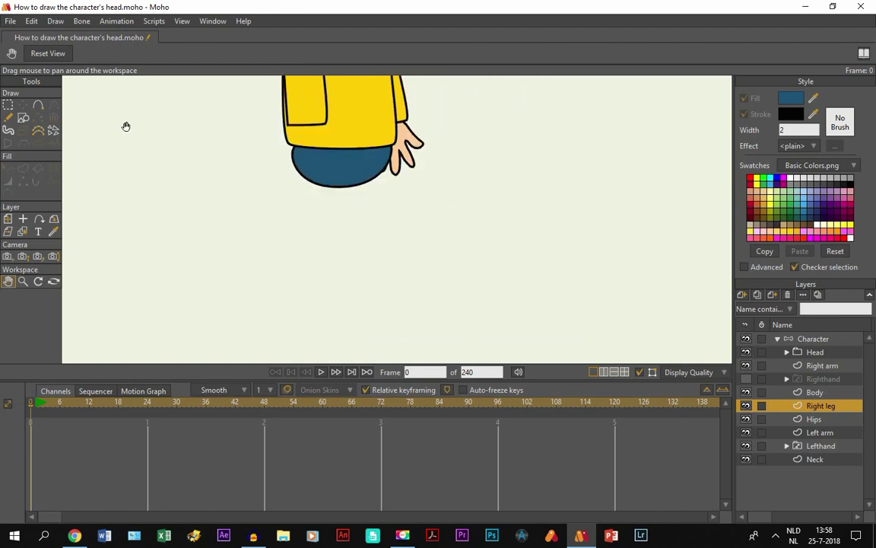
- Draw a closed, filled leg outline running down from the hips
click(39, 106)
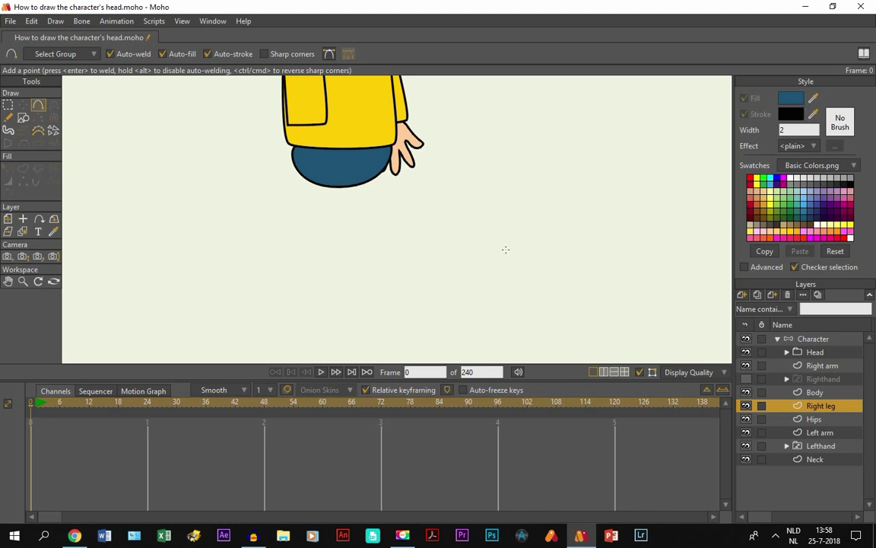
drag(314, 165, 335, 316)
drag(335, 317, 313, 168)
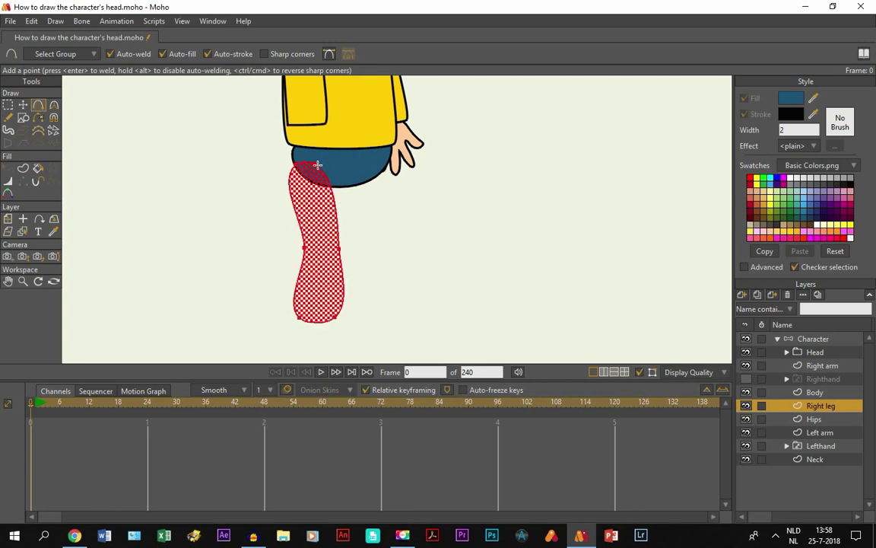
key(g)
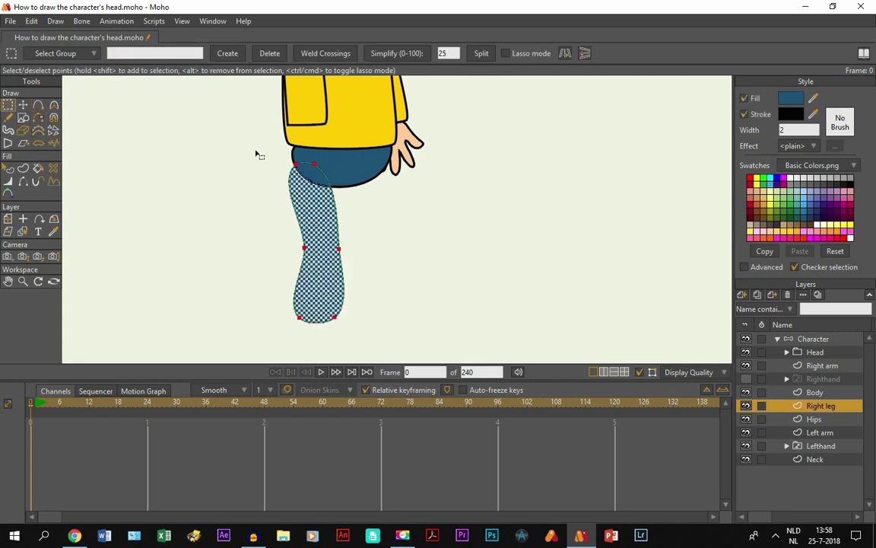
- Sharpen the leg's two top corners and widen the top slightly
drag(232, 136, 334, 181)
click(53, 104)
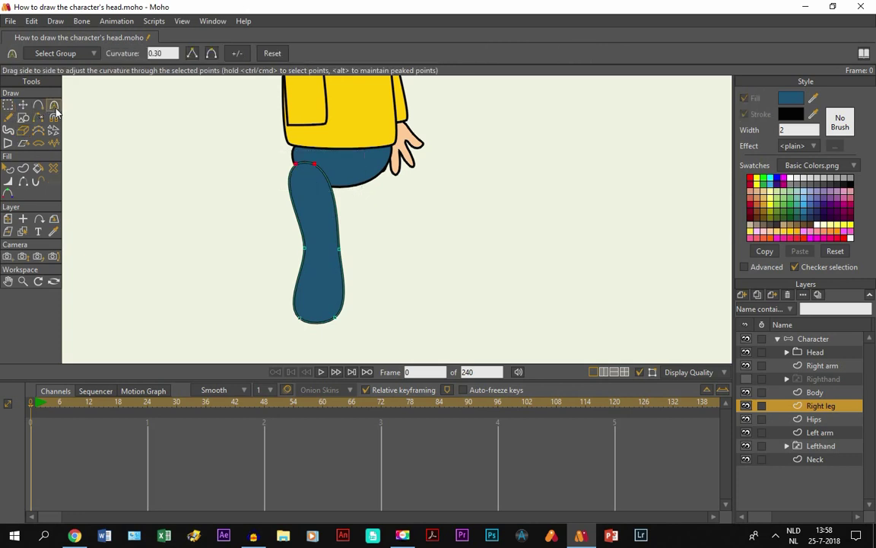
drag(291, 162, 4, 156)
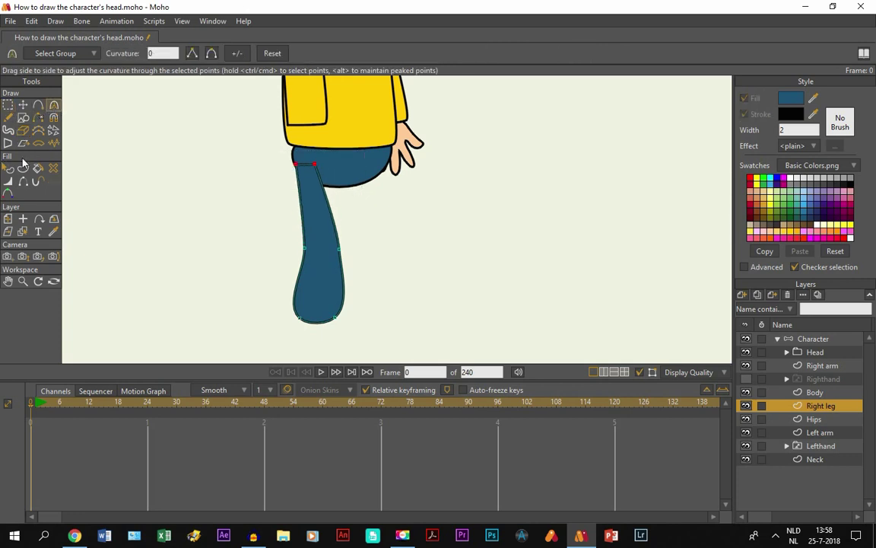
click(22, 104)
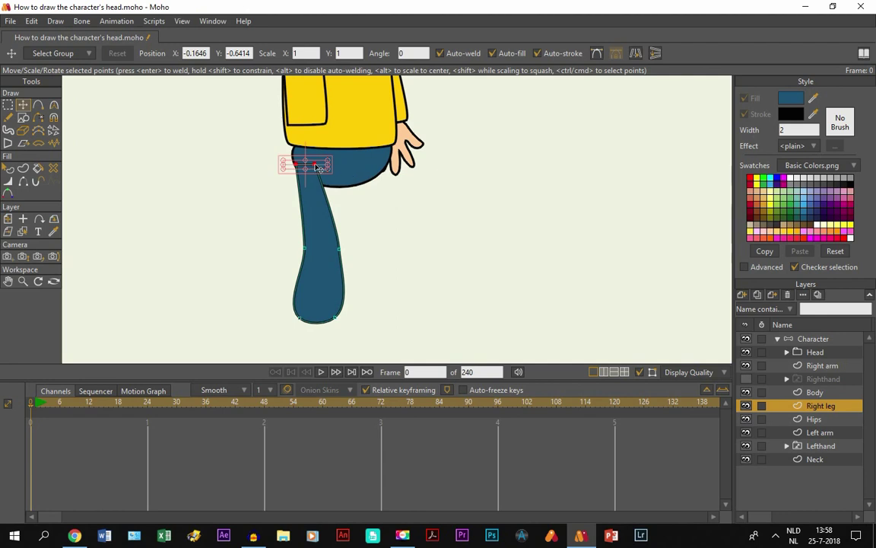
drag(314, 163, 328, 166)
- Flatten the leg's rounded bottom into two sharp corners
click(7, 105)
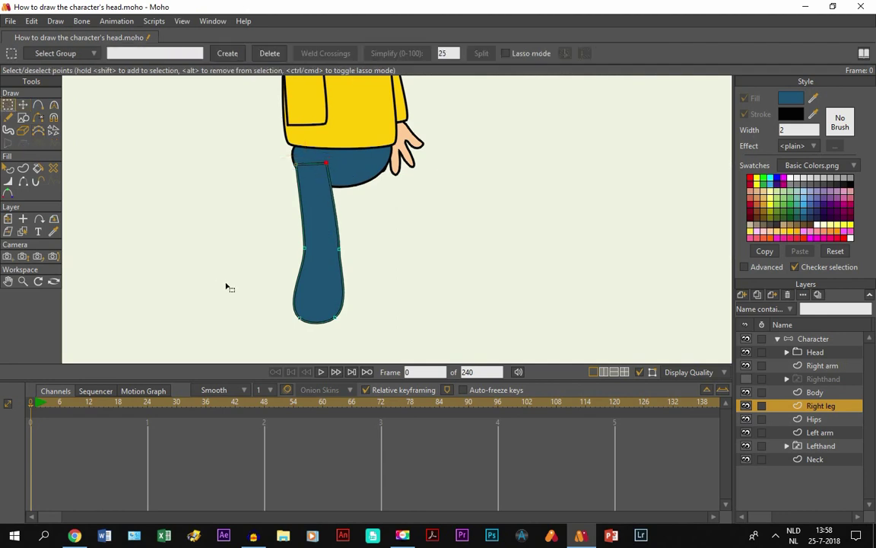
drag(229, 287, 403, 346)
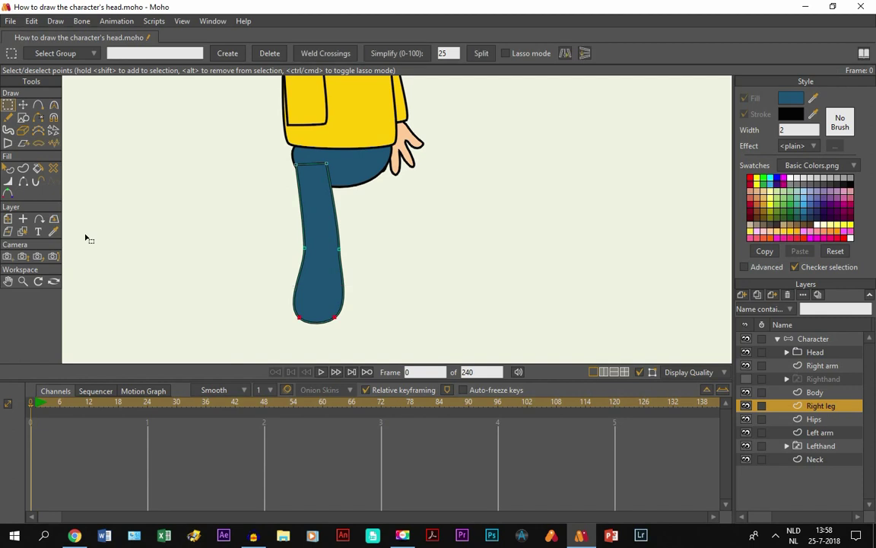
click(54, 104)
drag(318, 326, 82, 303)
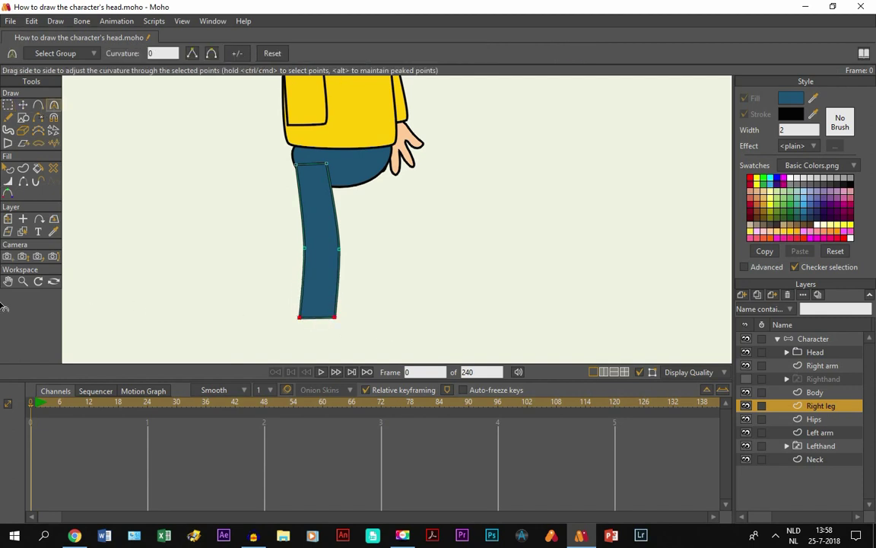
click(23, 106)
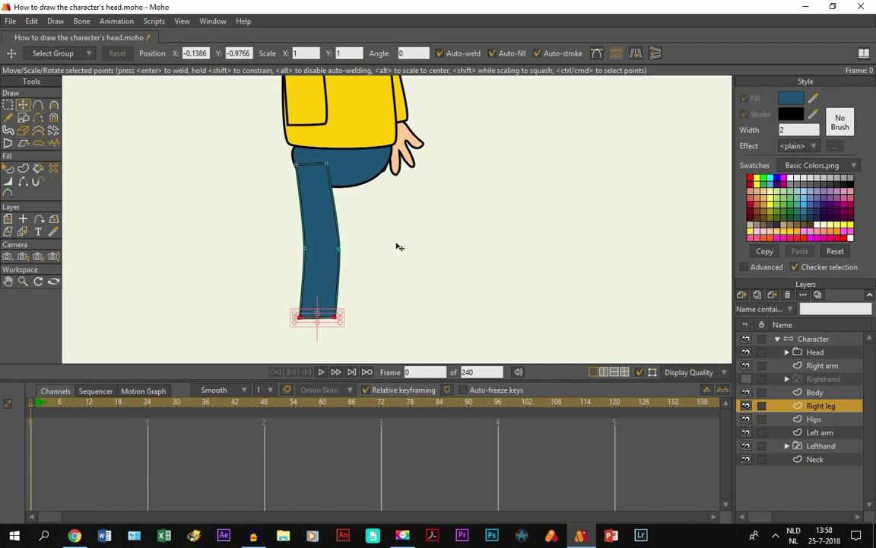
- Straighten the leg's mid and bottom points and nudge the top-left point left
key(g)
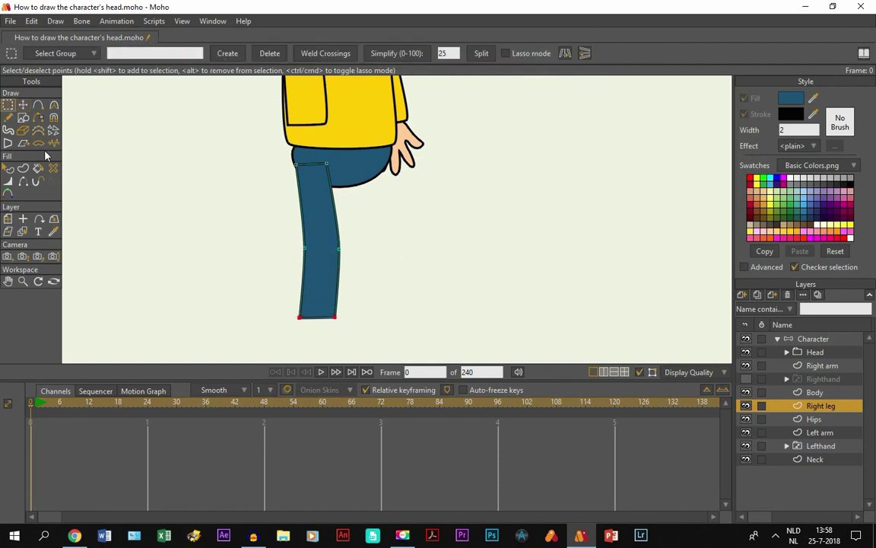
drag(293, 249, 364, 272)
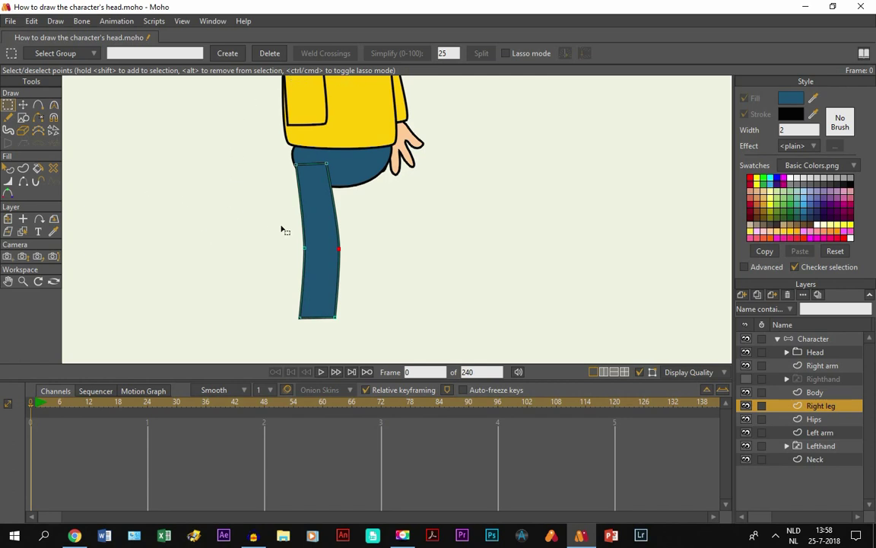
drag(288, 235, 321, 249)
click(24, 106)
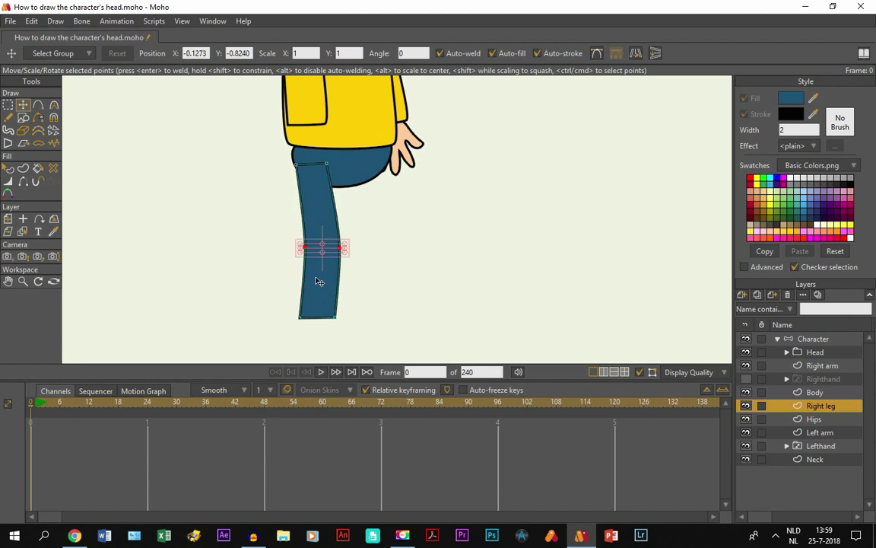
click(7, 105)
drag(281, 303, 318, 321)
click(24, 105)
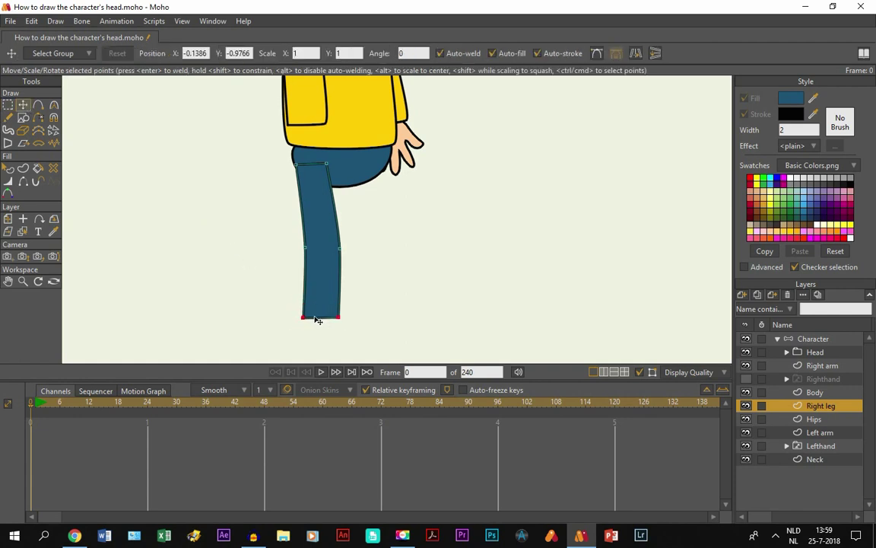
click(299, 166)
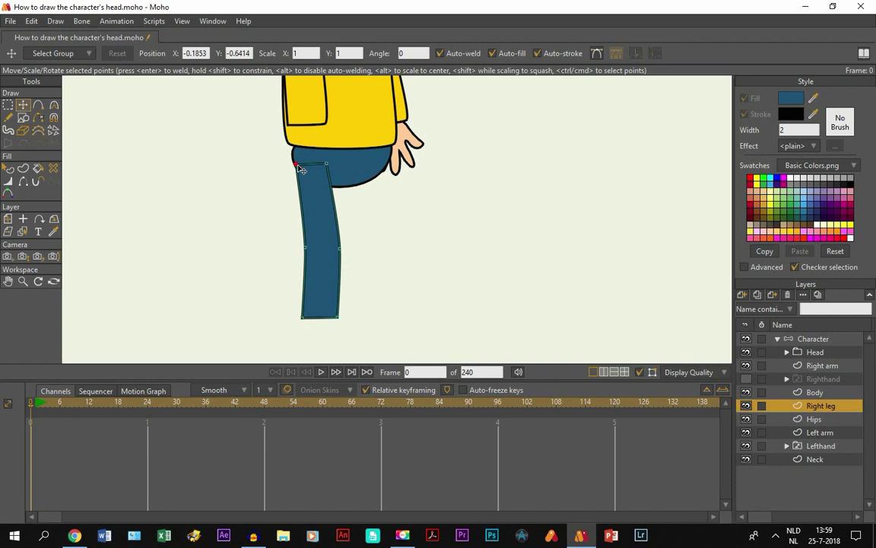
click(327, 162)
drag(299, 164, 295, 165)
- Hide the outline edge across the top of the leg
click(8, 282)
scroll(318, 233, up, 3)
scroll(318, 234, up, 3)
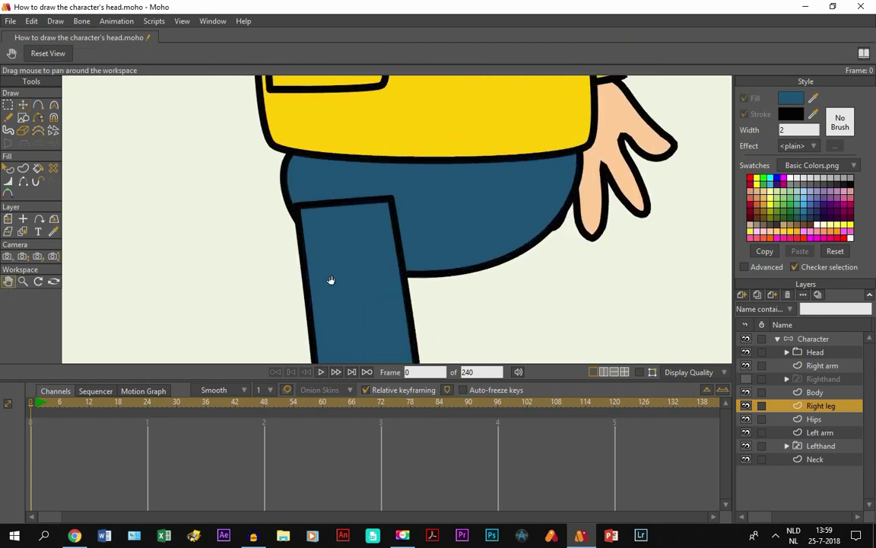
click(24, 183)
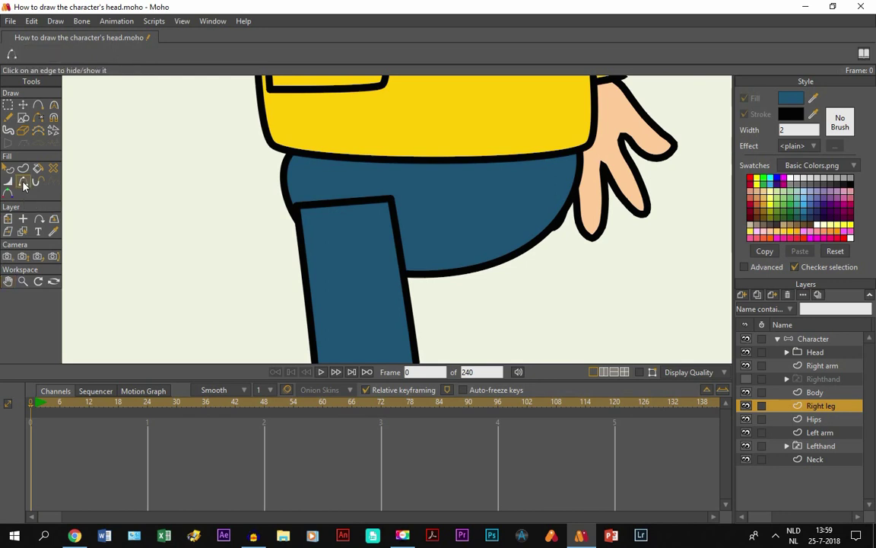
click(346, 207)
scroll(331, 209, down, 2)
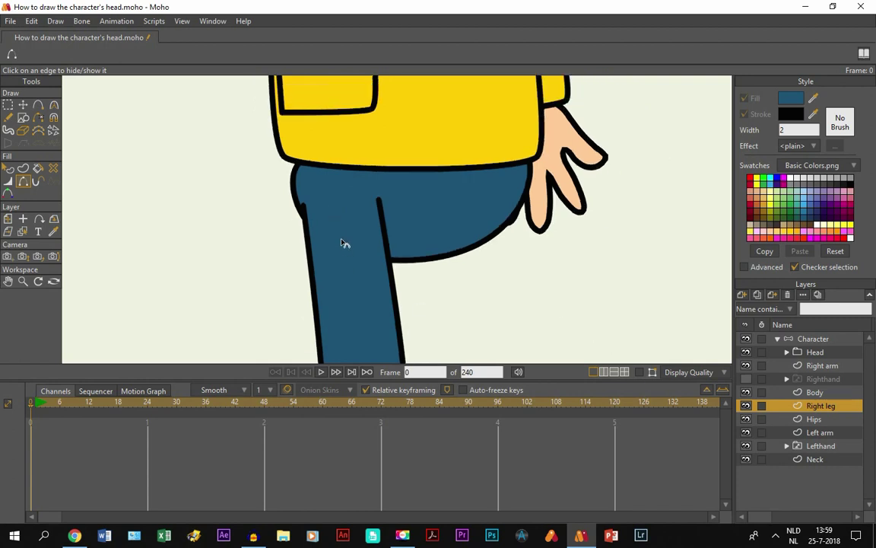
scroll(345, 242, down, 2)
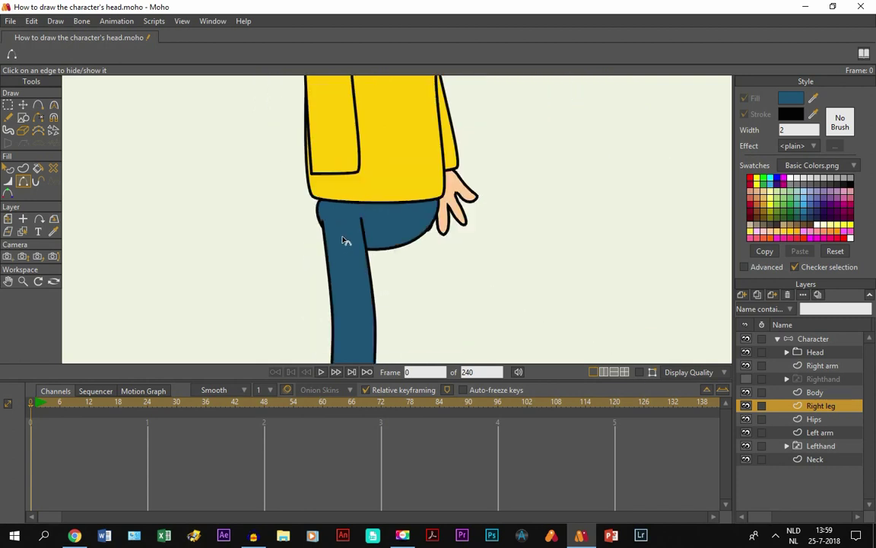
- Show the leg's points and zoom in on the bottom of the leg
click(640, 373)
click(8, 282)
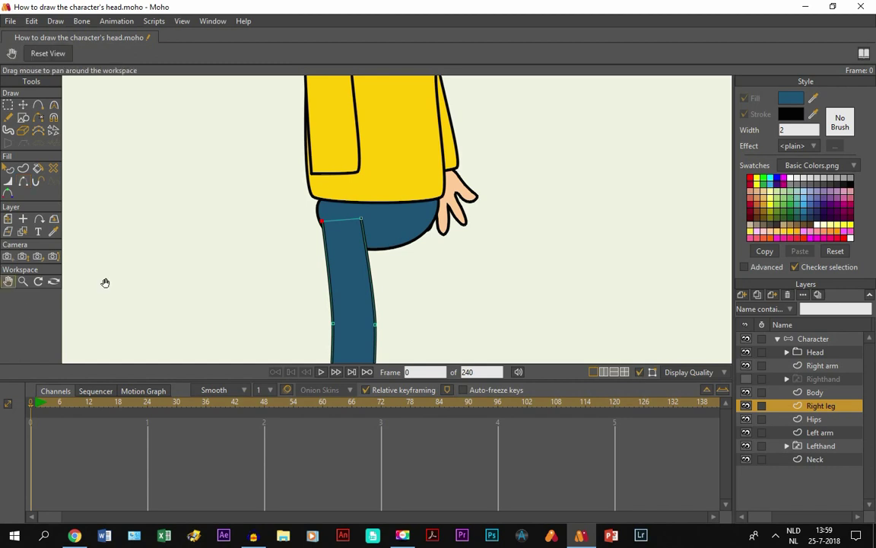
scroll(350, 258, down, 2)
scroll(362, 260, up, 2)
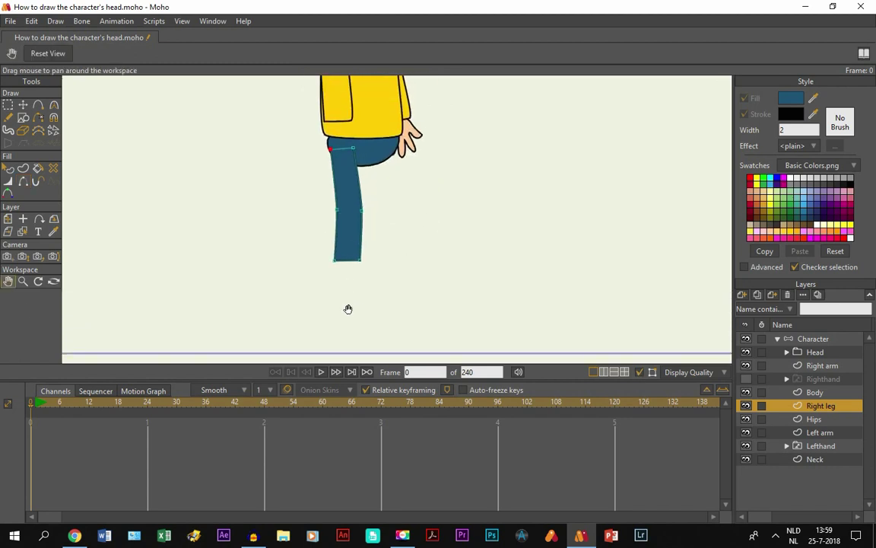
scroll(348, 309, up, 3)
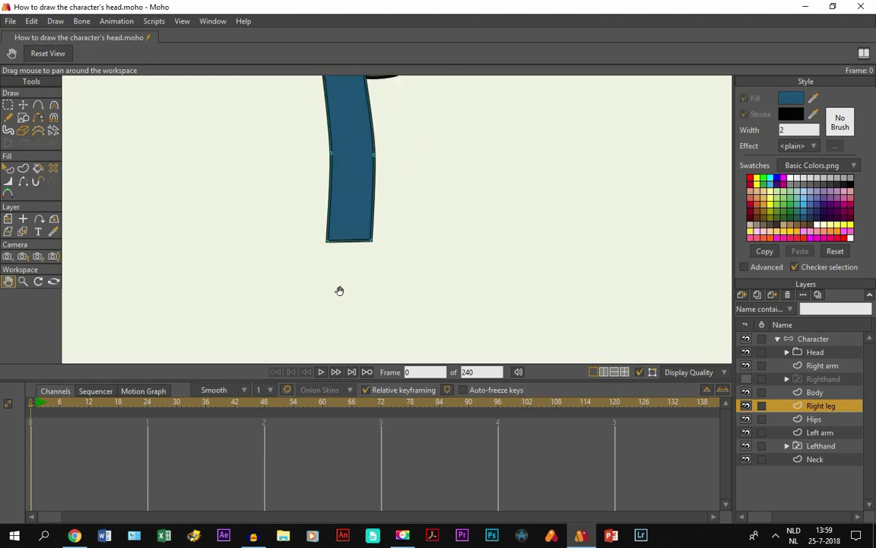
scroll(339, 299, up, 2)
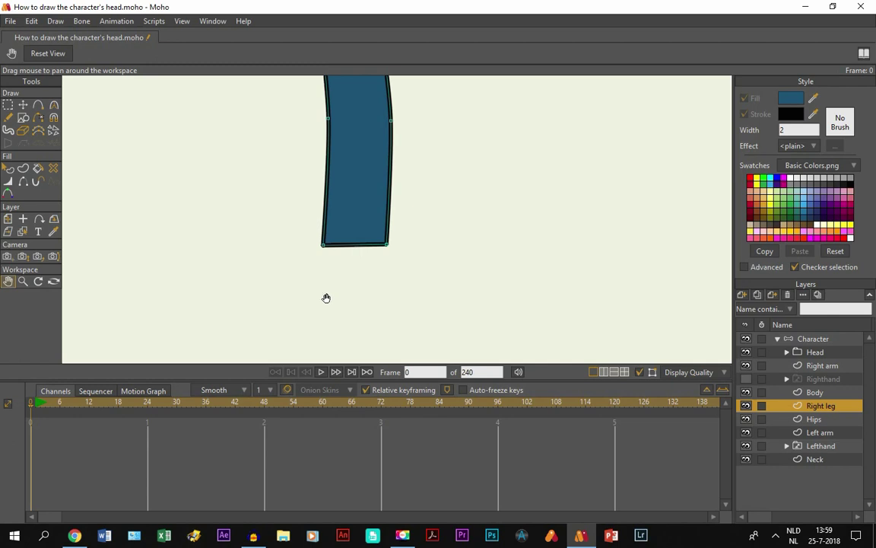
- Draw a black oval shoe at the leg's foot, shift it, and round its heel
click(21, 121)
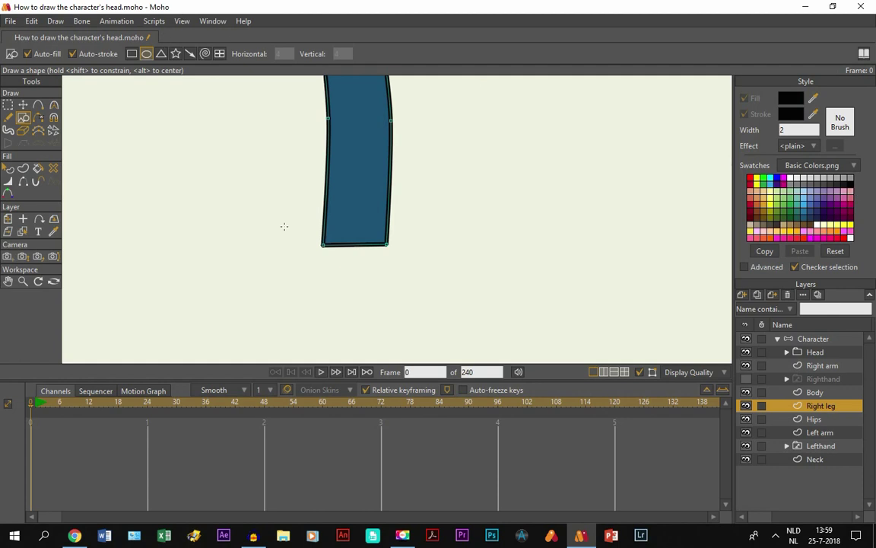
mouse_move(309, 233)
mouse_down()
mouse_move(401, 271)
mouse_move(438, 268)
mouse_up()
click(23, 105)
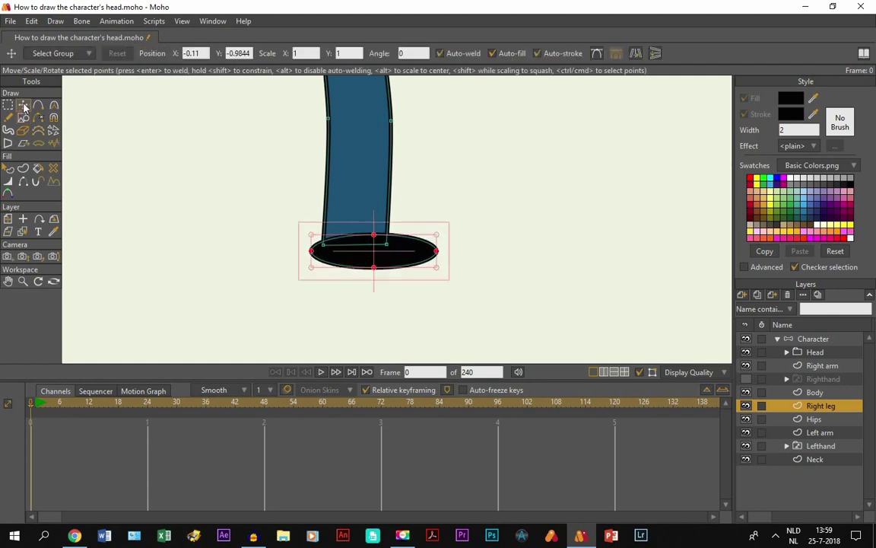
drag(348, 248, 289, 225)
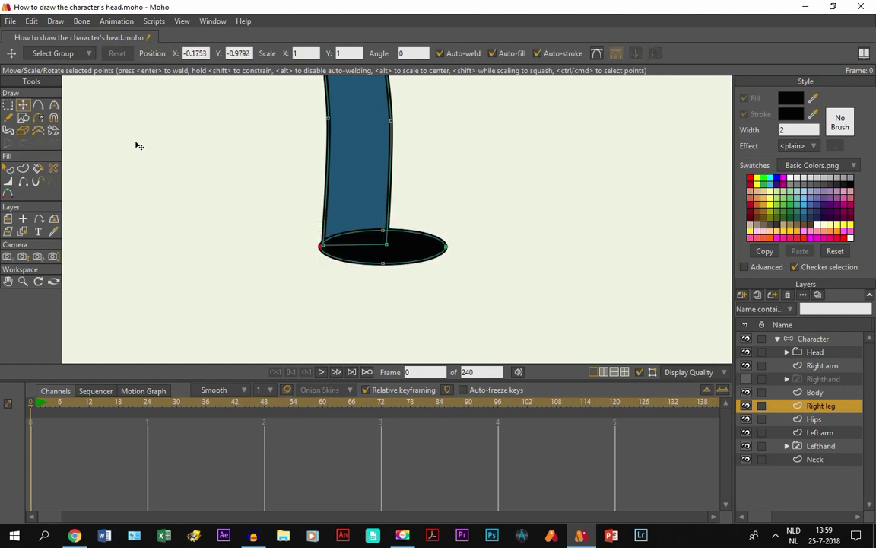
click(51, 102)
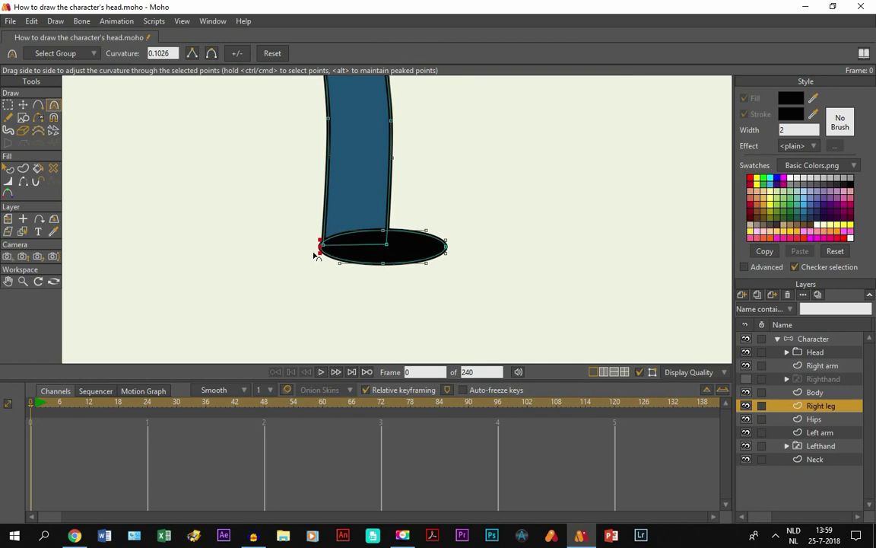
drag(352, 262, 508, 293)
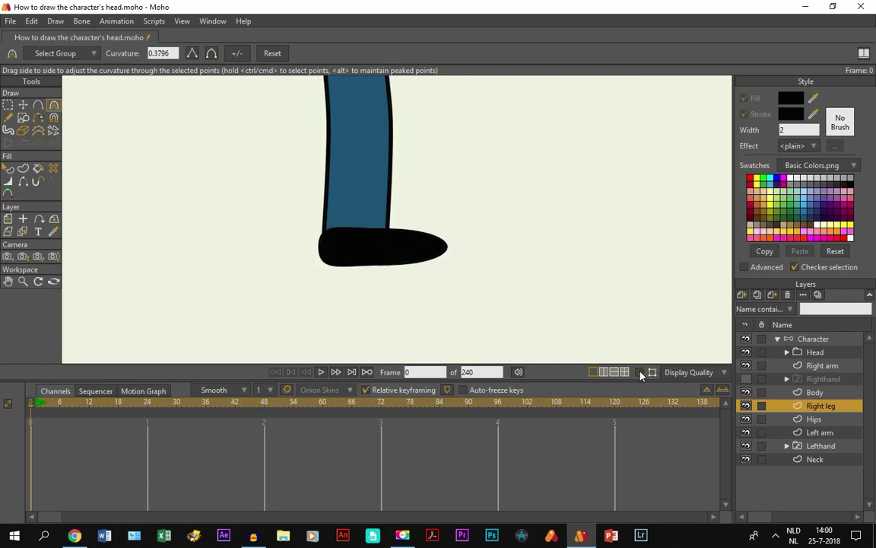
scroll(362, 243, down, 5)
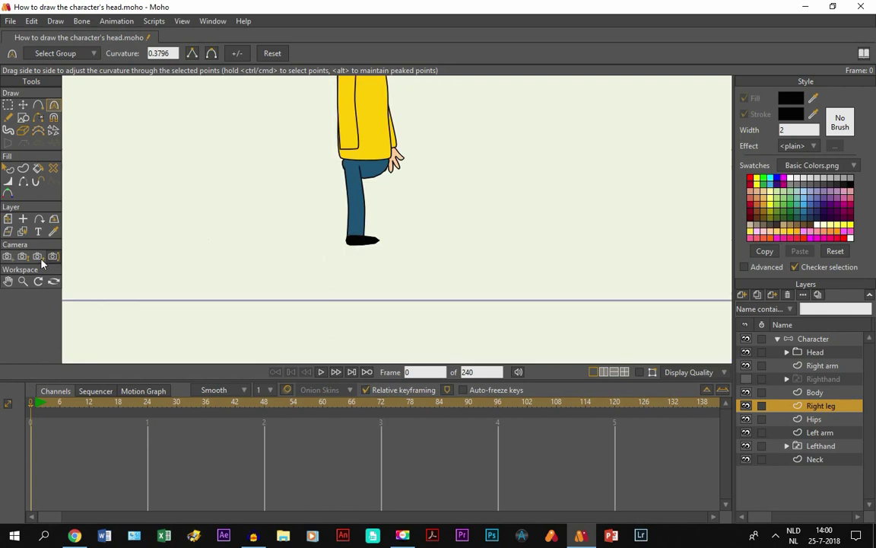
- Duplicate the Right leg layer and name the copy Left leg
click(8, 281)
scroll(369, 218, up, 3)
scroll(377, 254, up, 4)
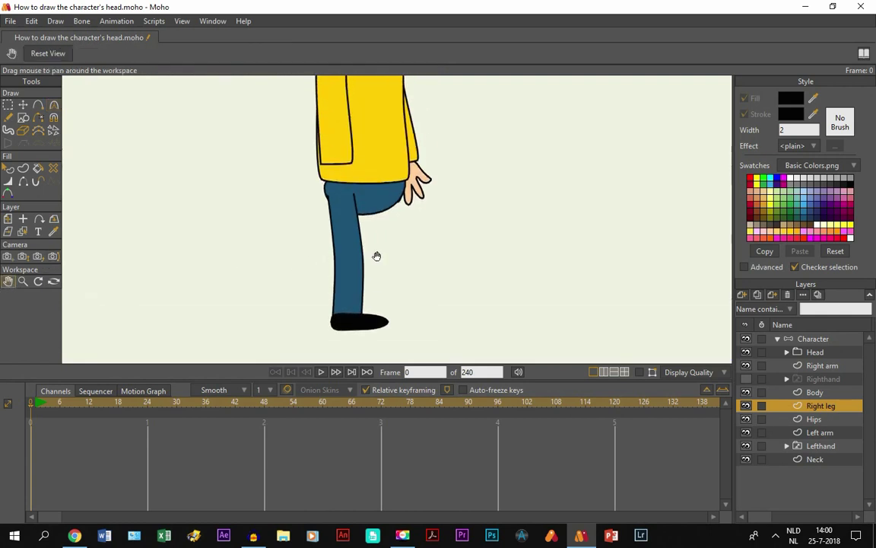
scroll(650, 304, down, 2)
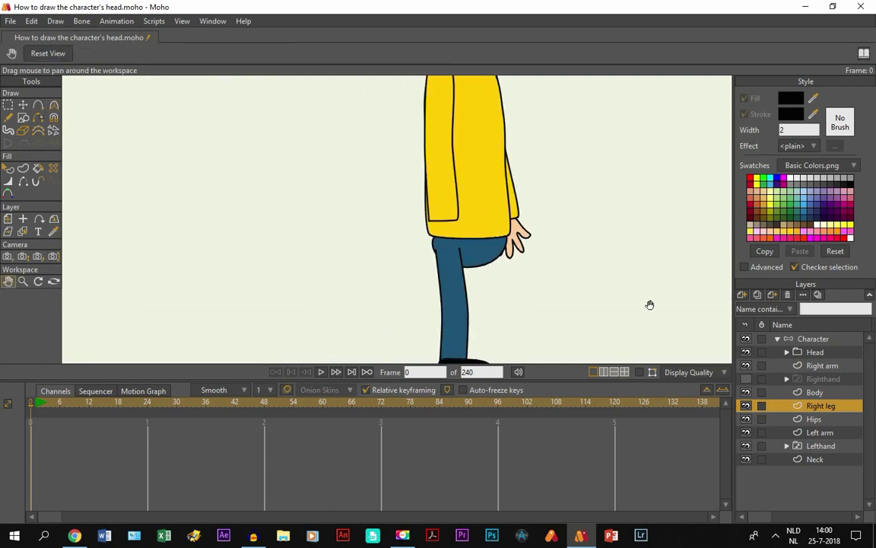
click(762, 297)
key(Caps_Lock)
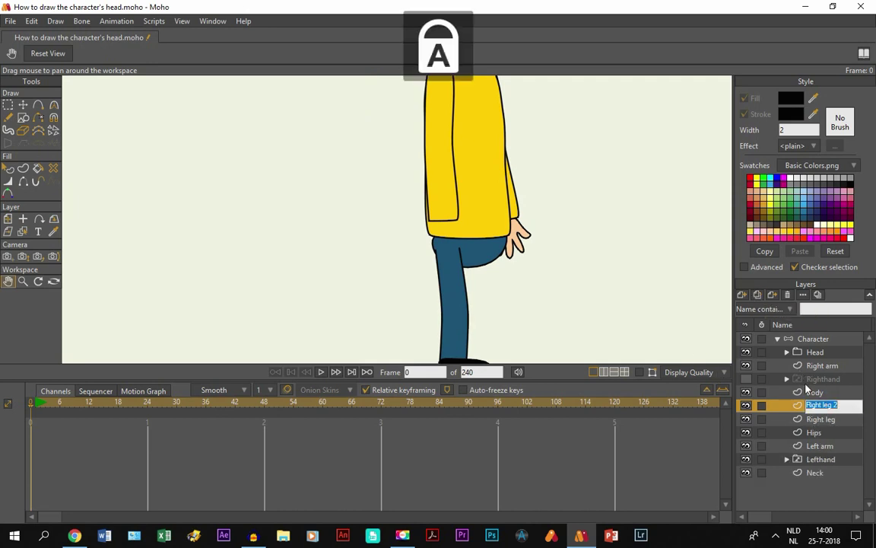
key(Caps_Lock)
key(BackSpace)
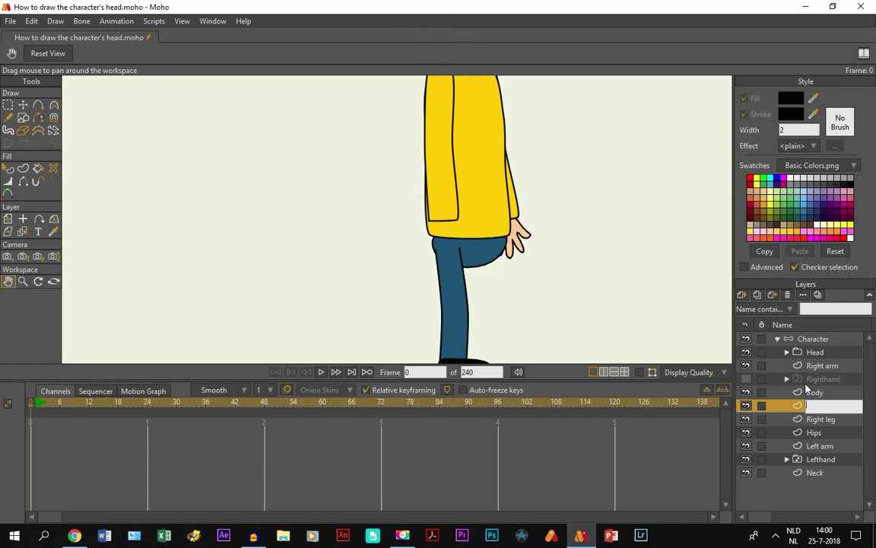
key(Caps_Lock)
key(Caps_Lock)
text(Lef)
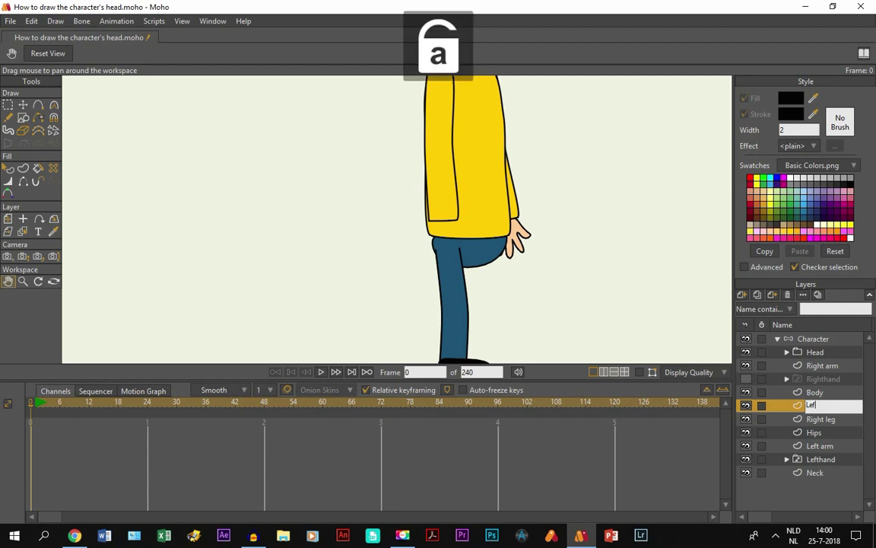
text(t leg)
key(Return)
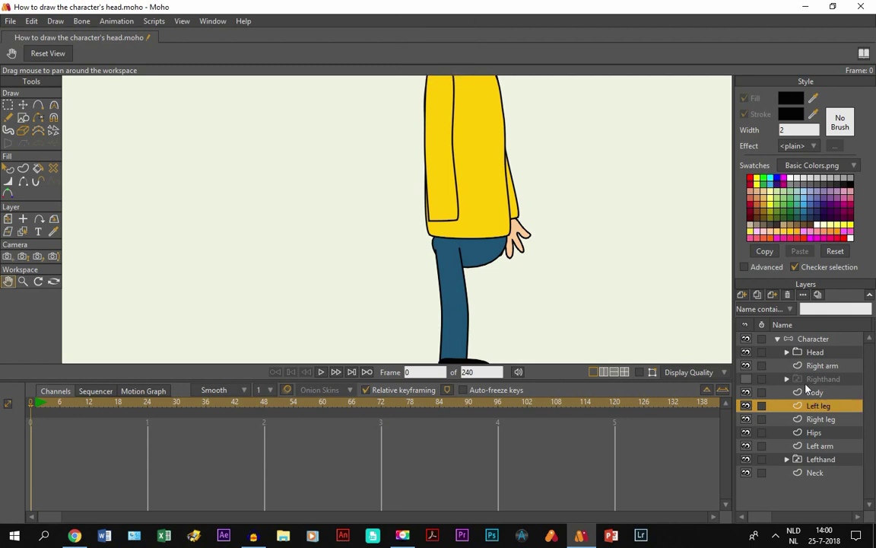
- Place the Left leg layer below Hips and move the leg beside the right one
drag(484, 296, 428, 272)
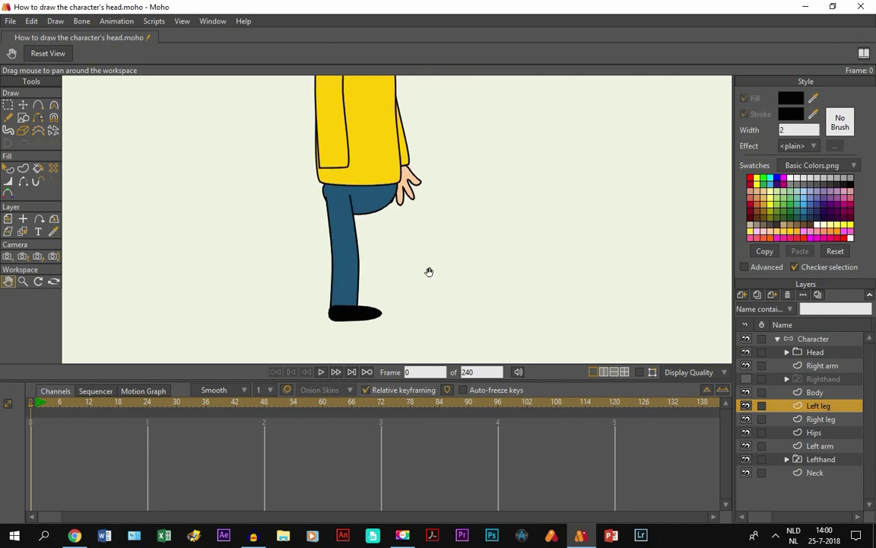
drag(827, 436, 826, 440)
click(6, 220)
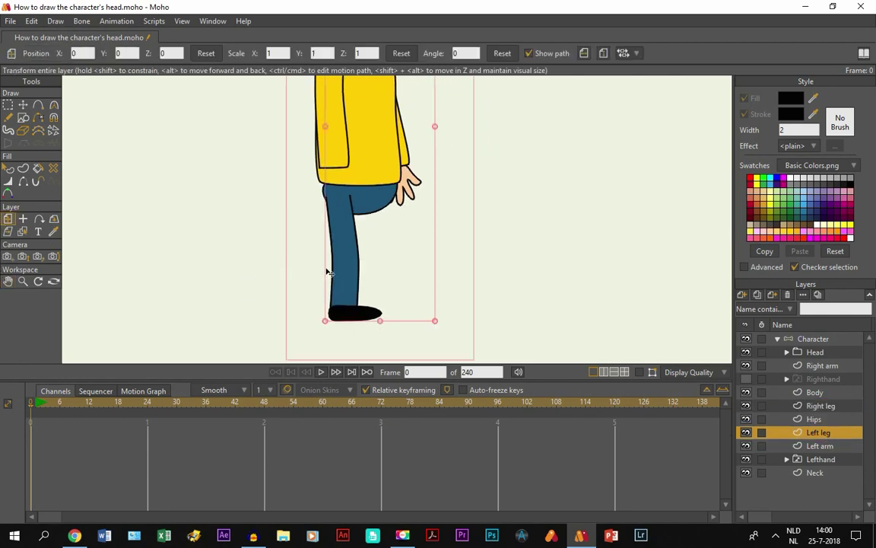
drag(324, 270, 395, 254)
- Make the Righthand layer visible again and select the Character group
click(746, 378)
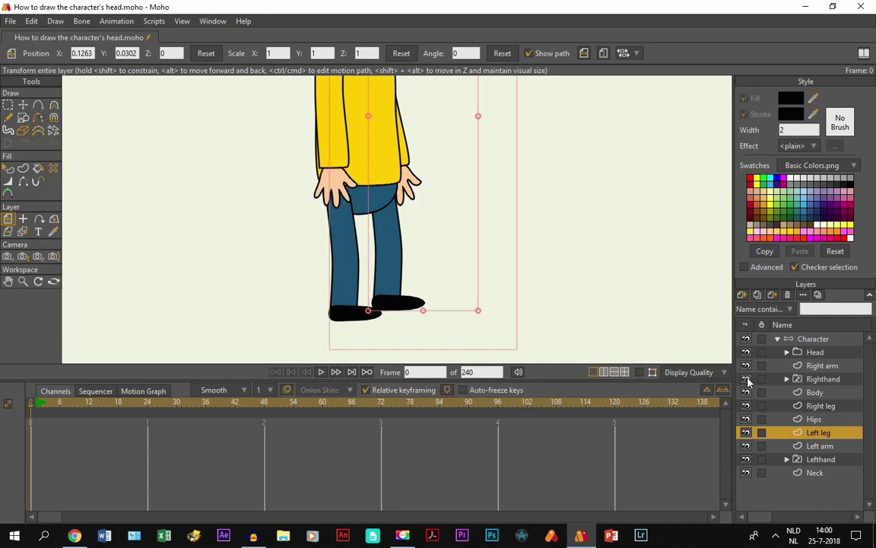
click(813, 339)
click(8, 218)
scroll(331, 216, down, 3)
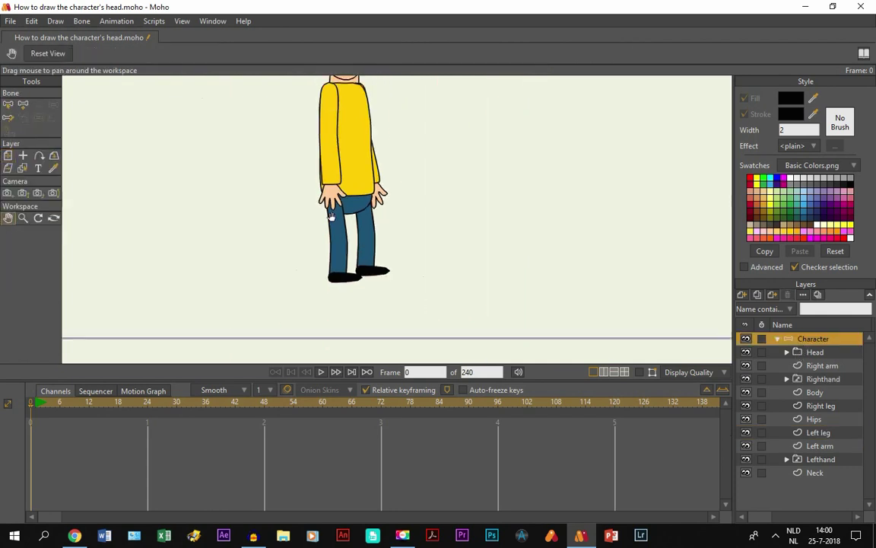
- Frame the whole character and display the Right leg layer's points
drag(331, 215, 341, 274)
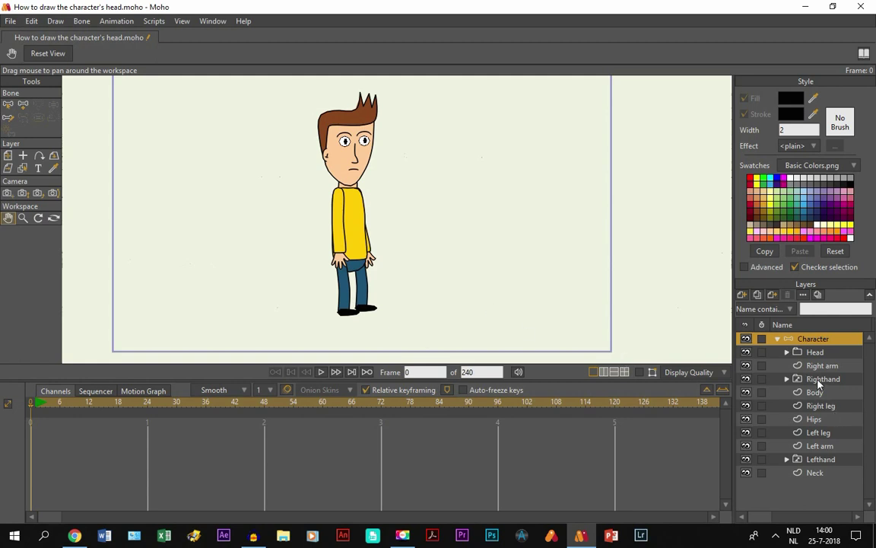
click(803, 408)
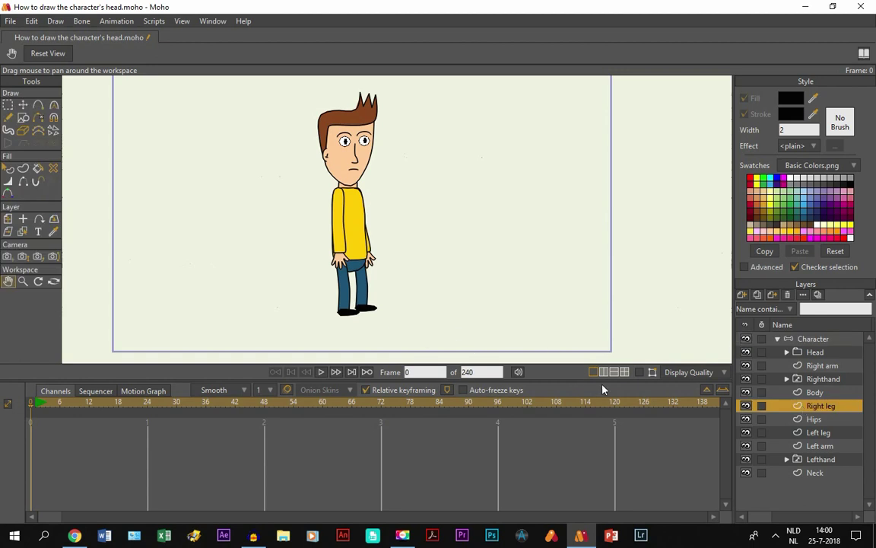
click(639, 372)
drag(337, 258, 343, 285)
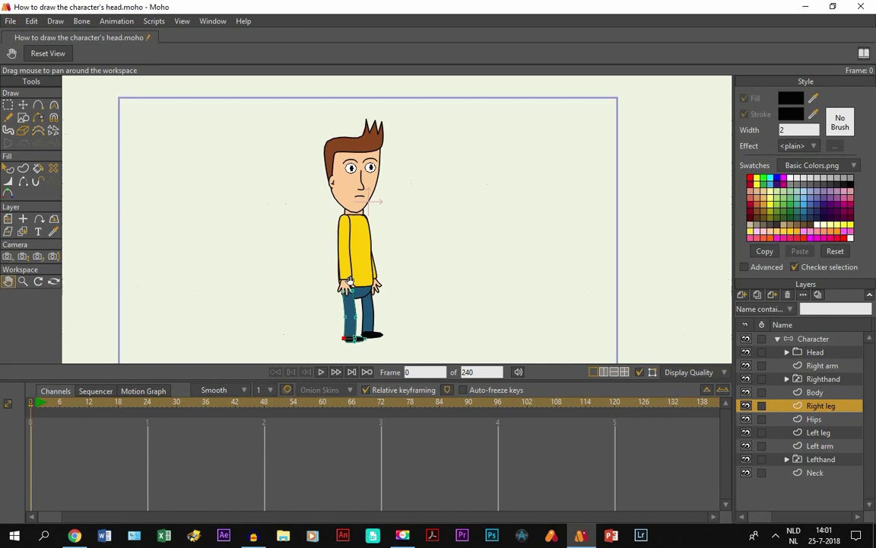